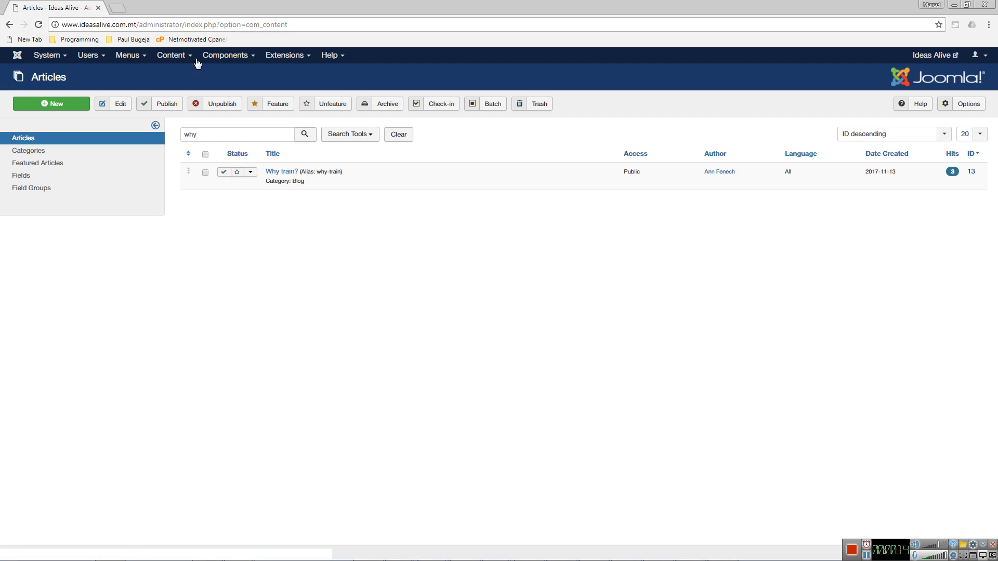
Clear the article list's search filter and inspect the check-in lock on the Retail and Customer Care article
click(242, 58)
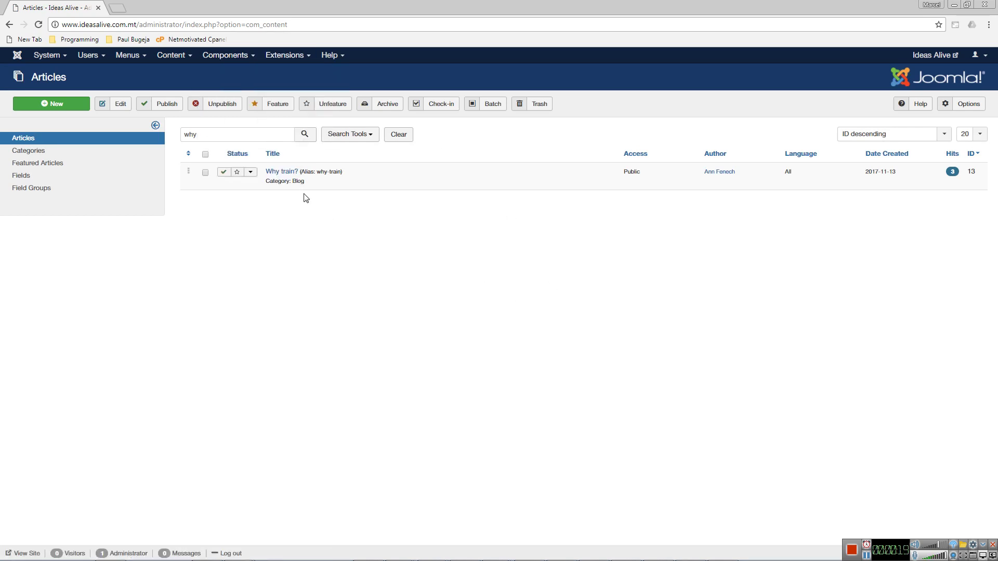
click(399, 135)
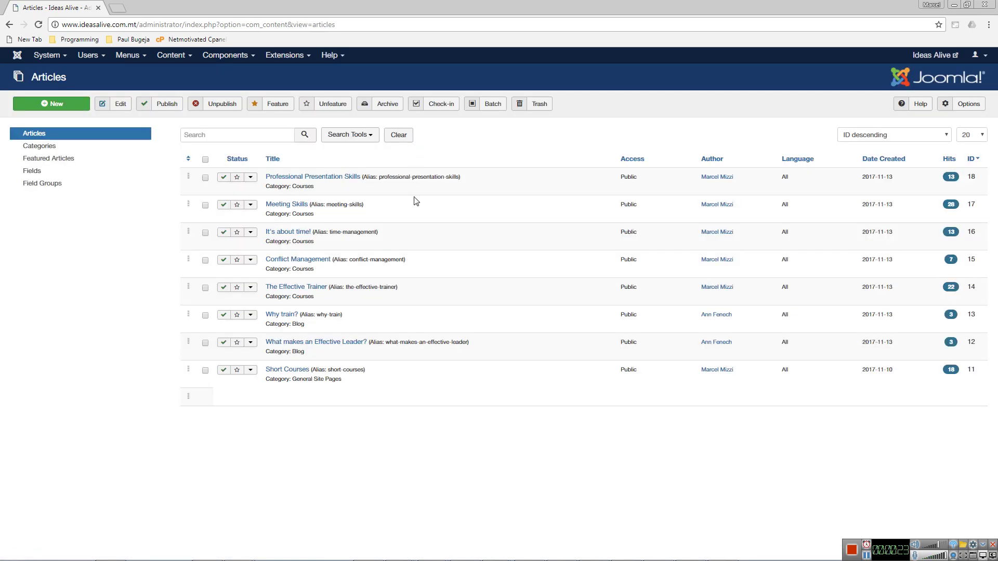
scroll(415, 200, down, 3)
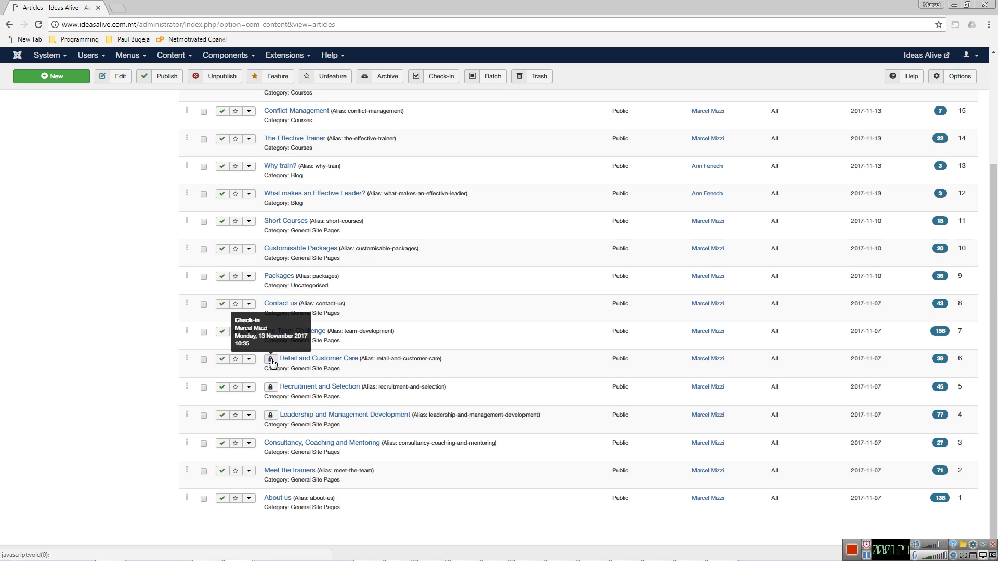
click(271, 360)
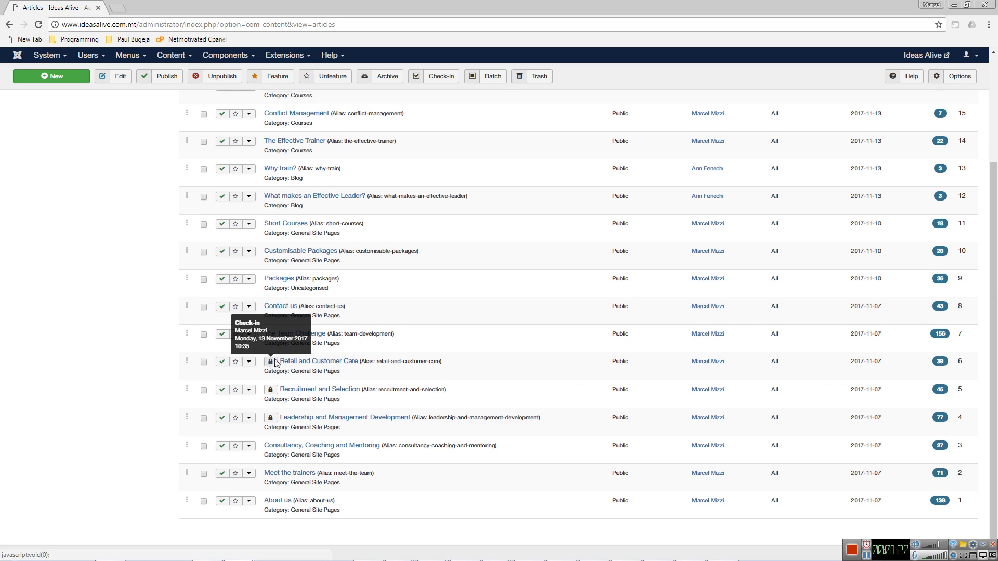
Run a Global Check-in on the josxu_content and josxu_modules tables
click(18, 55)
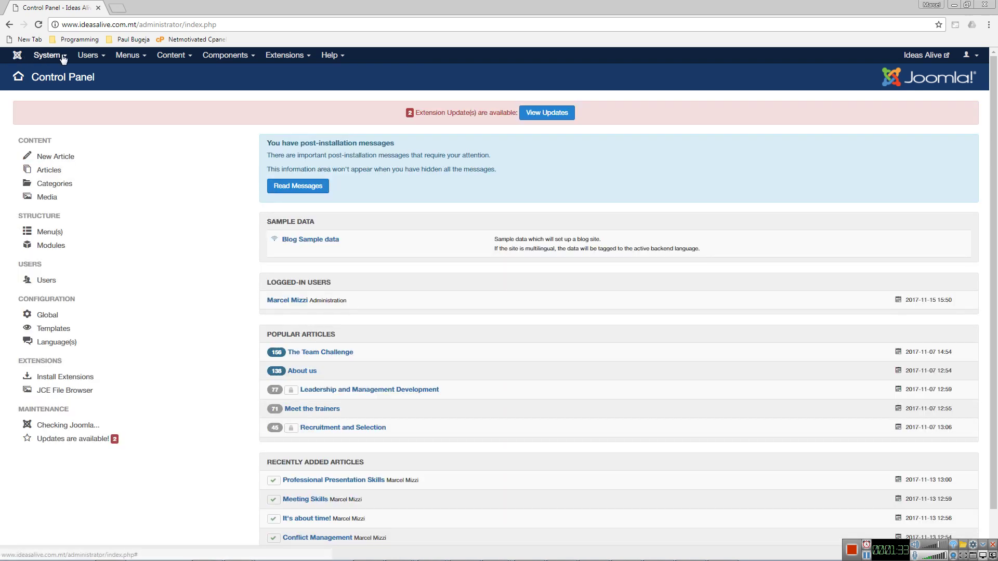
click(63, 56)
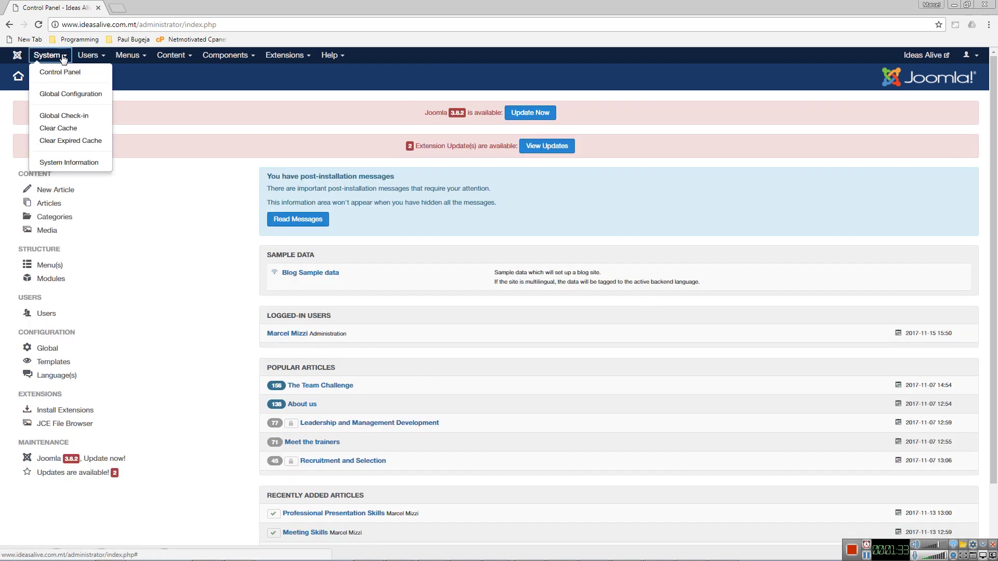
click(91, 121)
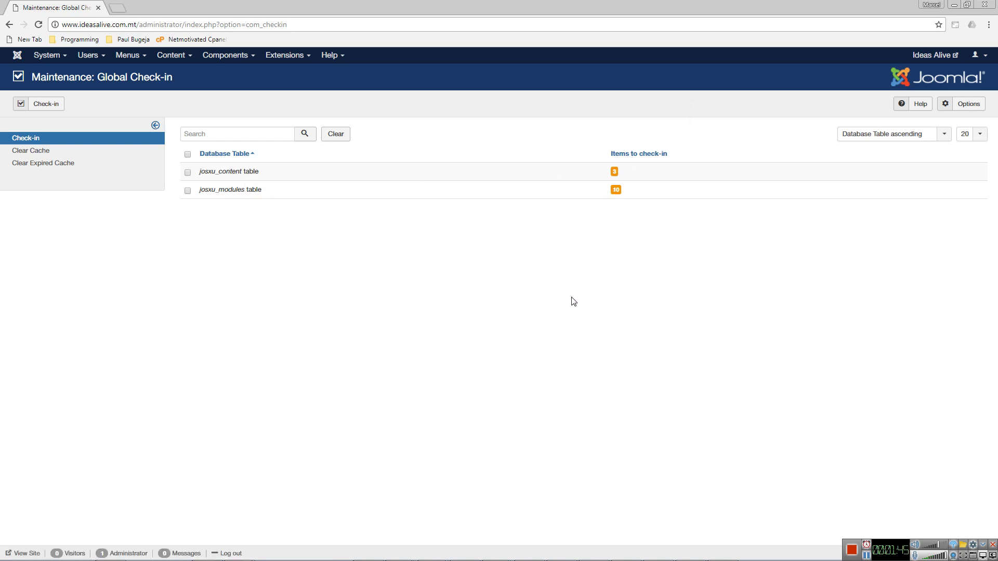
click(187, 172)
click(188, 190)
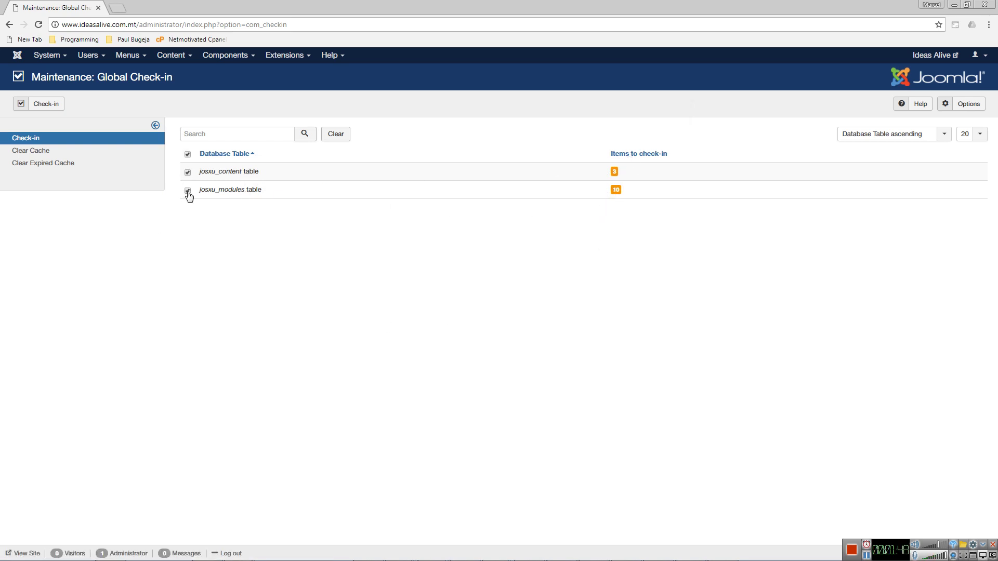
click(51, 105)
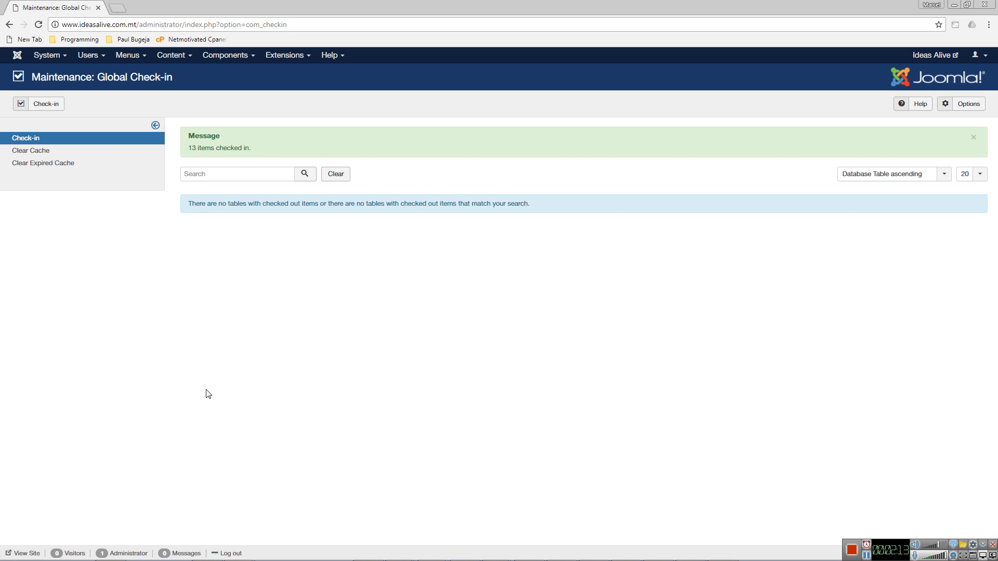
Return to the full list of articles in the administrator
click(187, 60)
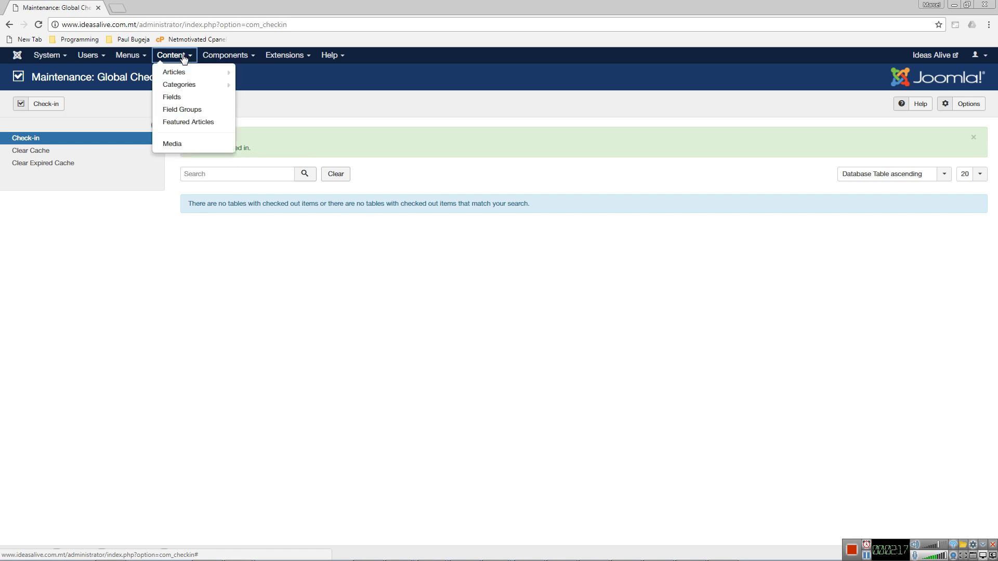
mouse_move(178, 79)
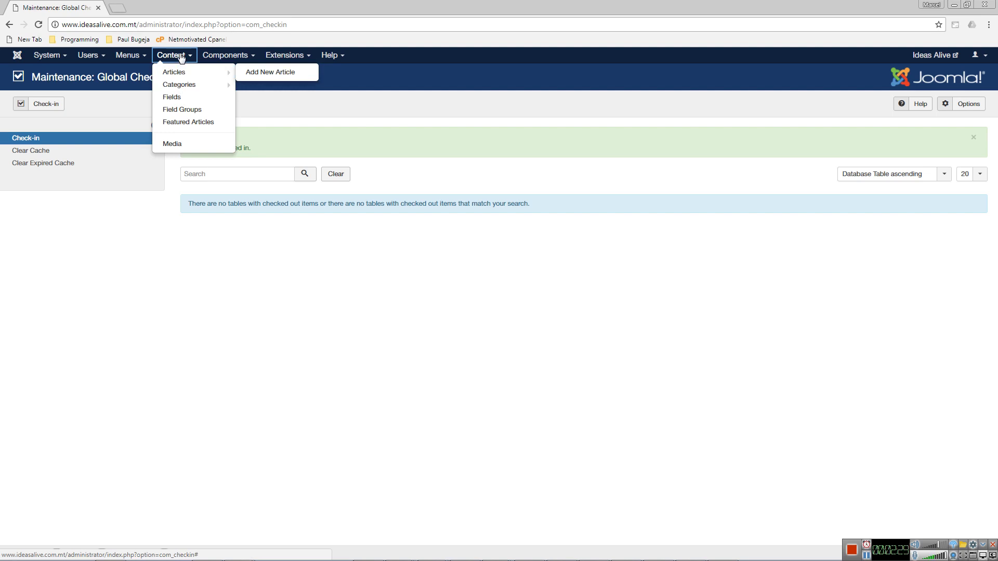
click(180, 73)
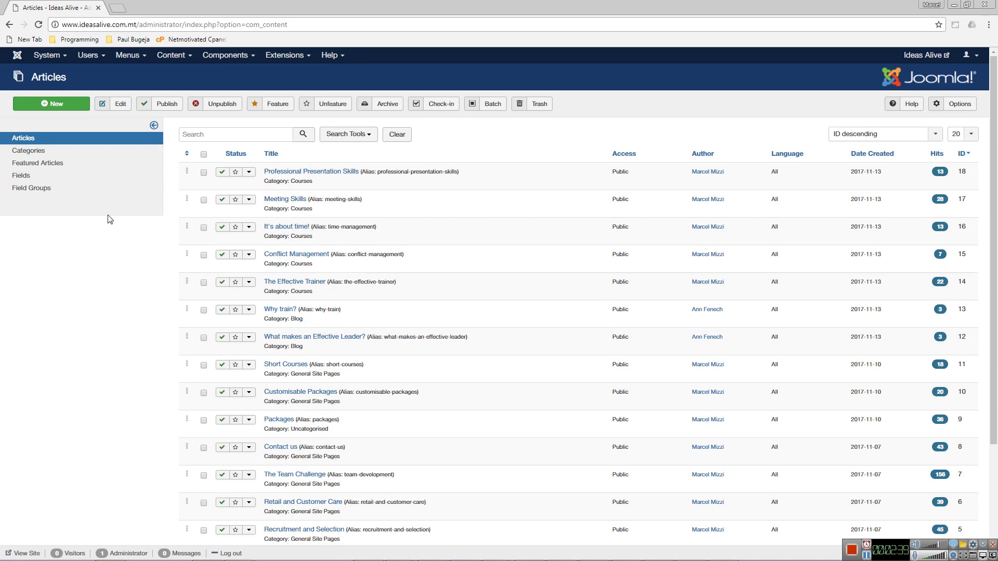
Switch to the public Ideas Alive site and examine the articles on its Blog page
key(alt+Tab)
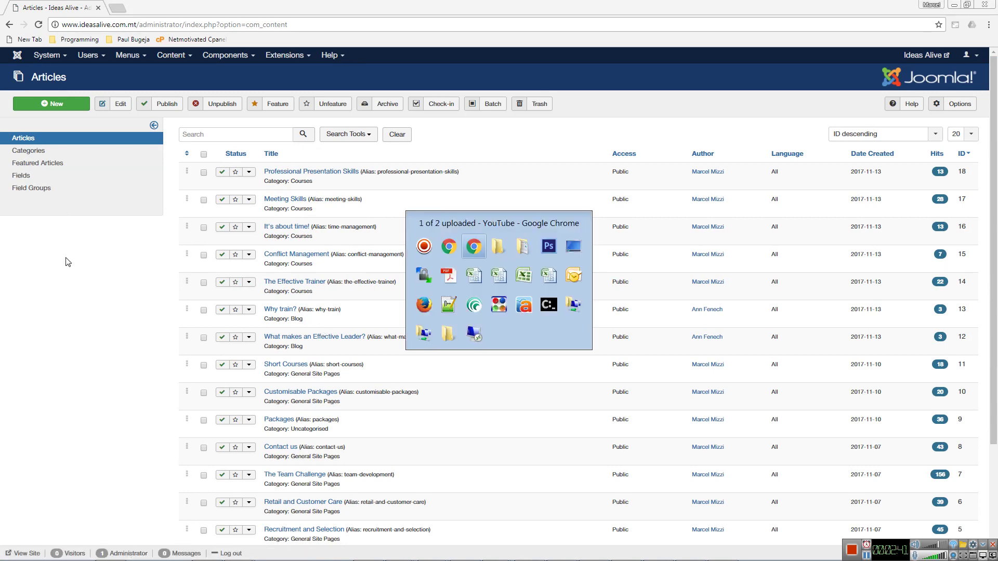
key(ctrl+Tab)
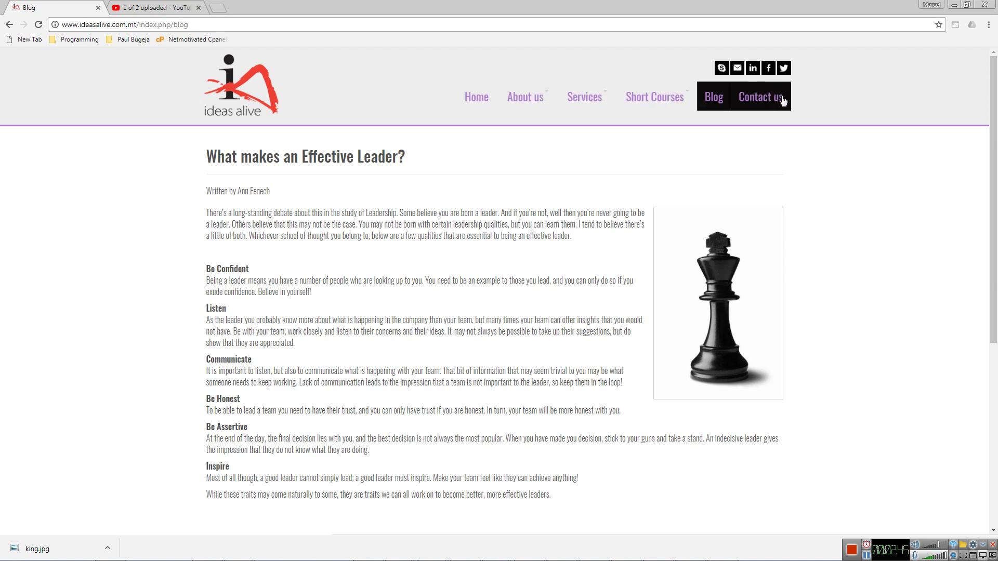
scroll(374, 346, down, 5)
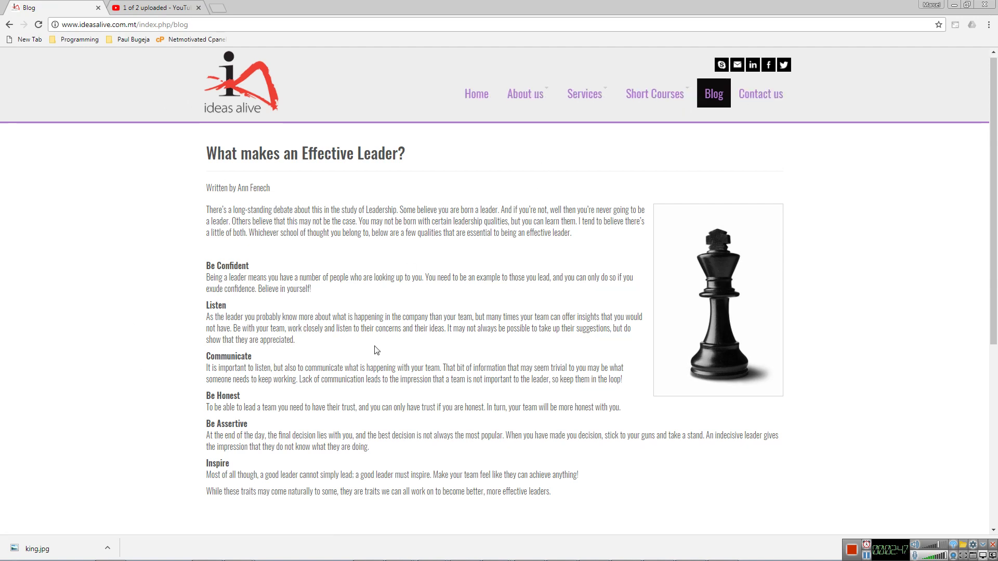
scroll(374, 346, up, 5)
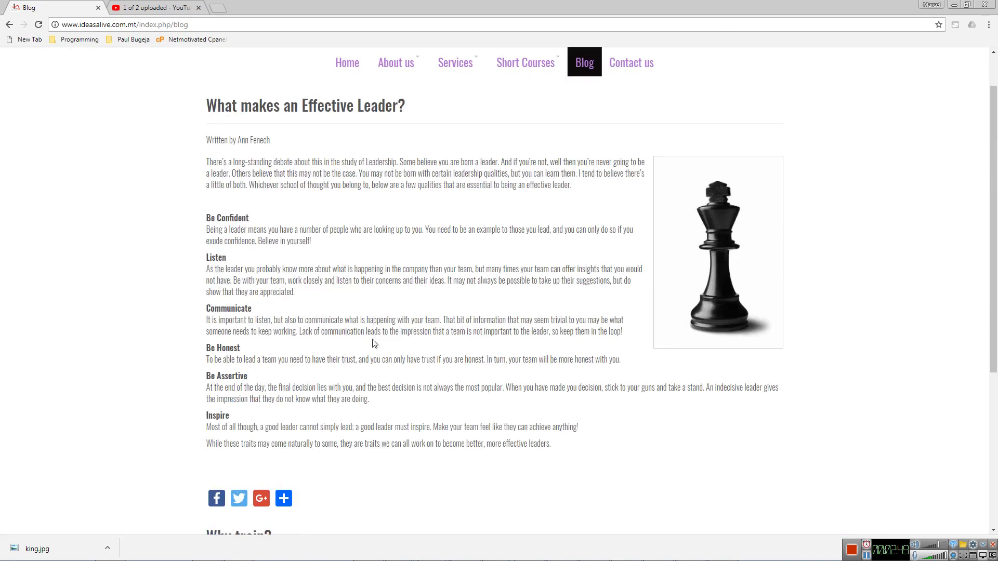
scroll(425, 213, down, 1)
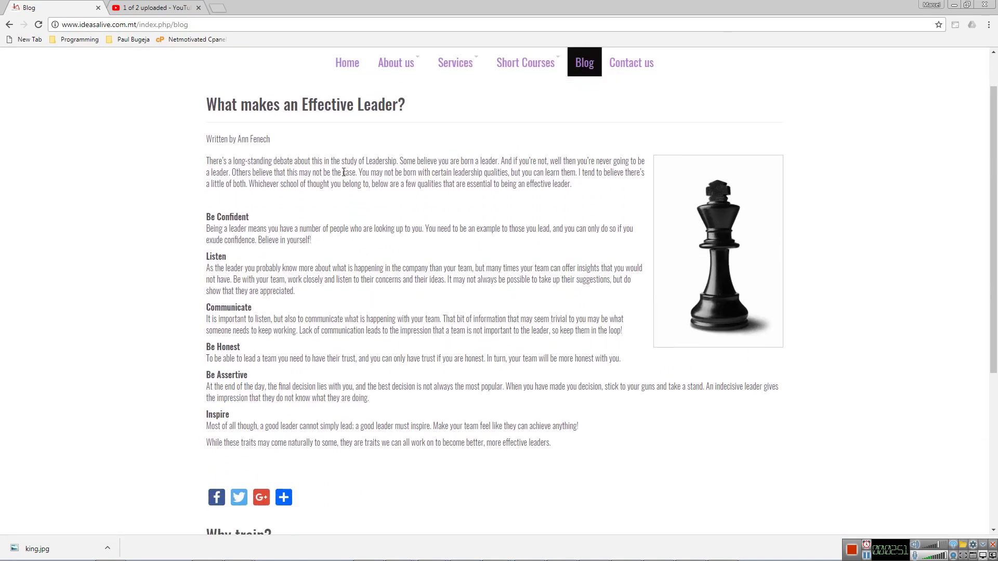
scroll(300, 235, down, 5)
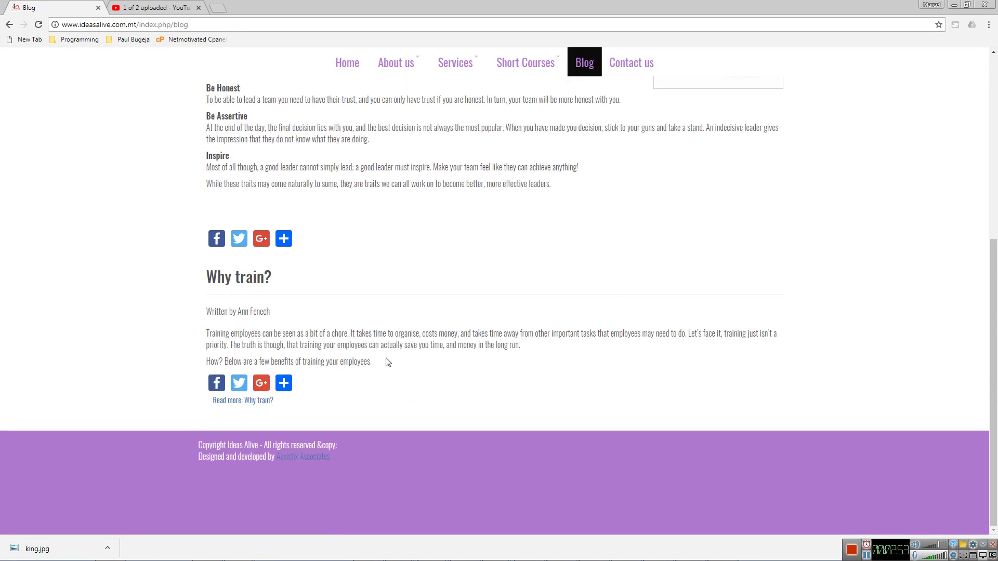
scroll(388, 360, up, 6)
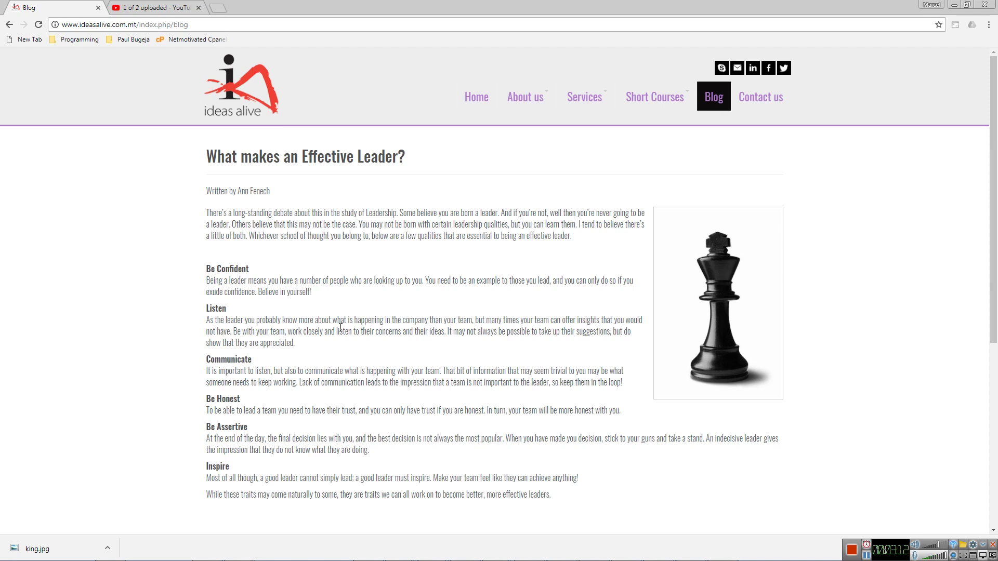
Open the public site's home page and examine its slider, package callouts, service sections, client logos and footer
click(484, 93)
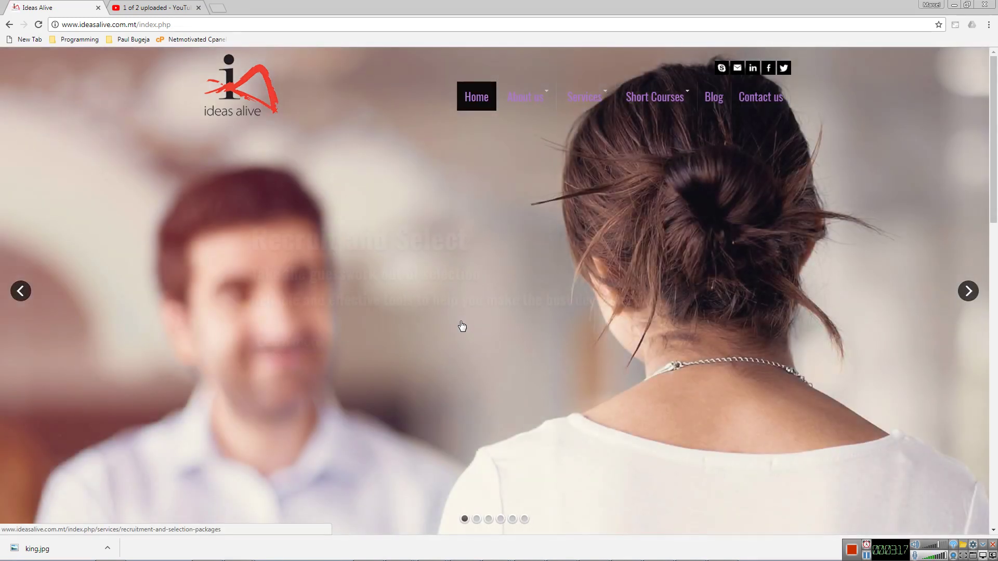
scroll(368, 332, down, 6)
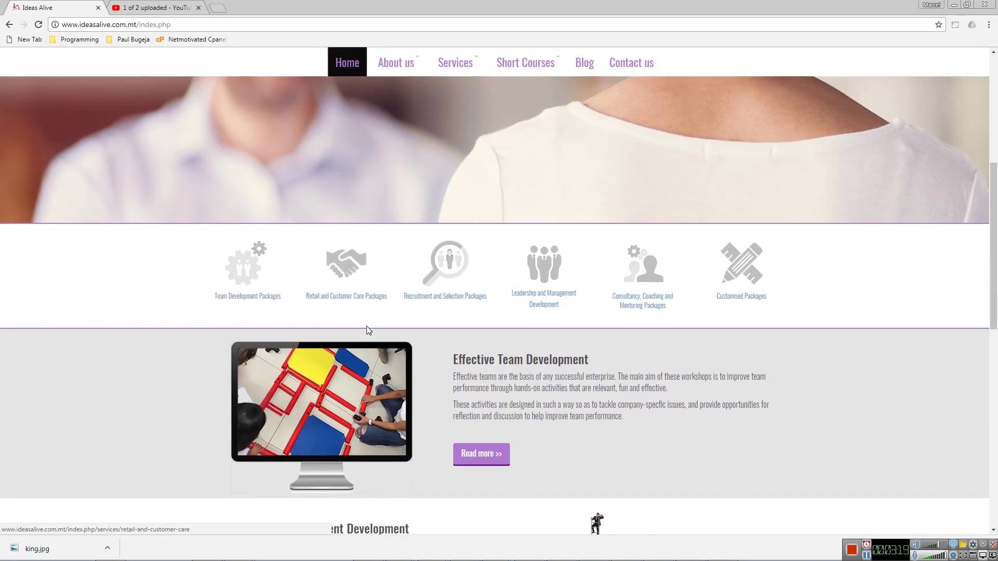
scroll(666, 406, down, 3)
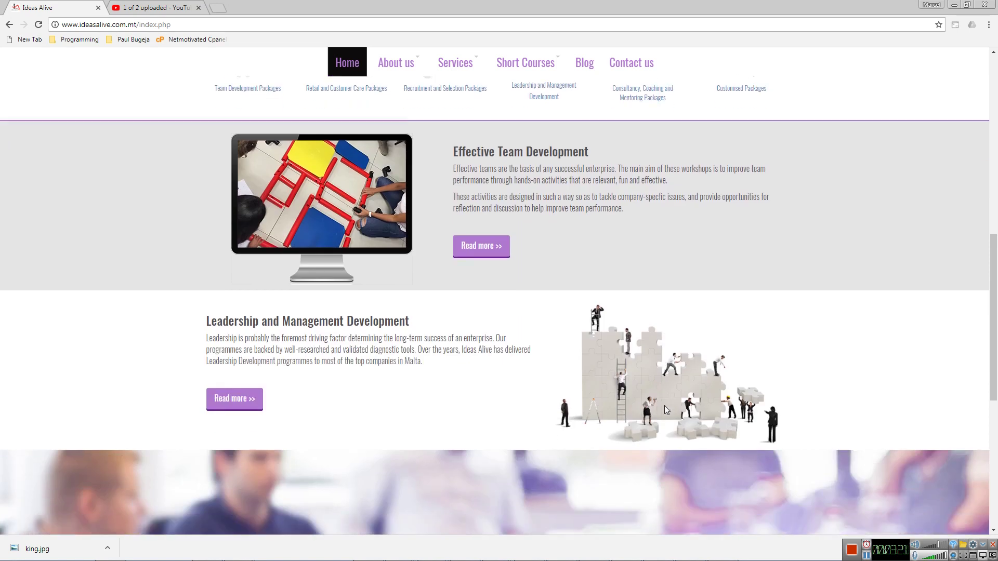
scroll(665, 405, down, 5)
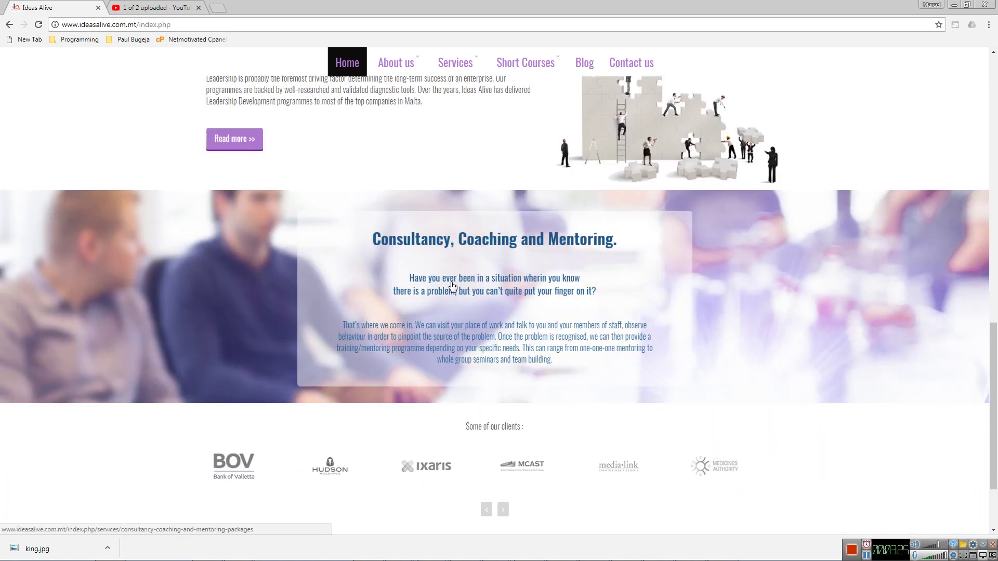
scroll(452, 285, down, 2)
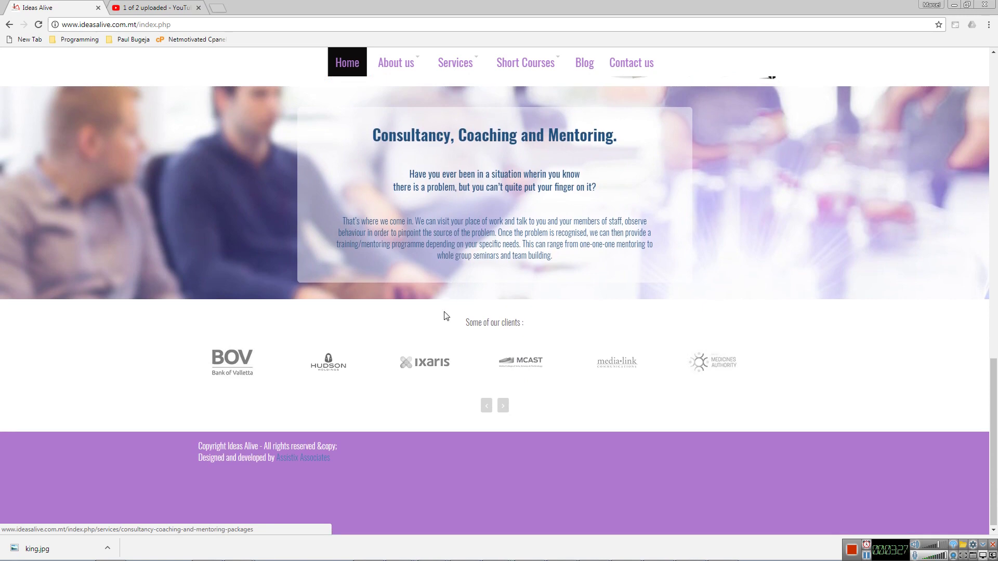
scroll(387, 418, up, 10)
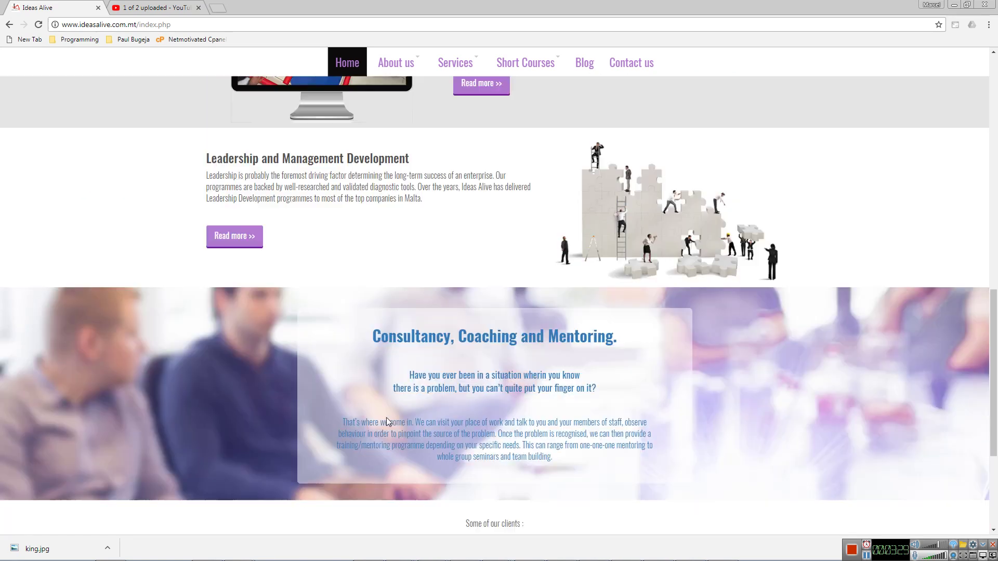
scroll(388, 421, up, 2)
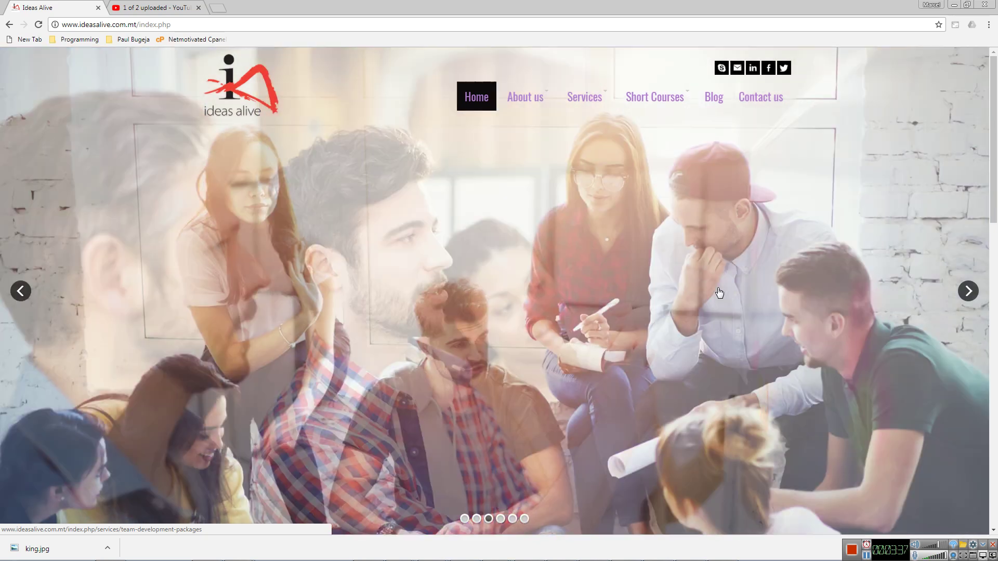
Switch back to the Joomla administrator and look through the list of site modules with their positions and types
key(alt+Tab)
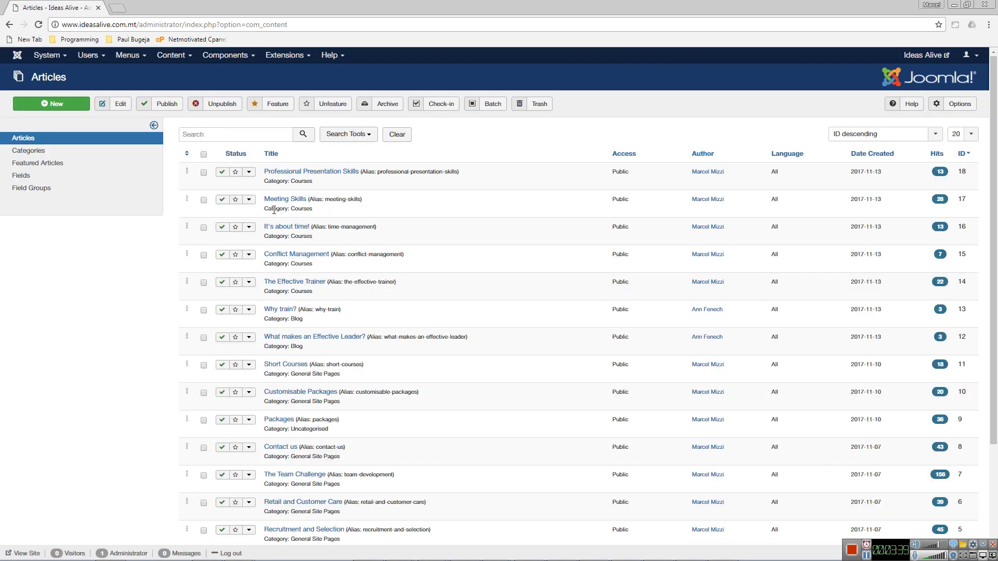
click(303, 57)
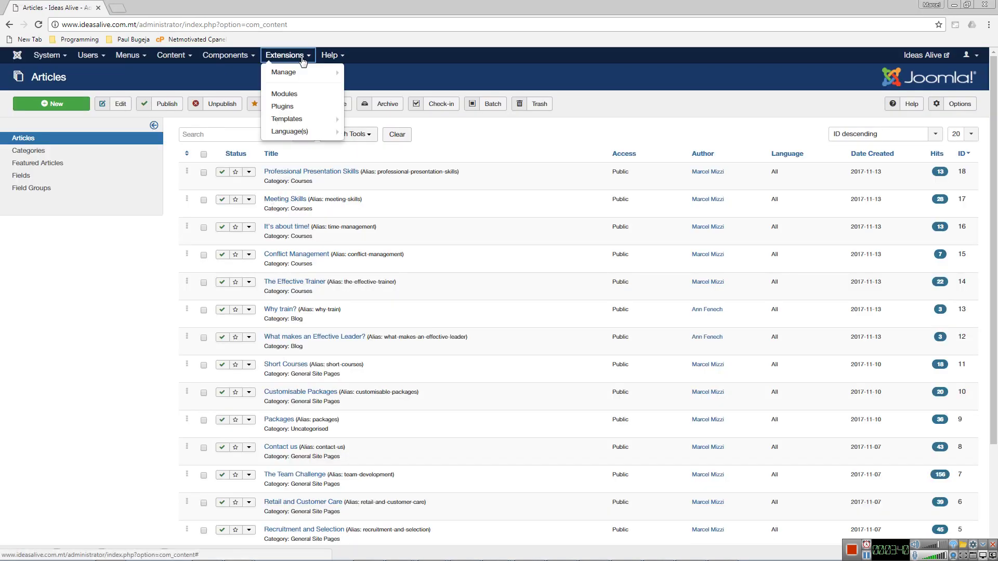
click(301, 94)
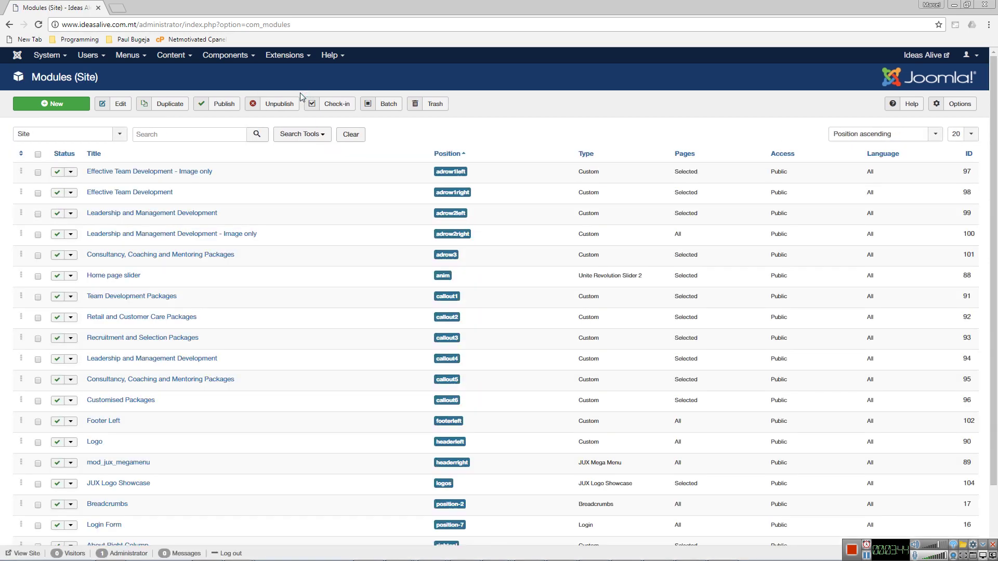
scroll(157, 357, down, 3)
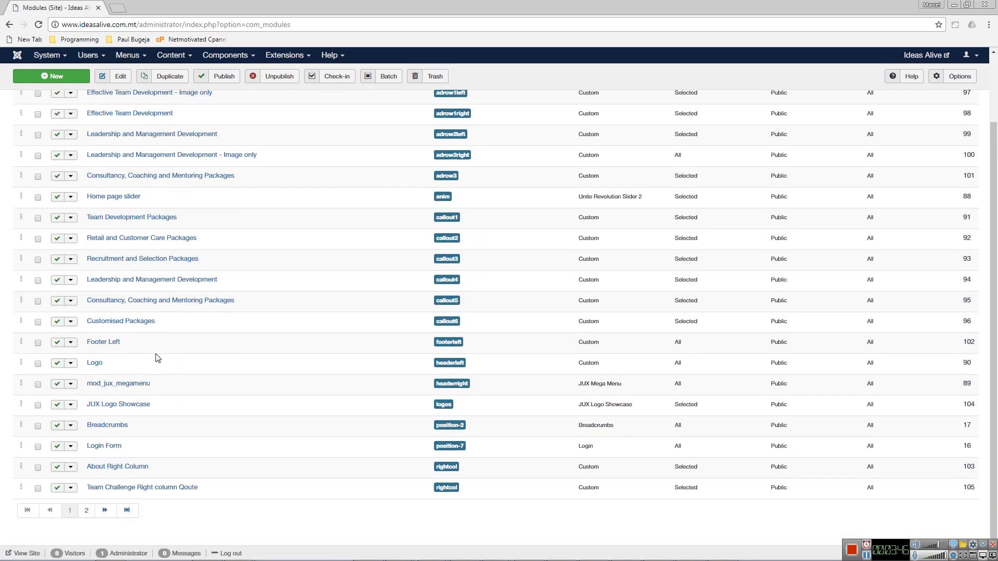
scroll(180, 448, up, 2)
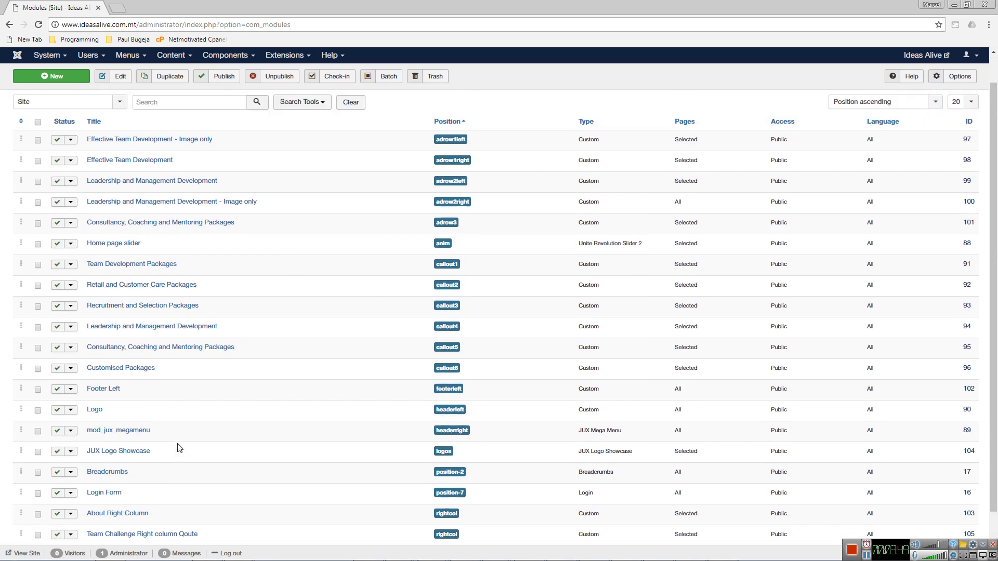
scroll(179, 448, up, 1)
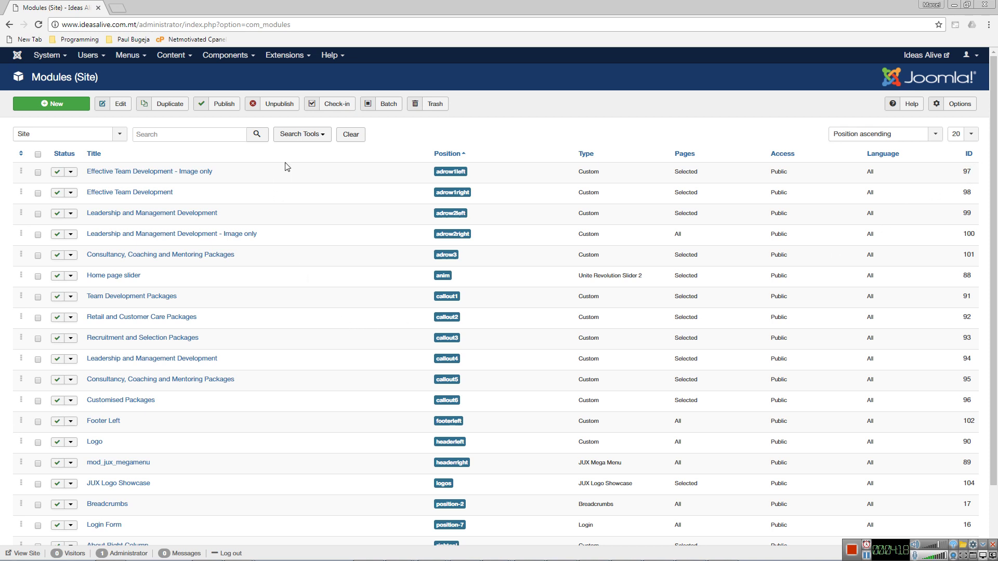
Show the module list's filter options and view the available module positions without choosing one
click(325, 136)
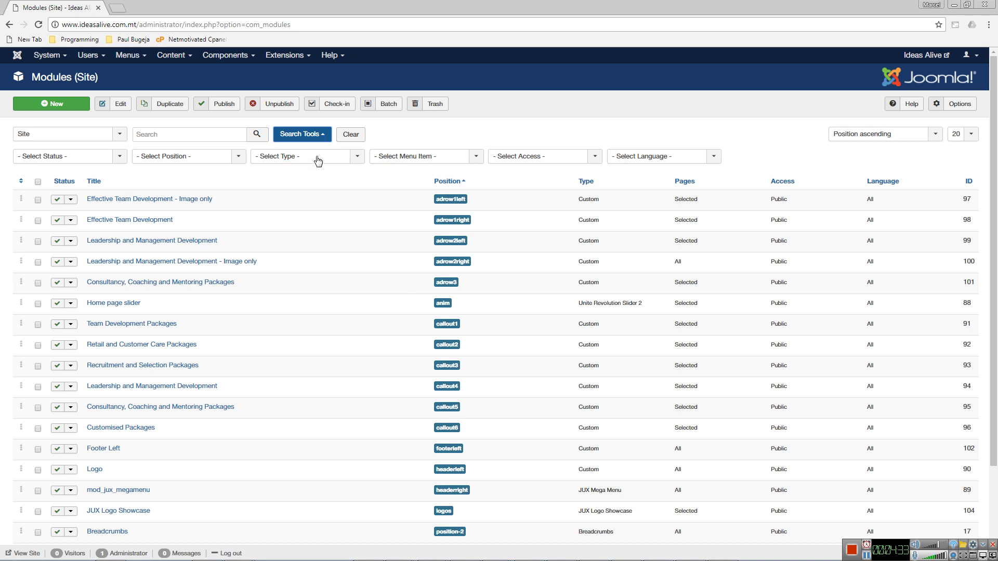
click(208, 157)
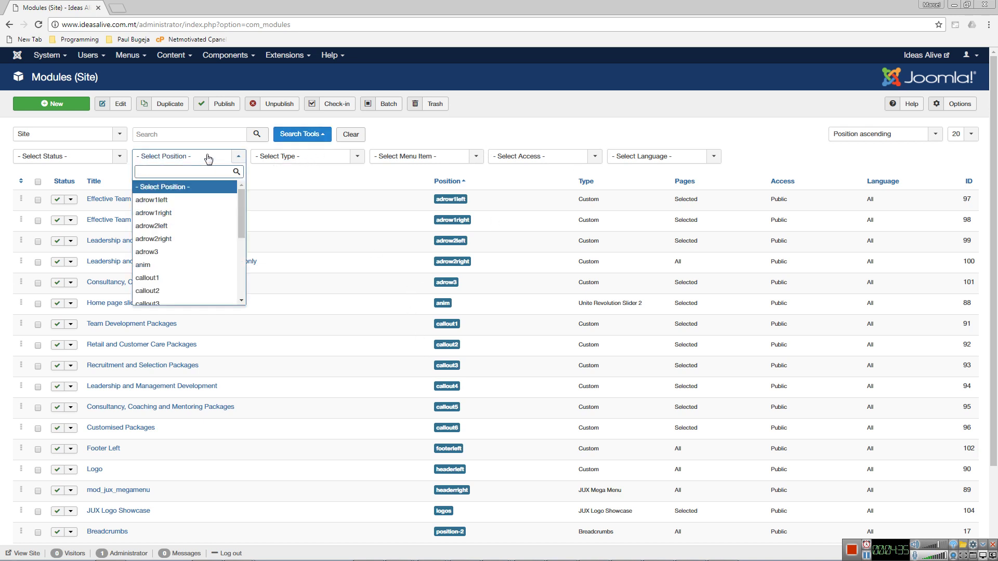
click(208, 158)
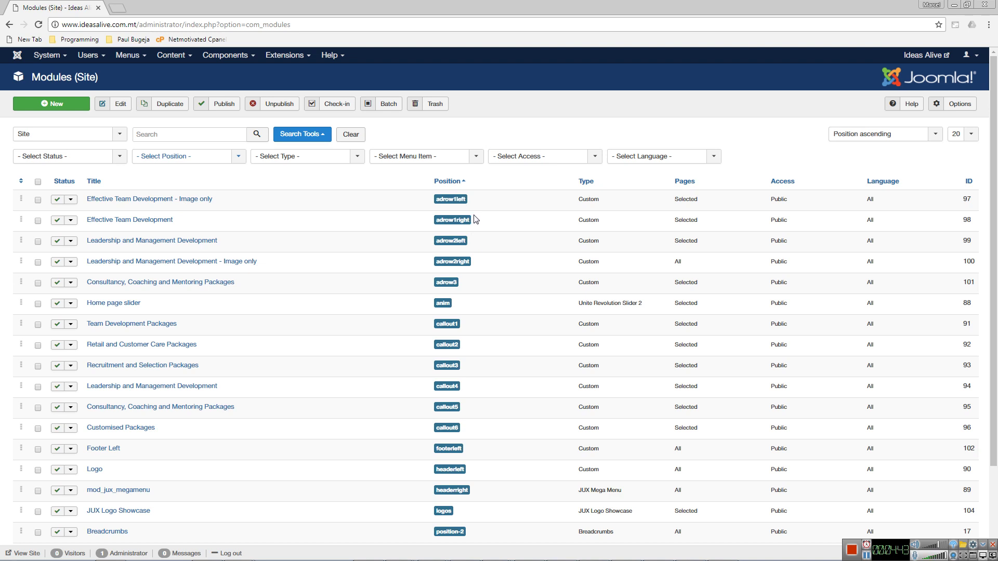
Compare the slider and package callouts on the public home page with the module positions listed in the Joomla administrator
key(alt+Tab)
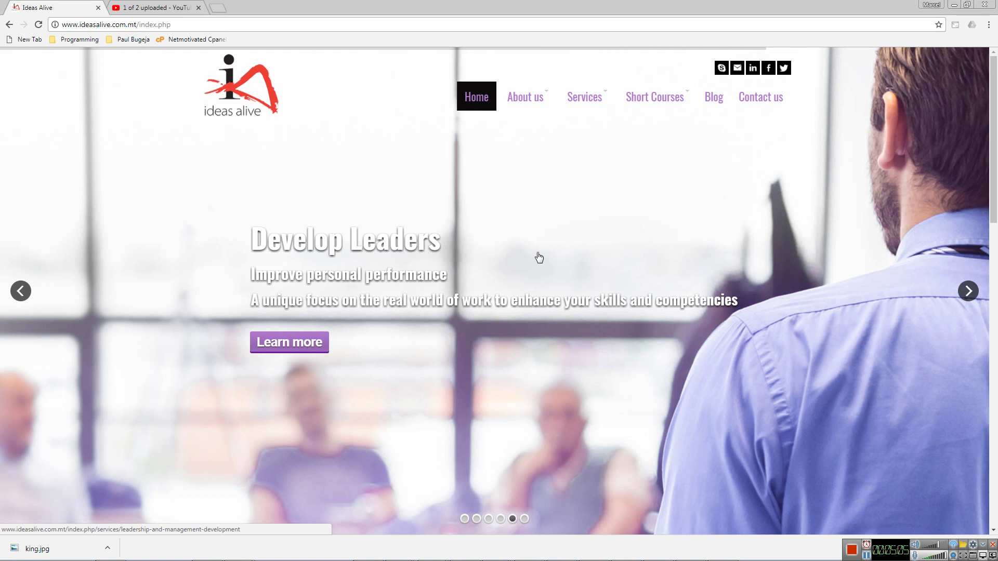
scroll(539, 258, down, 5)
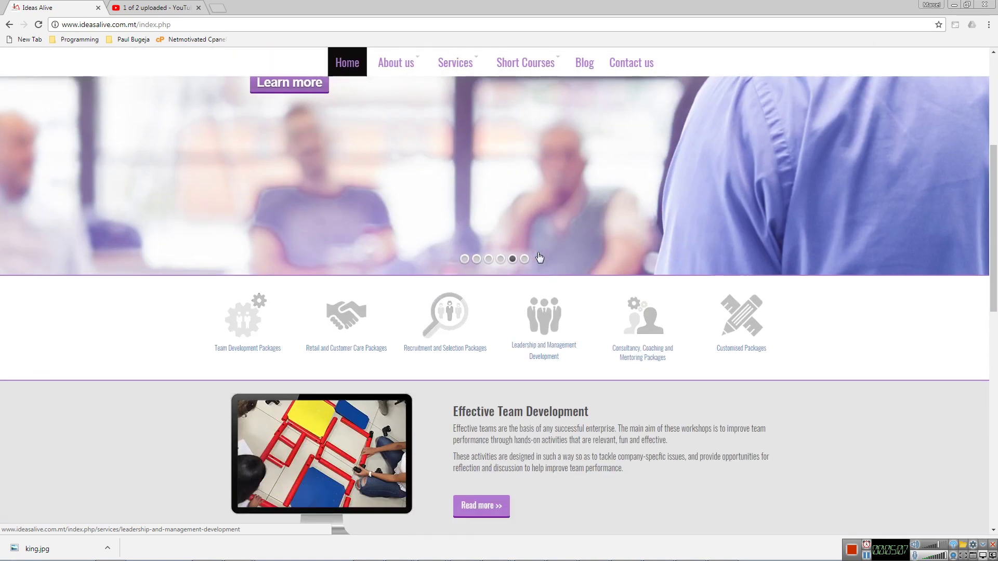
middle_click(538, 255)
click(537, 252)
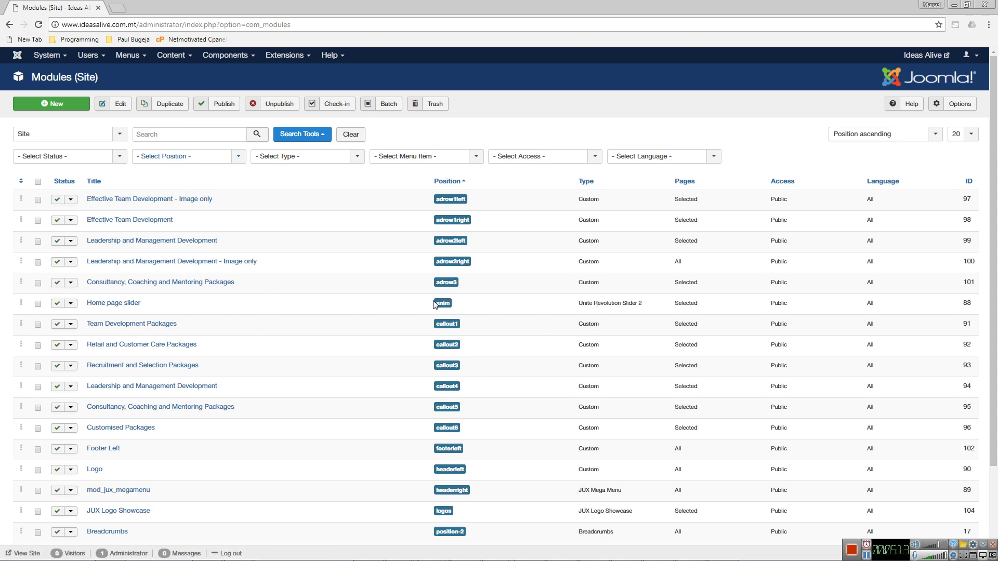
key(alt+Tab)
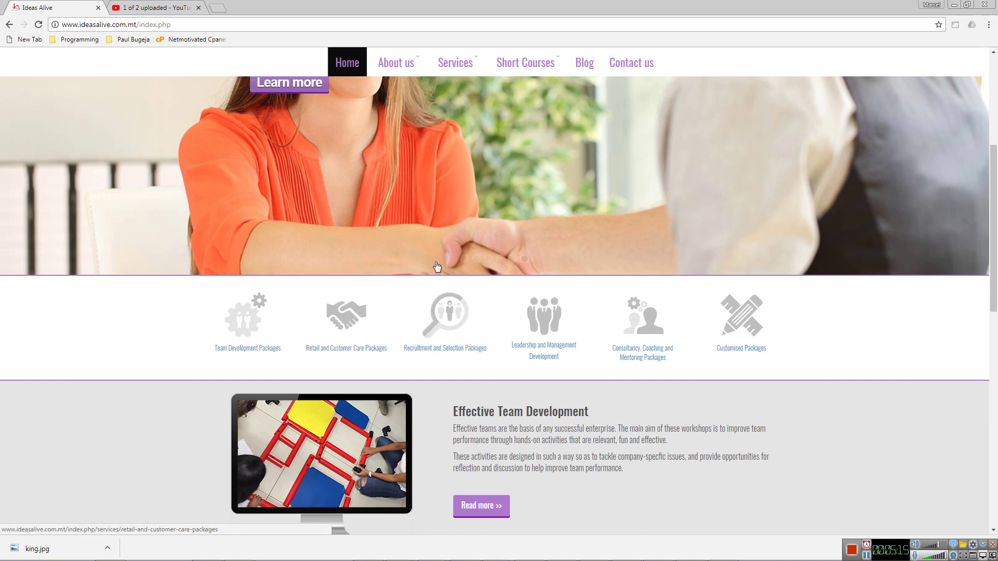
scroll(512, 287, up, 5)
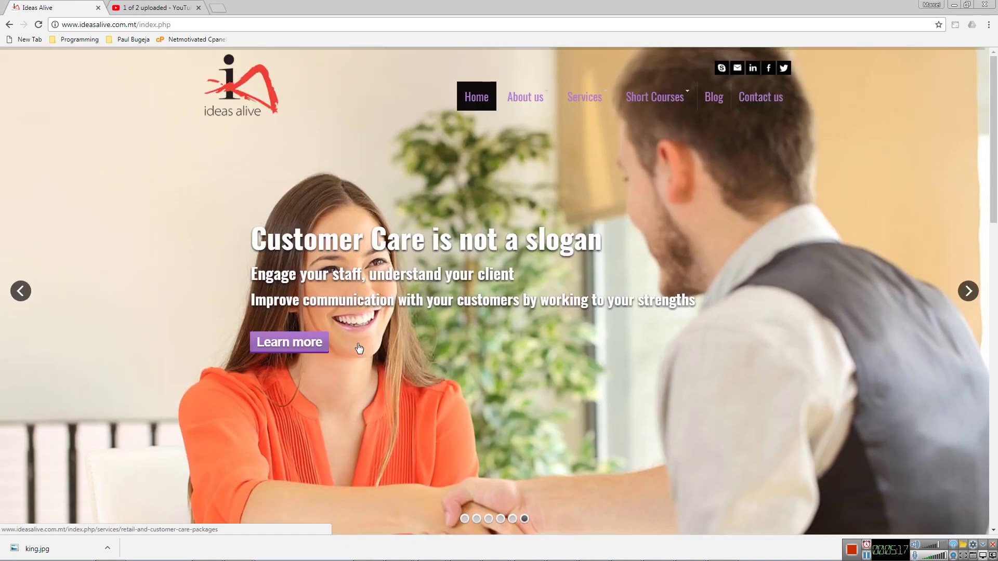
key(alt+Tab)
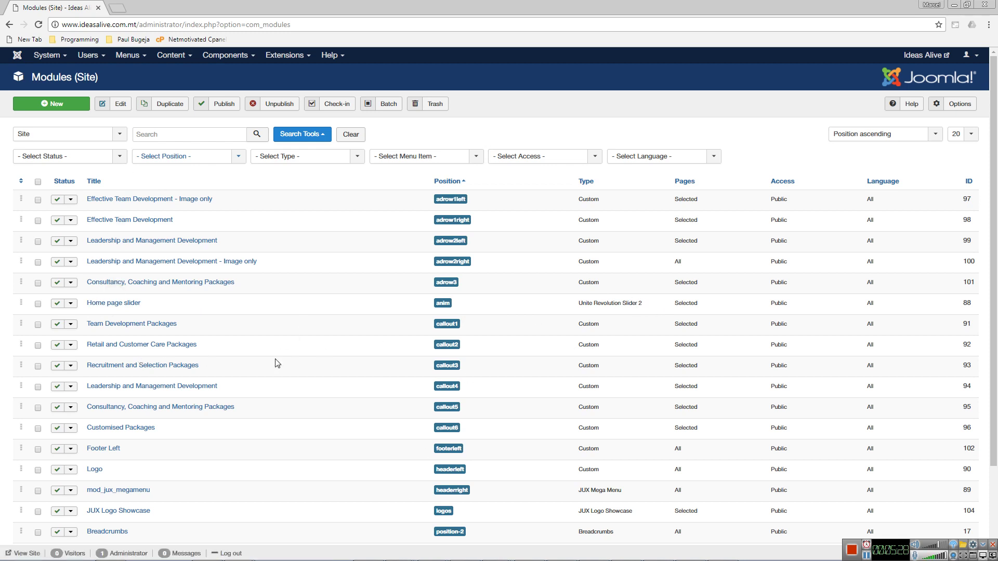
Look through the site module list and open the Recruitment and Selection Packages module in position callout3
scroll(283, 361, down, 2)
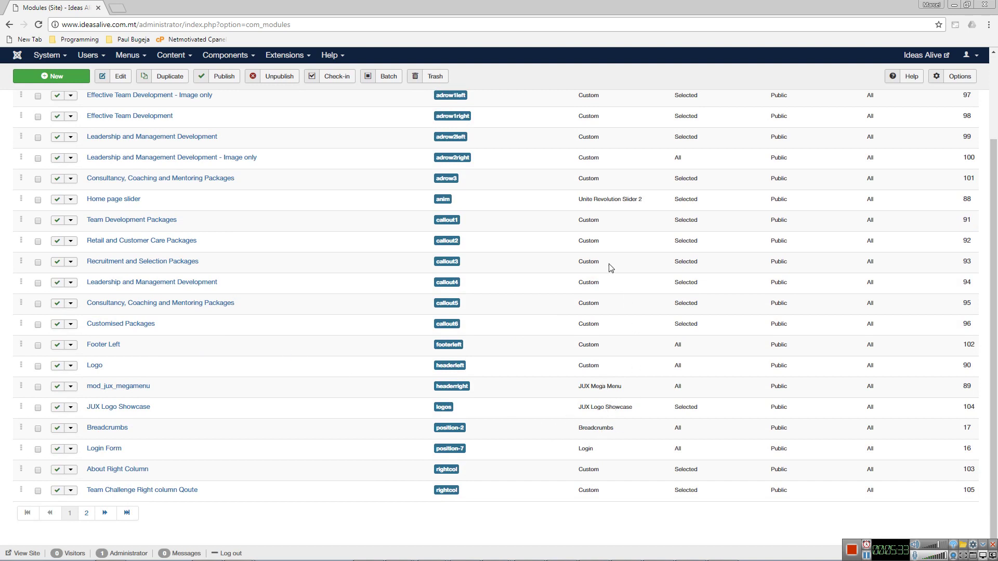
scroll(610, 347, up, 2)
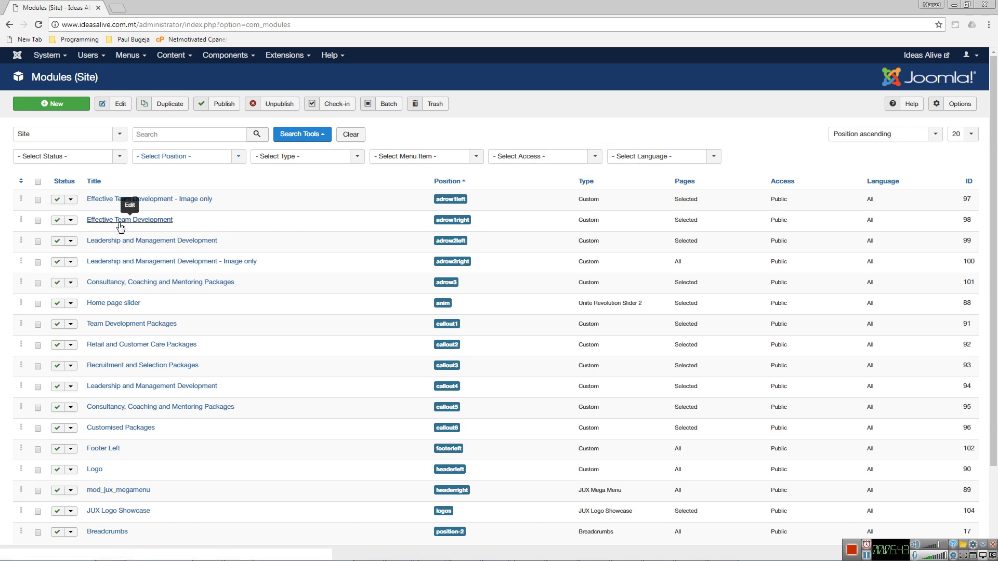
scroll(207, 367, down, 2)
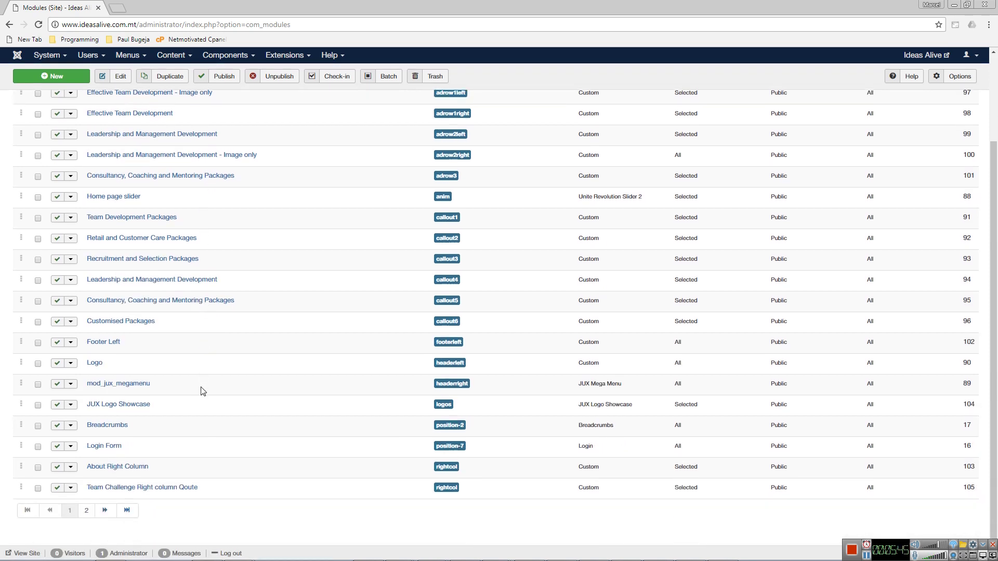
click(185, 262)
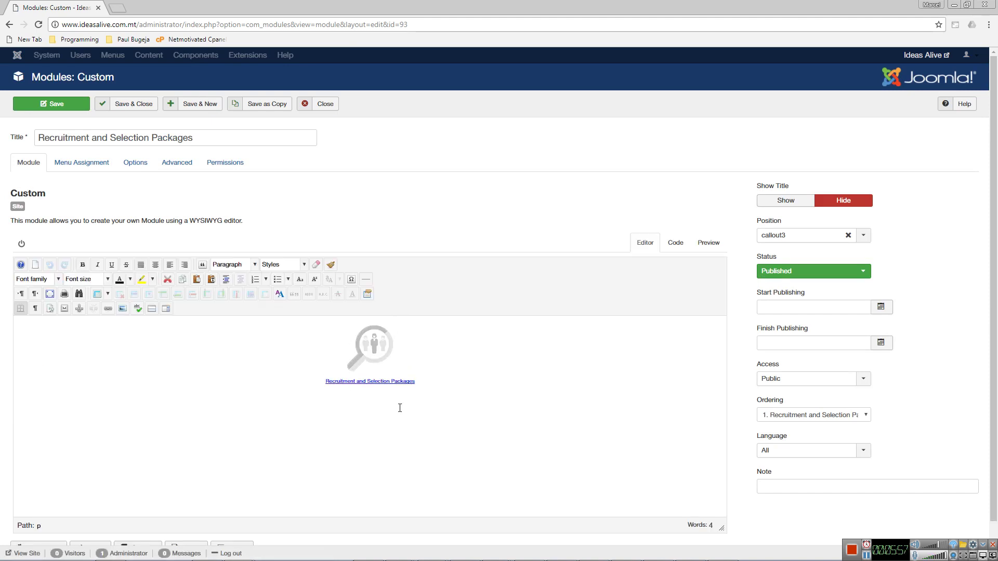
Compare the open module's icon and link with the package callouts on the public home page, and return to the module
key(alt+Tab)
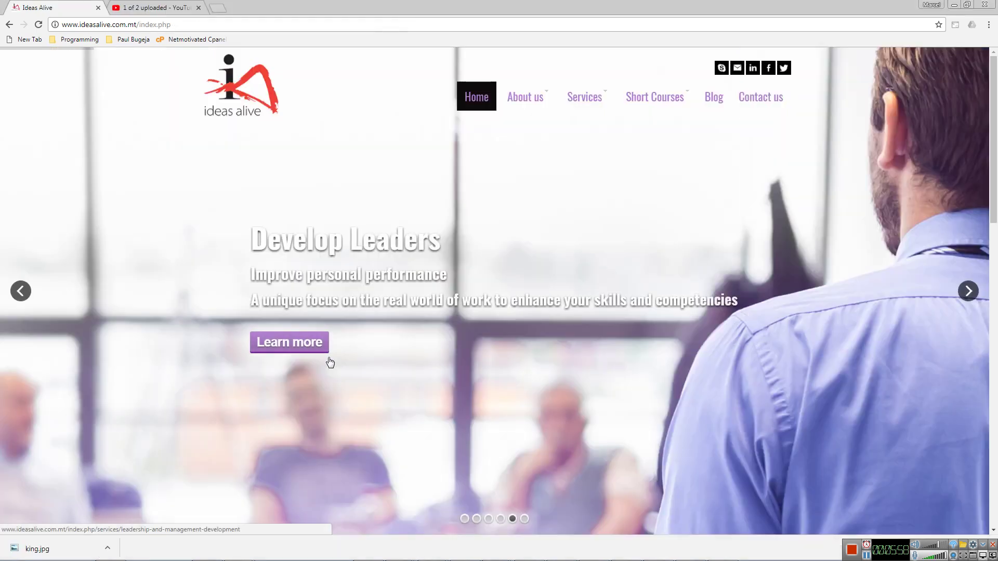
scroll(353, 363, down, 4)
scroll(353, 364, down, 1)
key(alt+Tab)
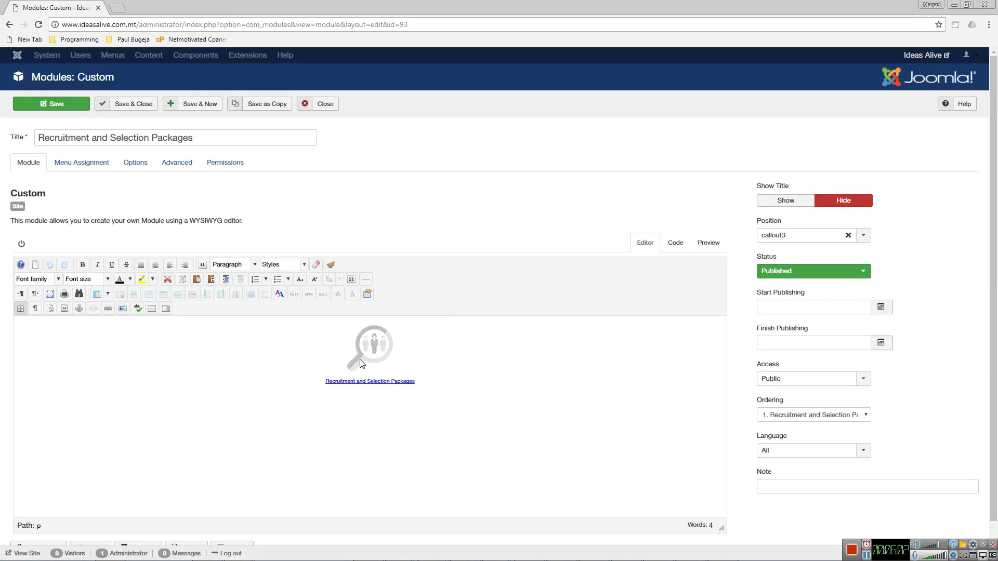
key(alt+Tab)
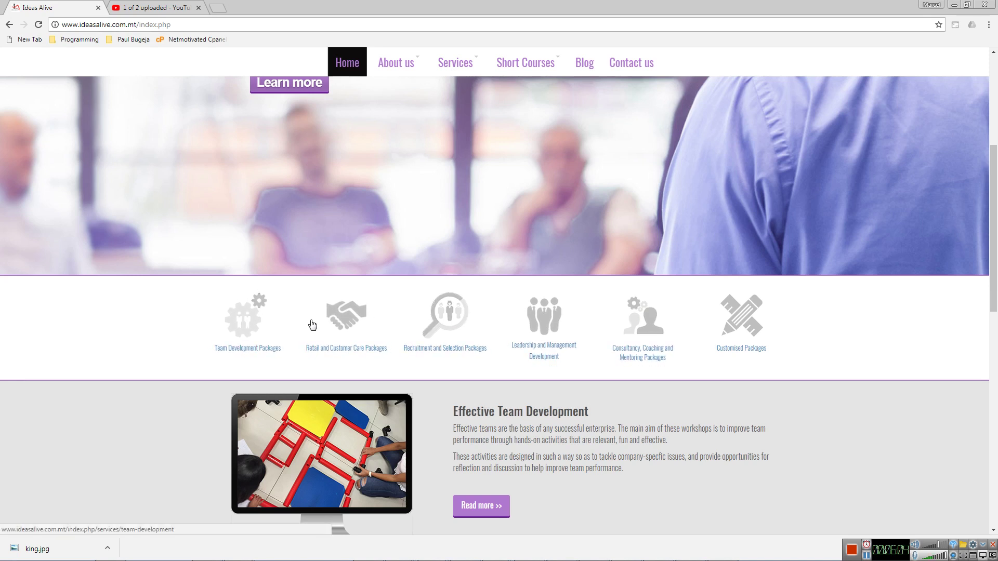
key(alt+Tab)
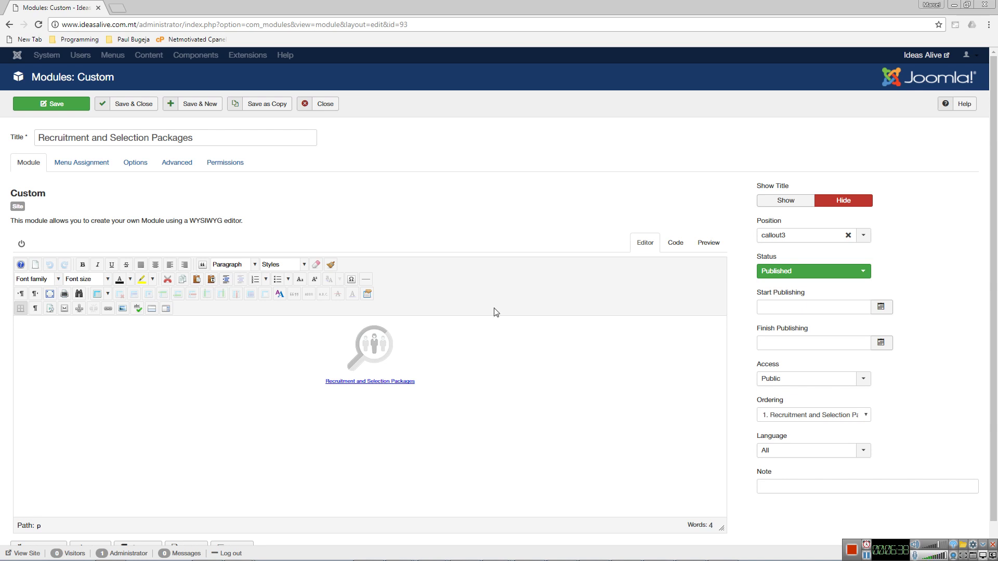
View the template positions available for the Recruitment and Selection Packages module without choosing another one
click(866, 236)
drag(868, 335, 867, 276)
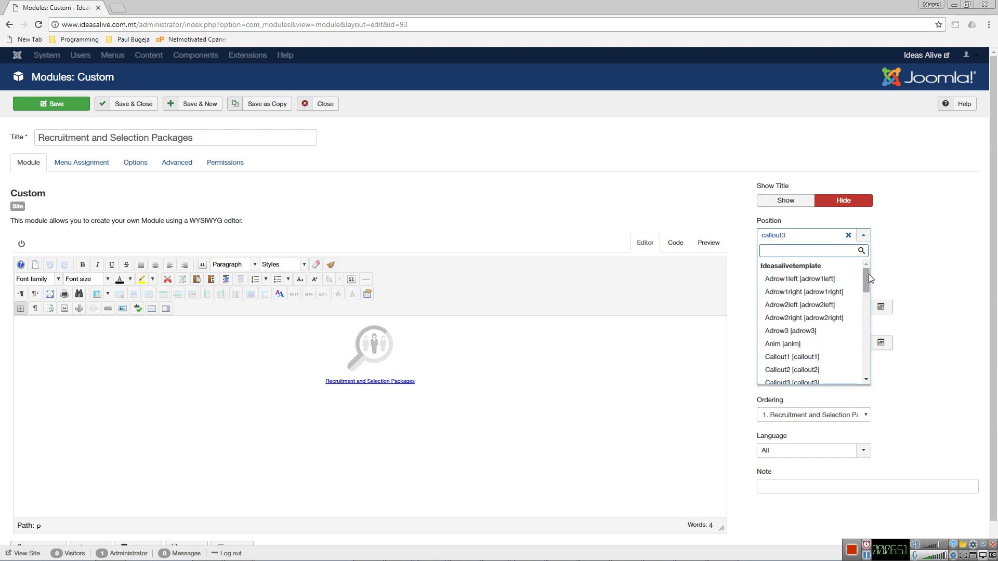
click(925, 253)
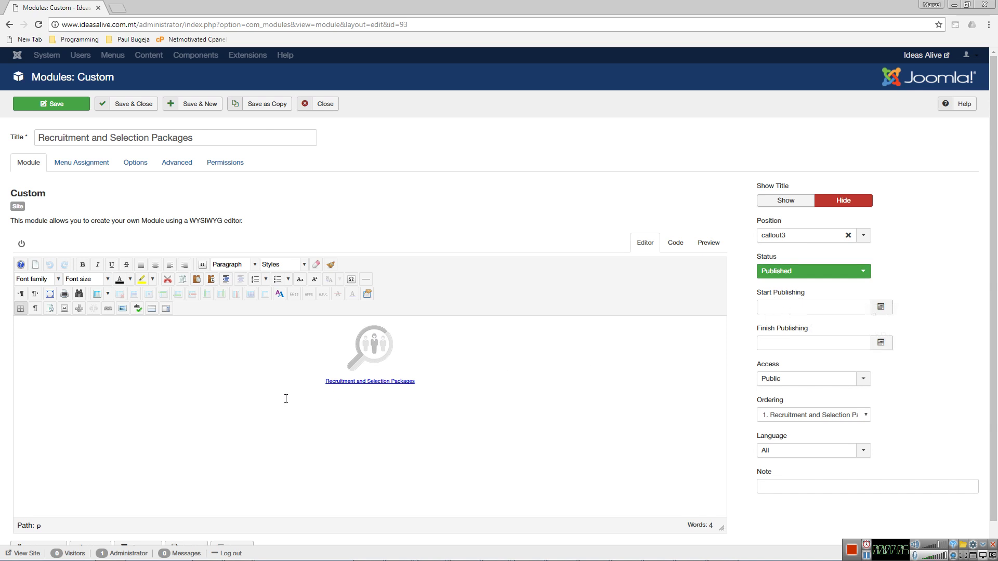
Review the module's menu assignment, options, advanced settings and permissions, and close it without saving
click(94, 168)
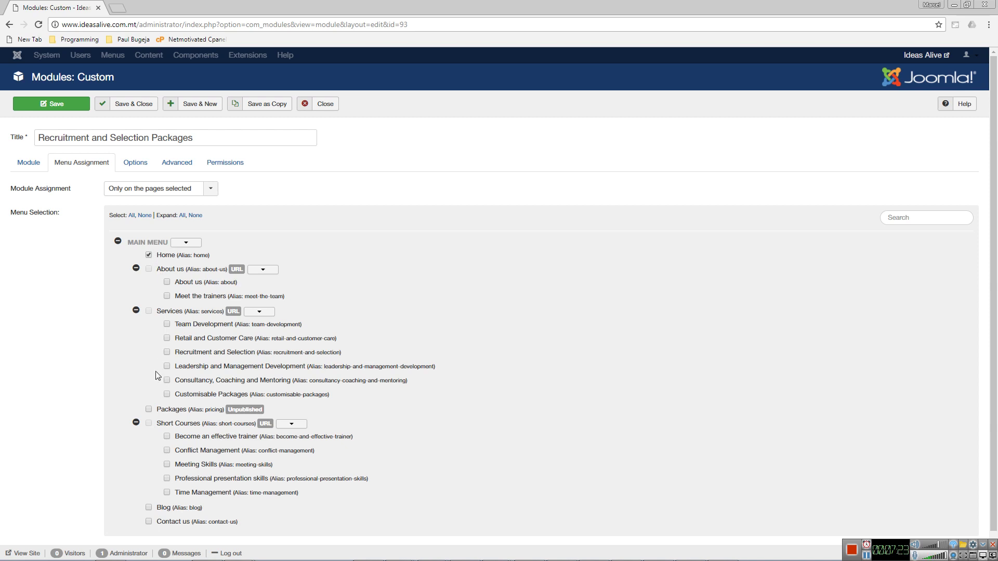
click(135, 162)
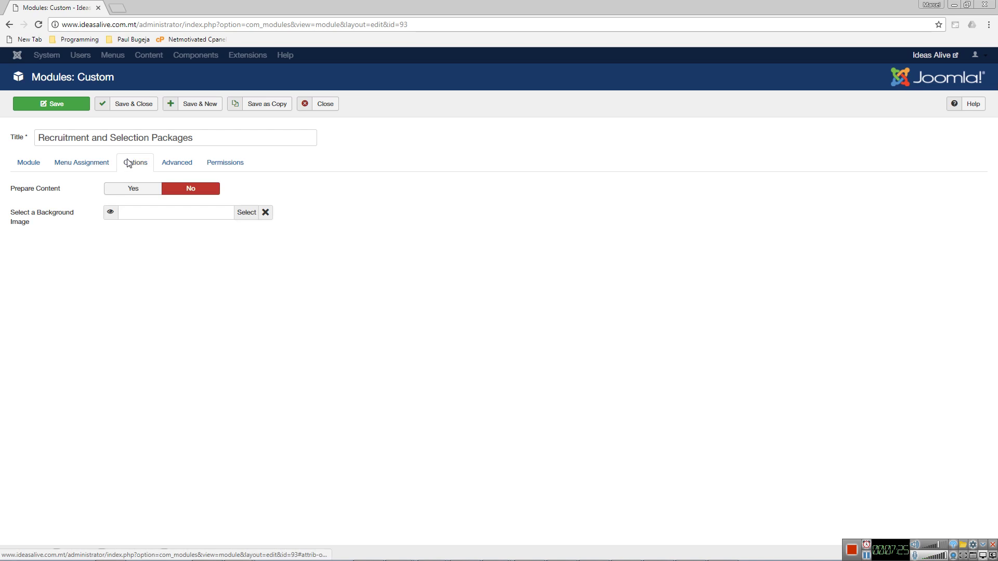
click(186, 164)
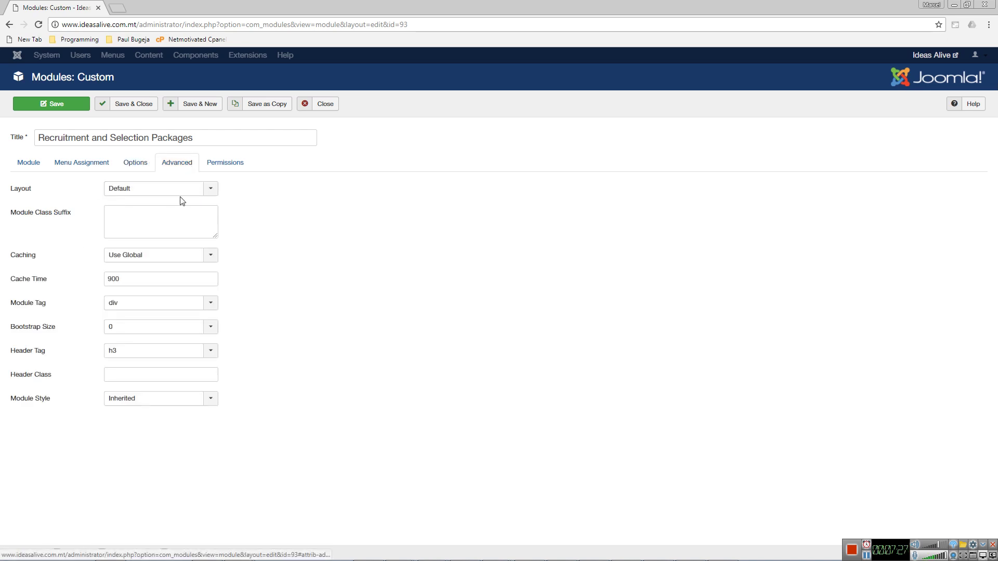
click(226, 164)
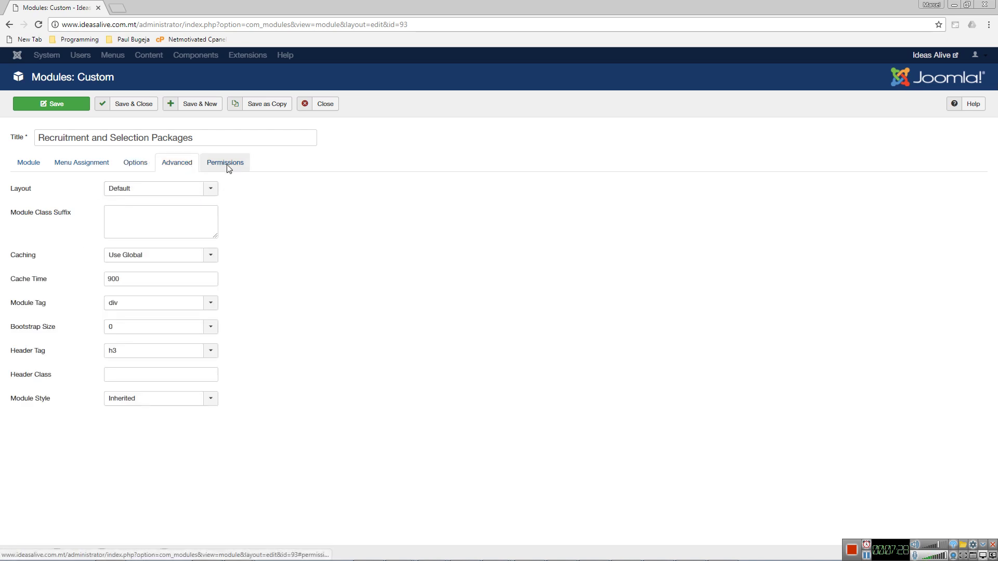
click(145, 165)
click(31, 163)
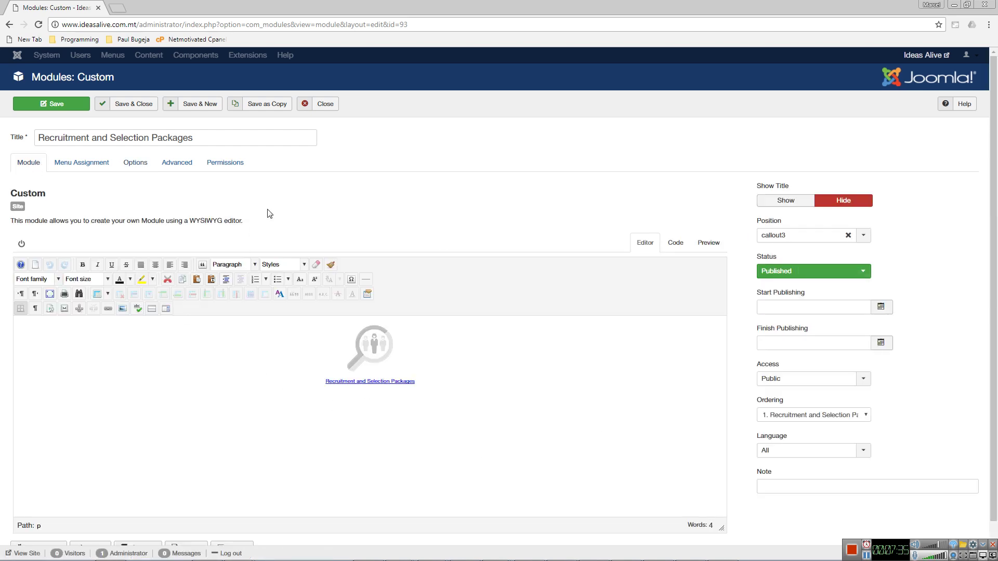
click(321, 106)
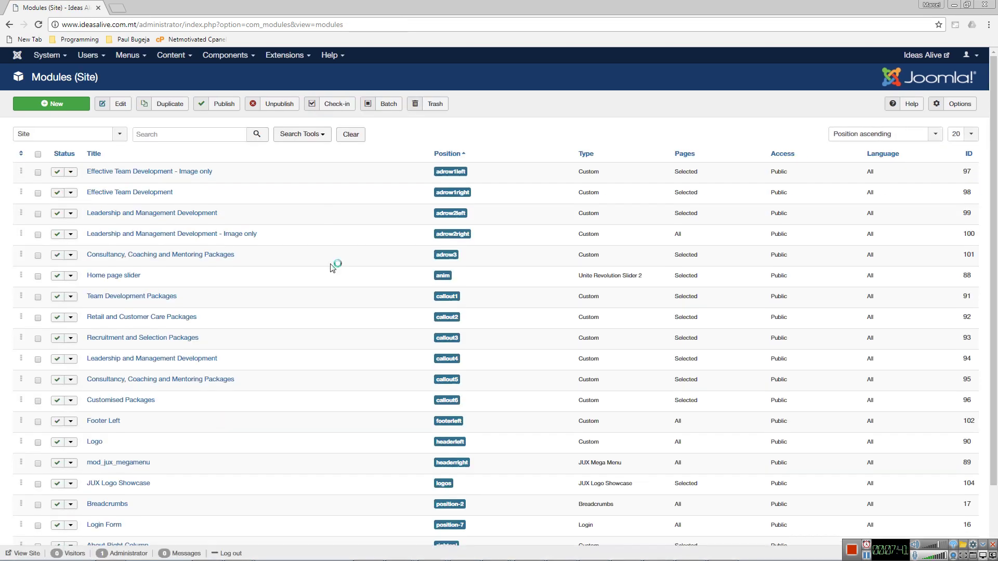
Open the JUX Logo Showcase module and advance the client logo carousel on the public home page for comparison
scroll(337, 328, down, 3)
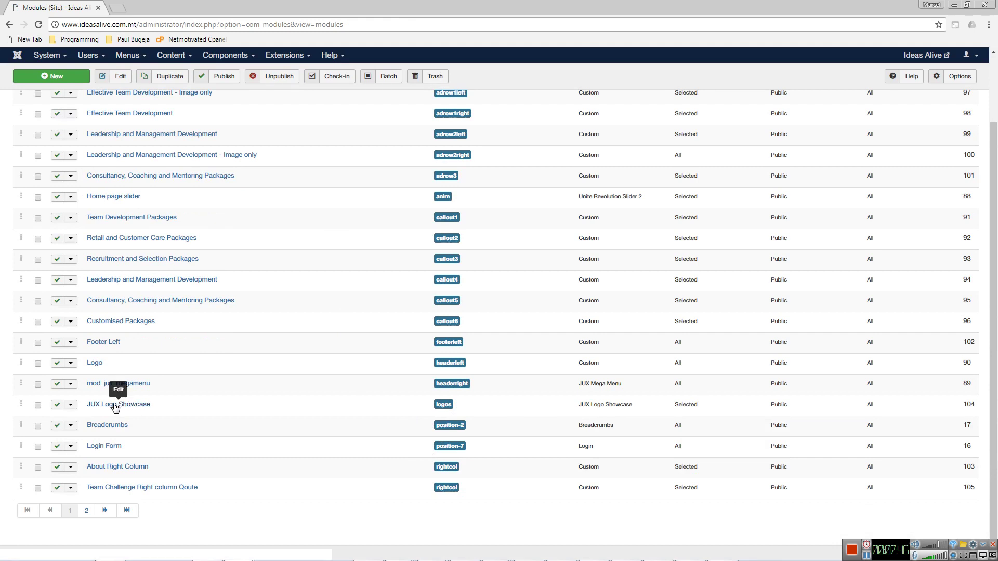
click(134, 411)
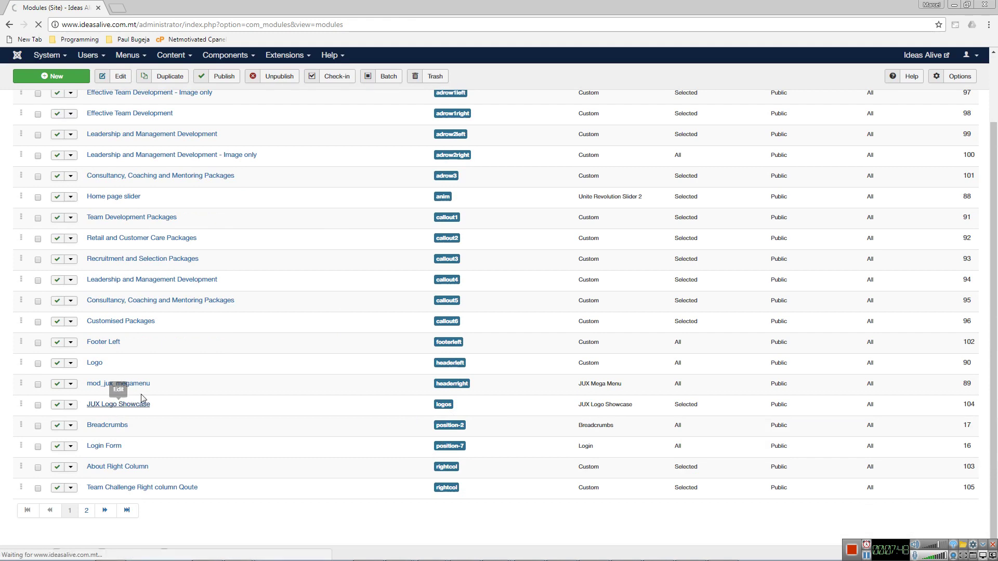
key(alt+Tab)
scroll(397, 443, down, 12)
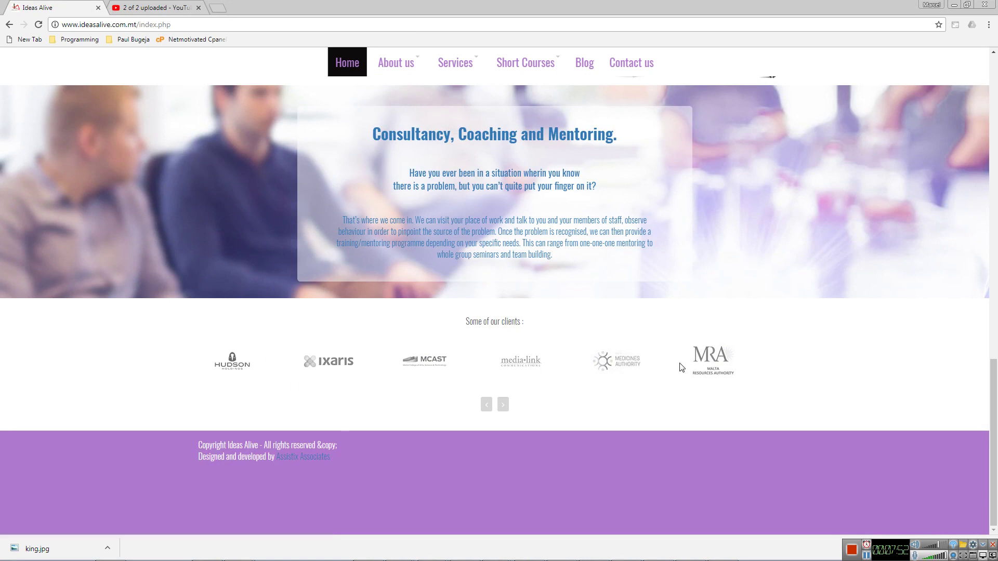
click(504, 405)
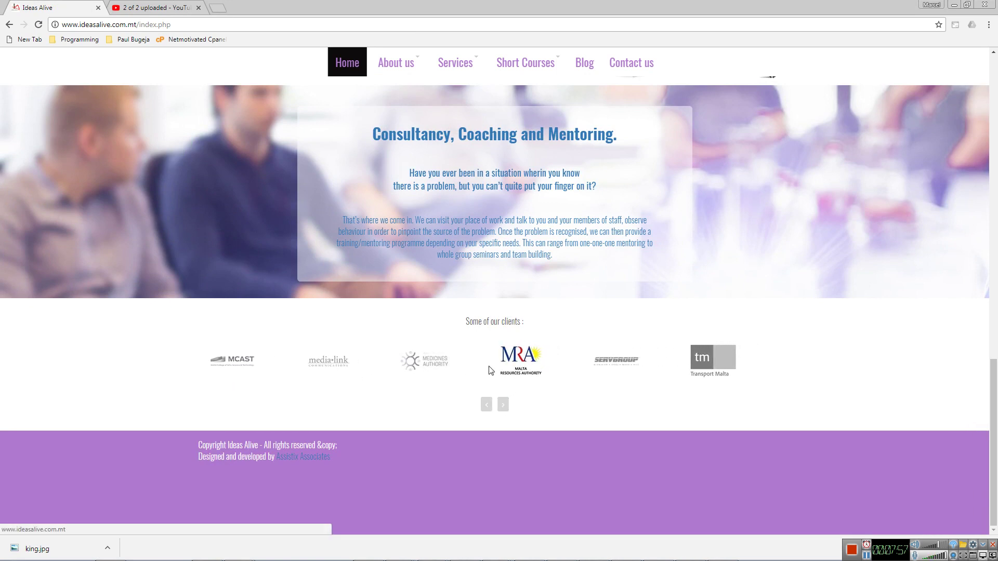
key(alt+Tab)
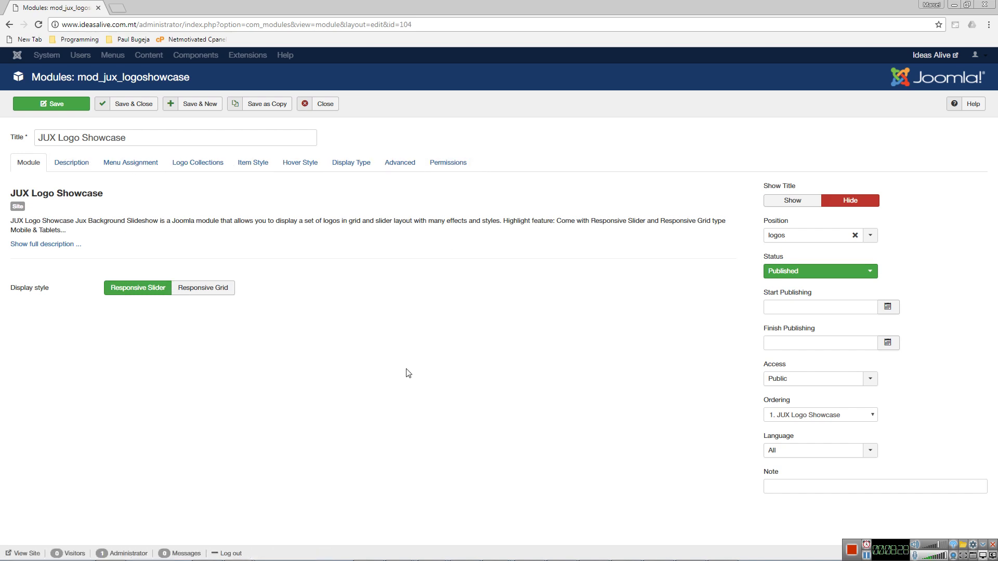
Review the JUX Logo Showcase module's description, menu assignment and logo collections
click(61, 162)
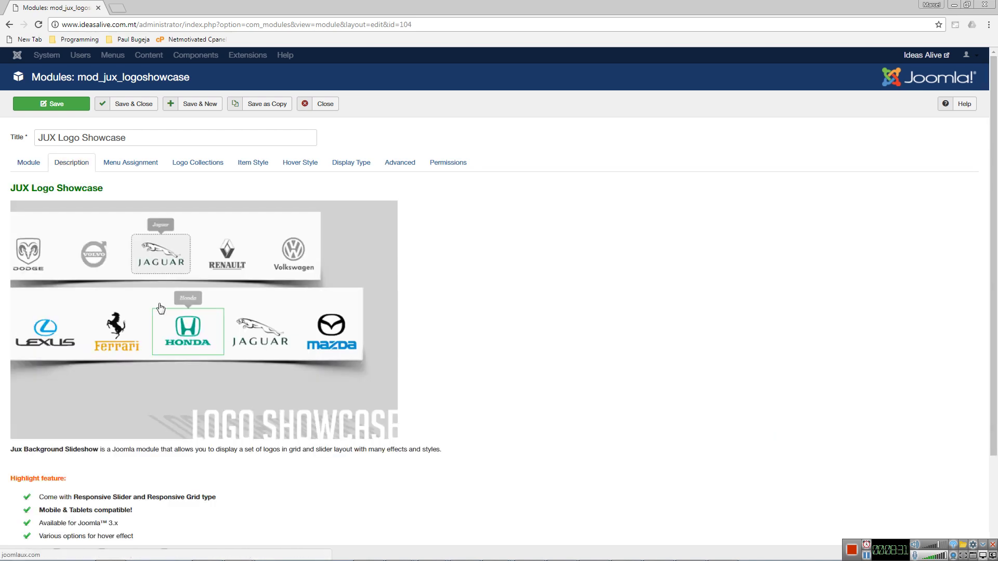
click(151, 168)
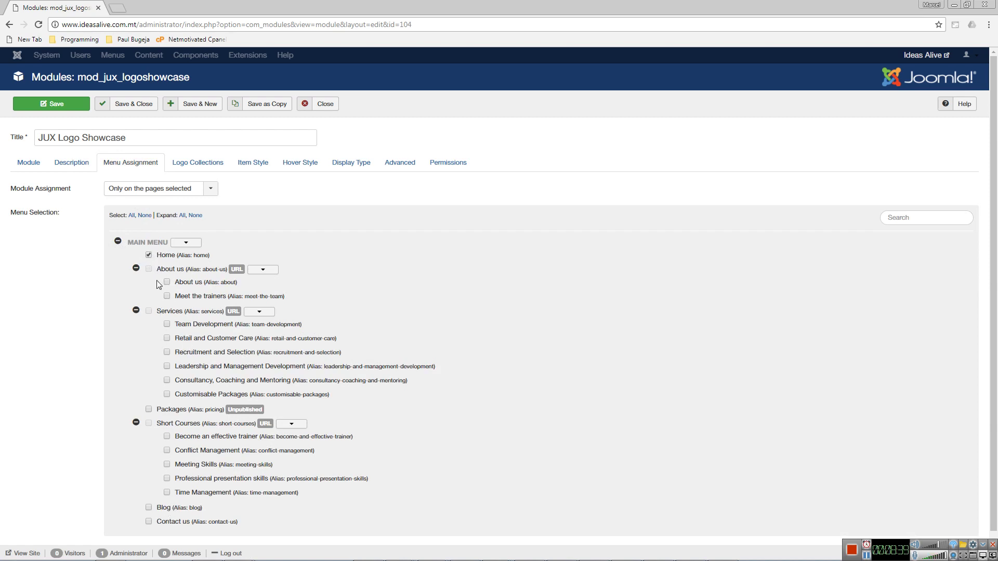
click(213, 165)
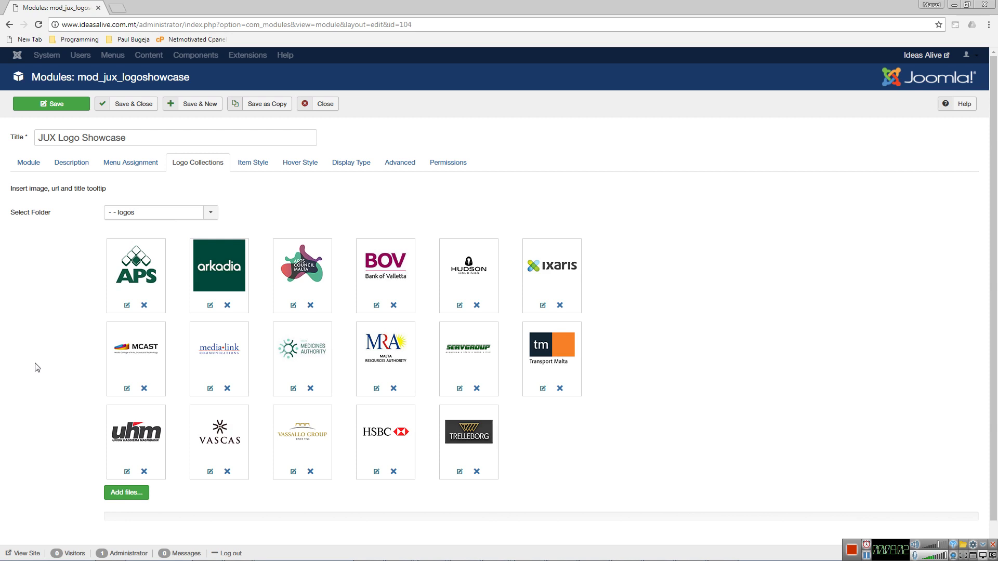
Open the administrator in a second browser tab using the module page's address, close the module there and open the media manager
click(149, 24)
key(ctrl+c)
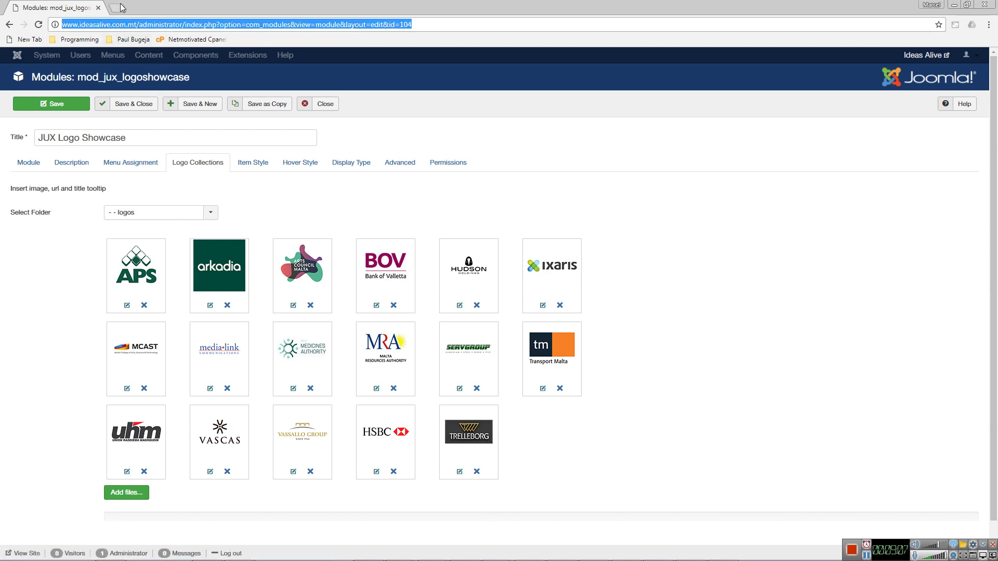
key(ctrl+t)
key(ctrl+v)
key(Return)
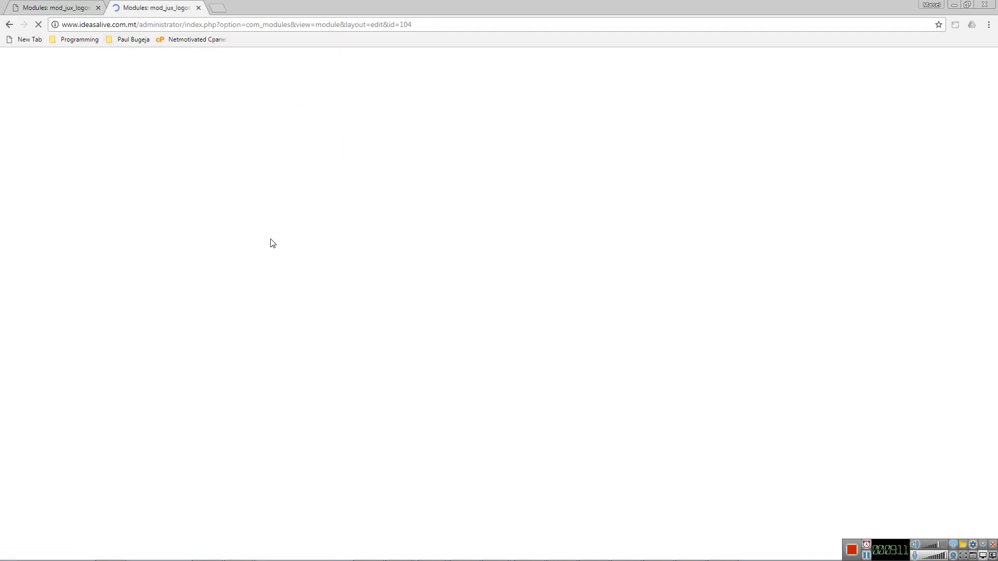
click(331, 109)
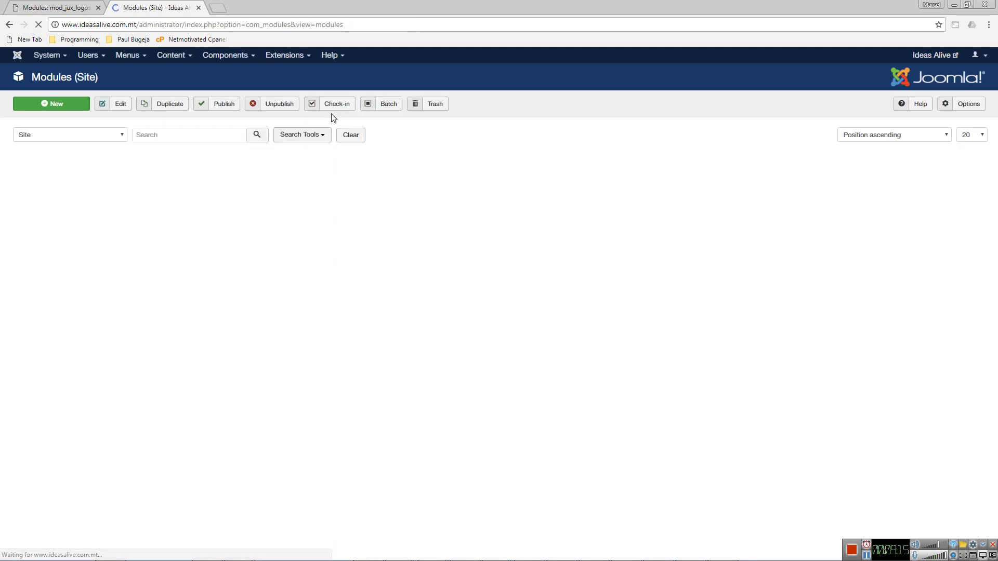
click(164, 56)
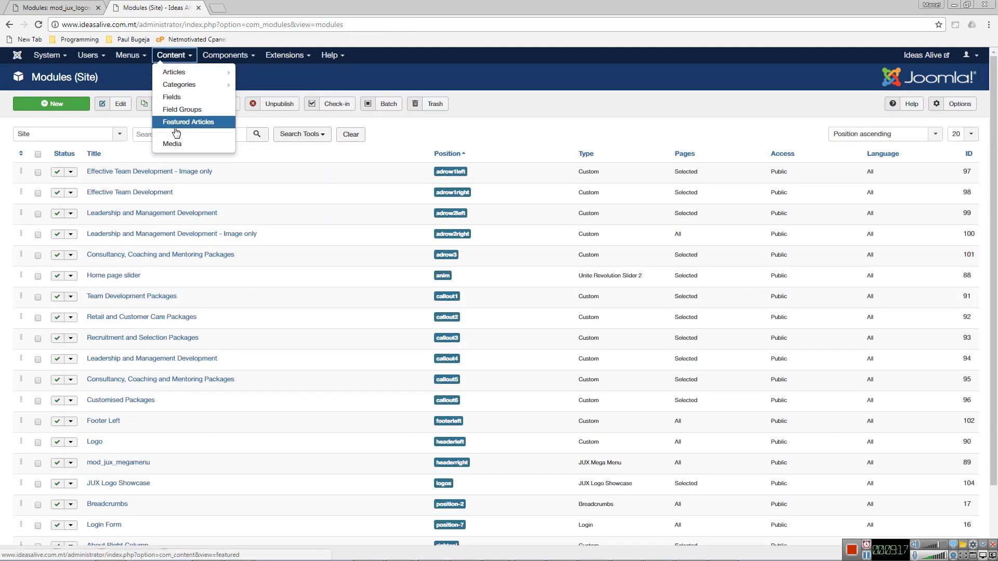
click(178, 146)
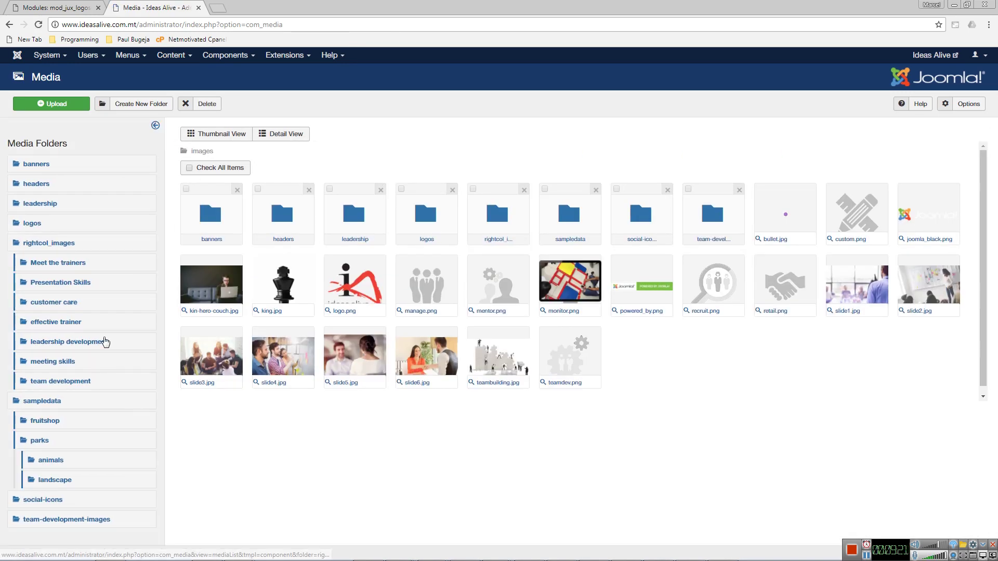
Open the logos media folder and compare its files with the client logos on the public home page
click(32, 223)
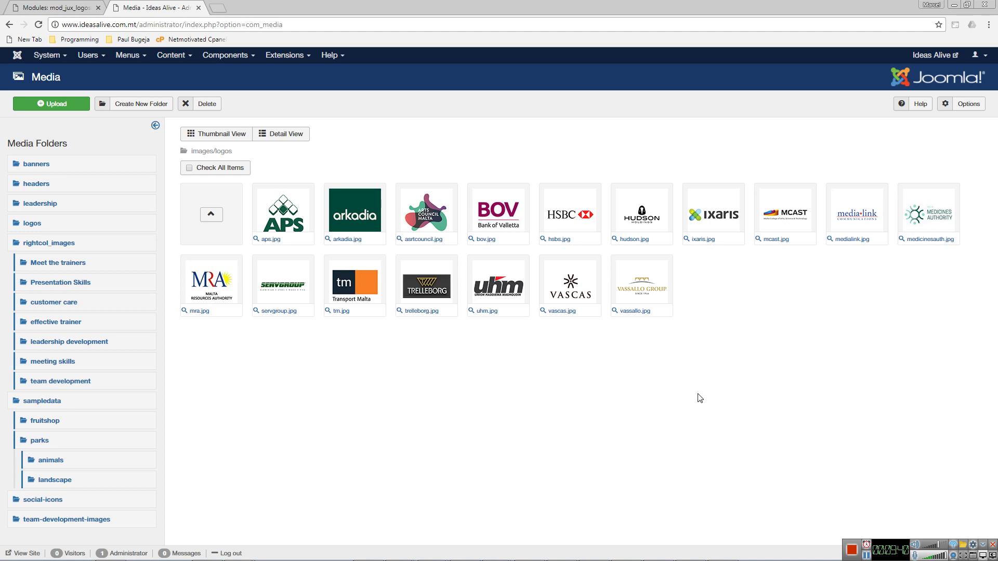
key(alt+Tab)
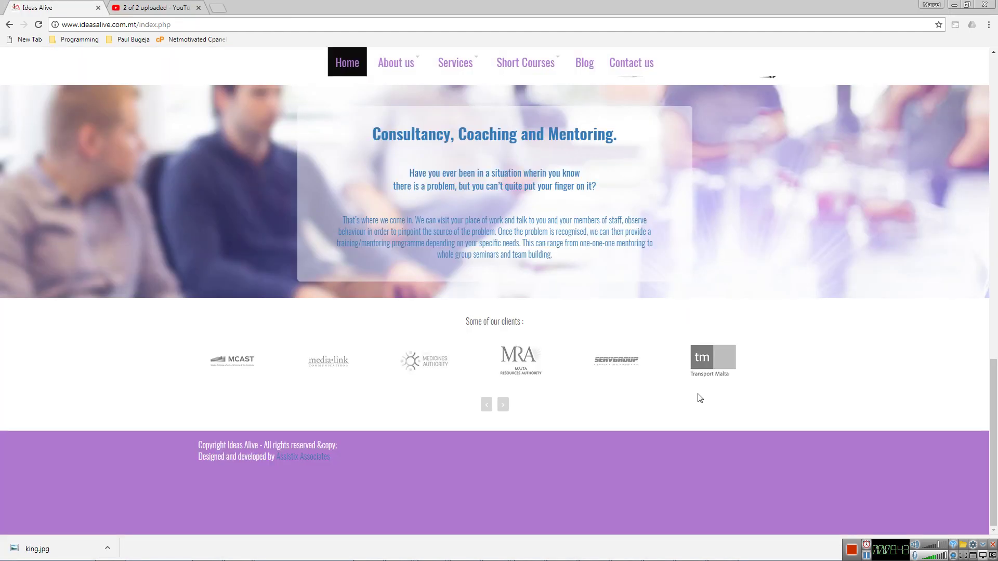
right_click(712, 363)
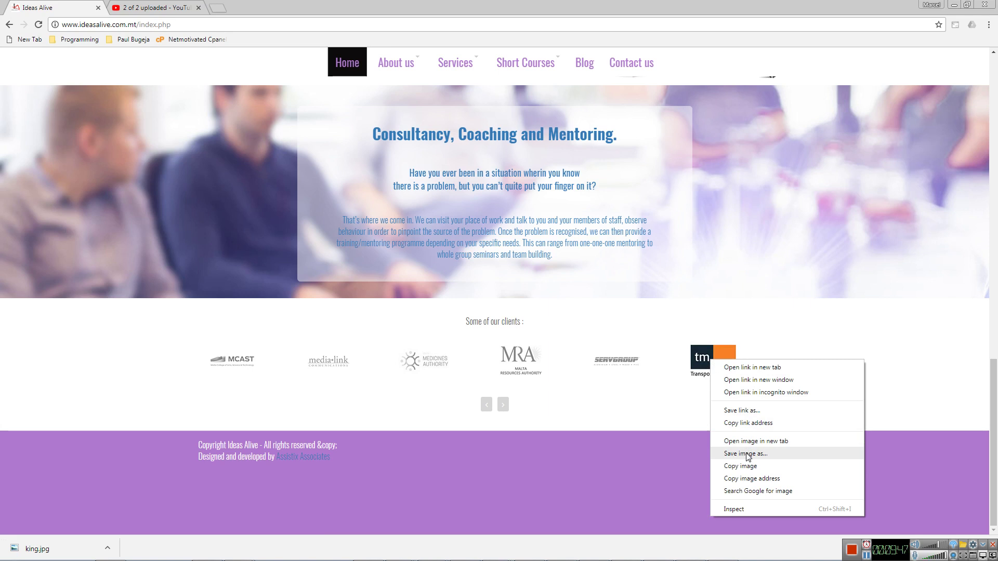
key(alt+Tab)
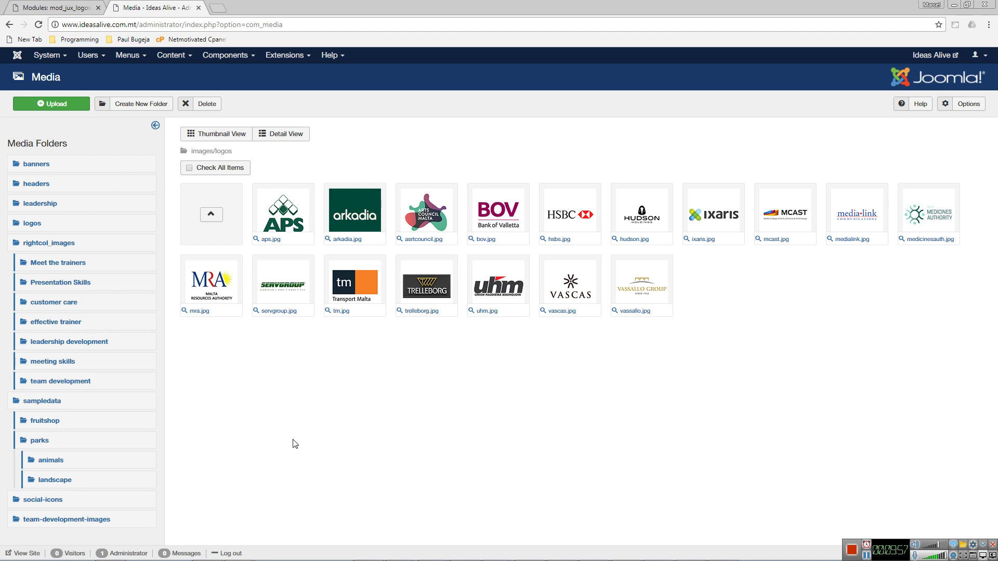
Review the JUX Logo Showcase module's item style, hover style, display type and advanced settings, and close it without saving
click(59, 7)
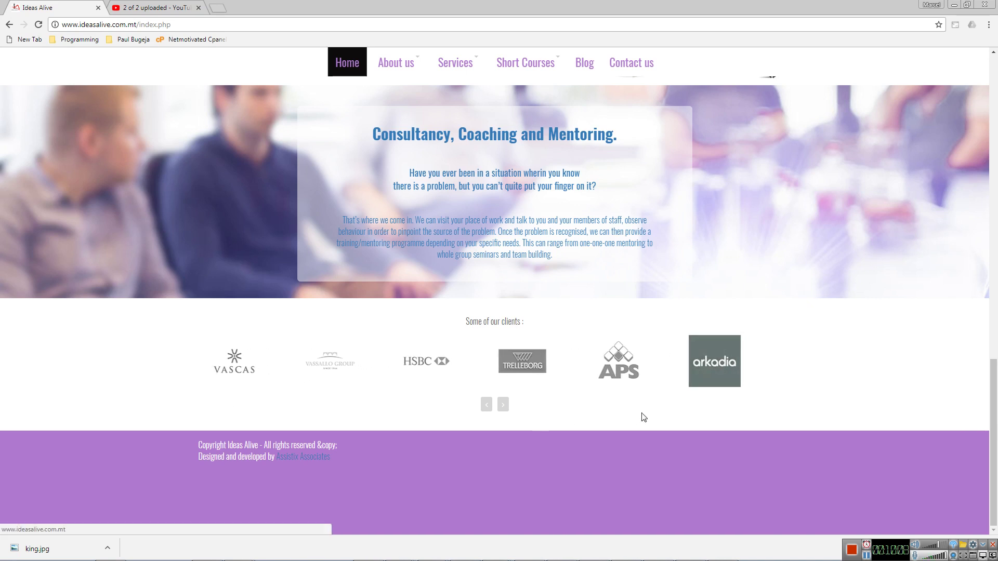
key(alt+Tab)
click(256, 163)
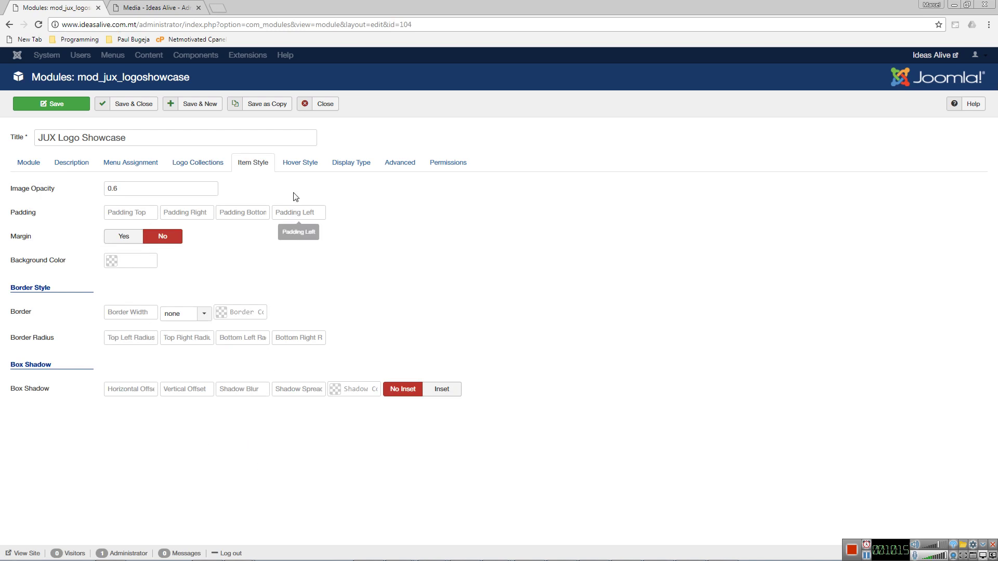
click(299, 162)
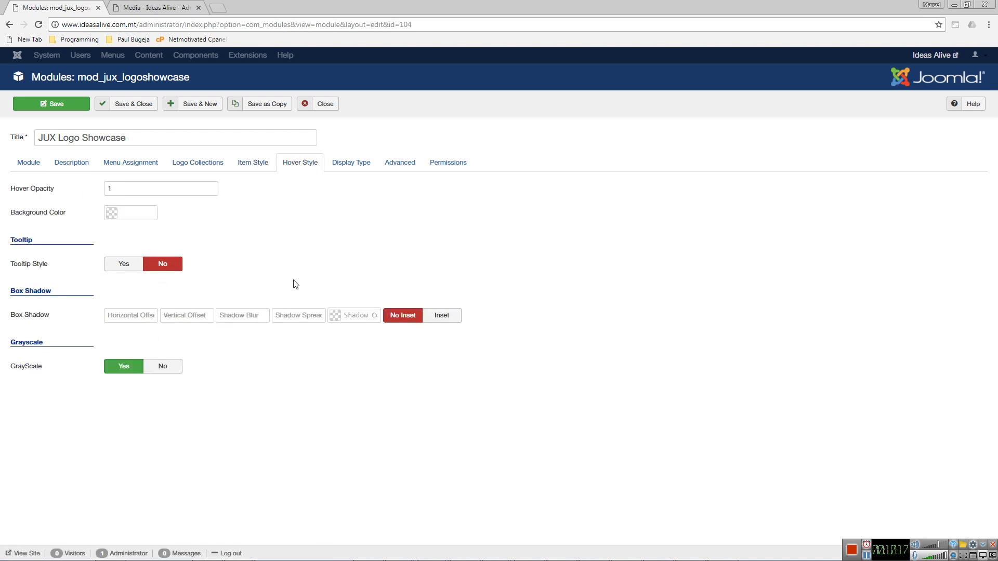
click(350, 164)
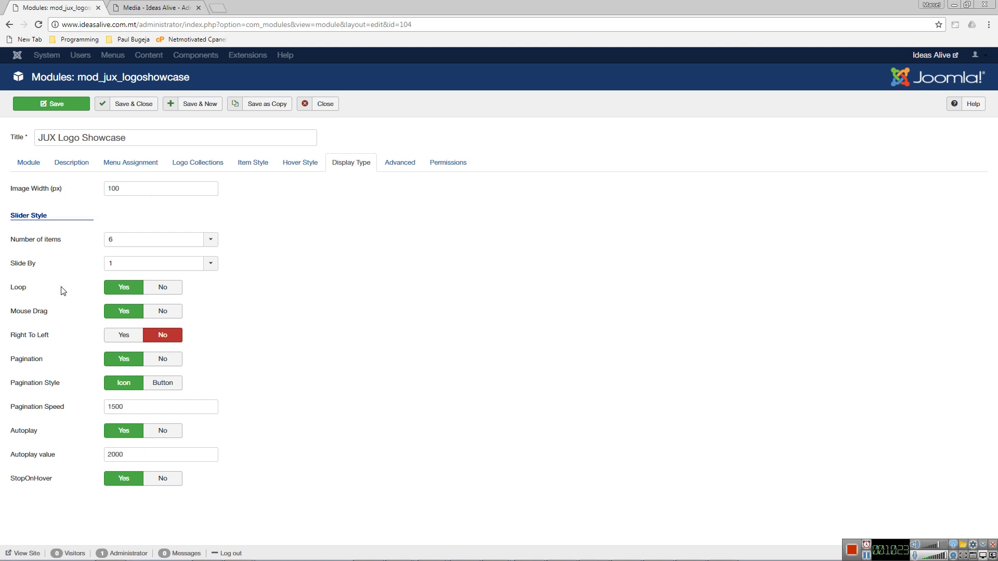
click(399, 168)
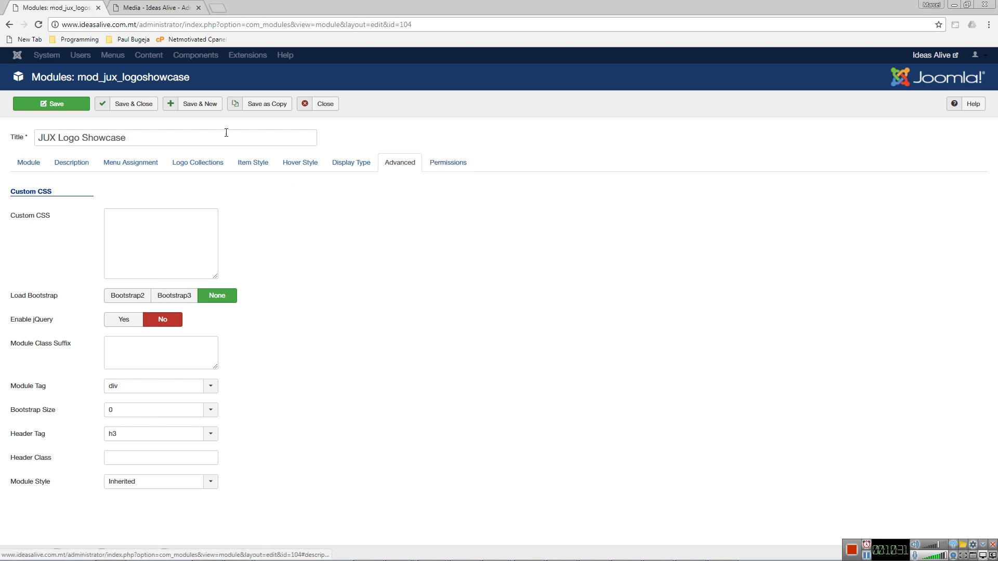
click(322, 104)
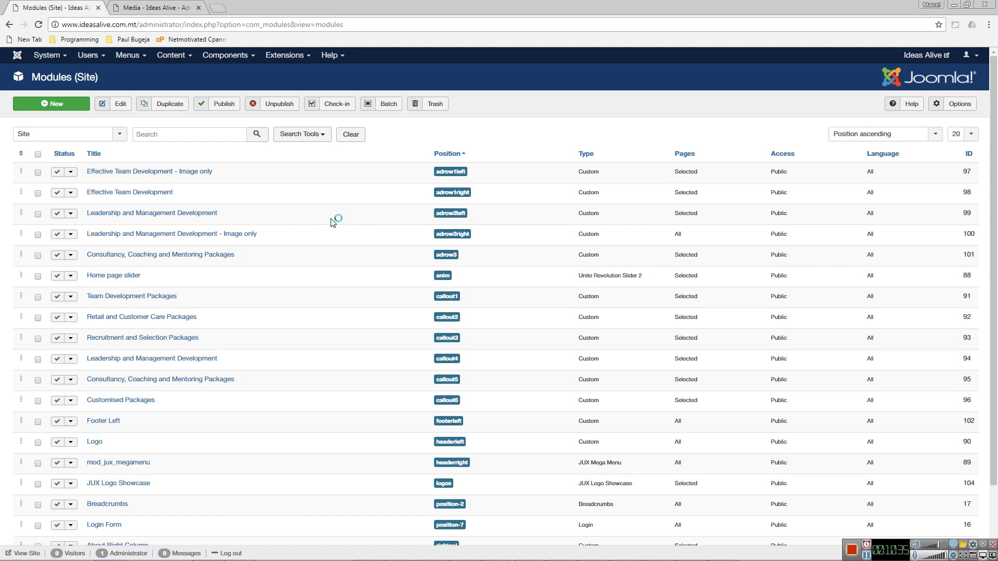
Open the mod_jux_megamenu module, review its settings and menu assignment, and close it without saving
scroll(335, 223, down, 3)
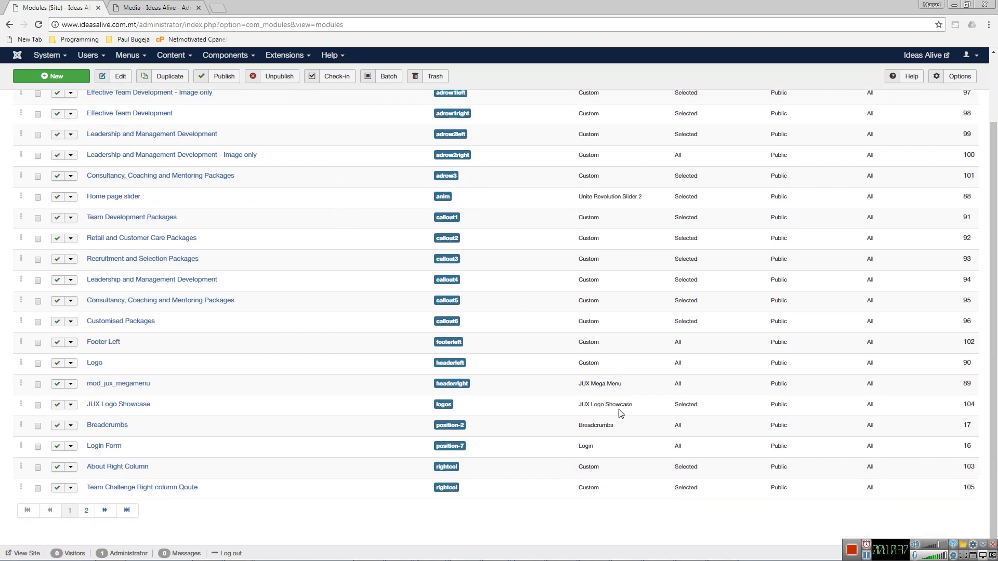
click(113, 387)
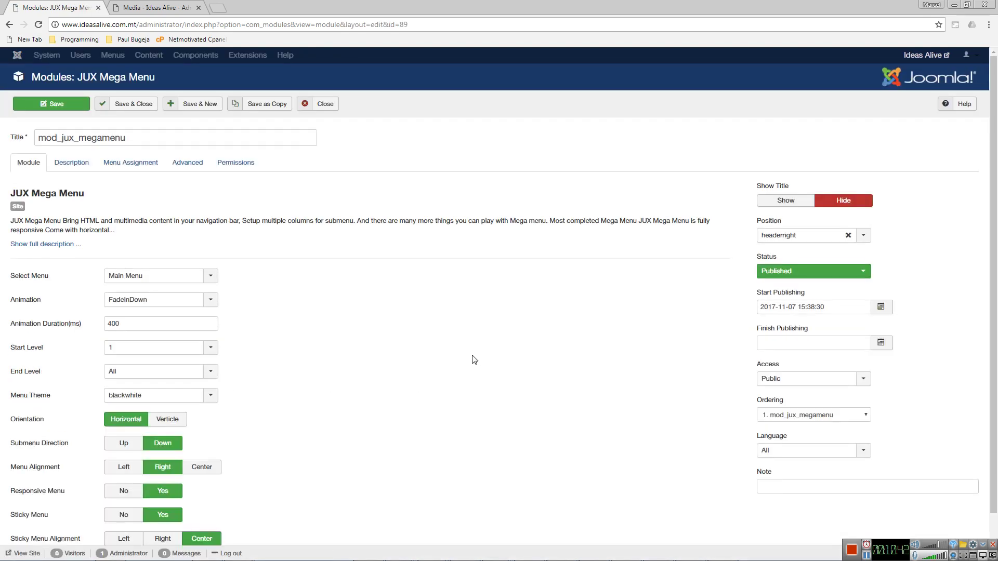
scroll(476, 358, down, 1)
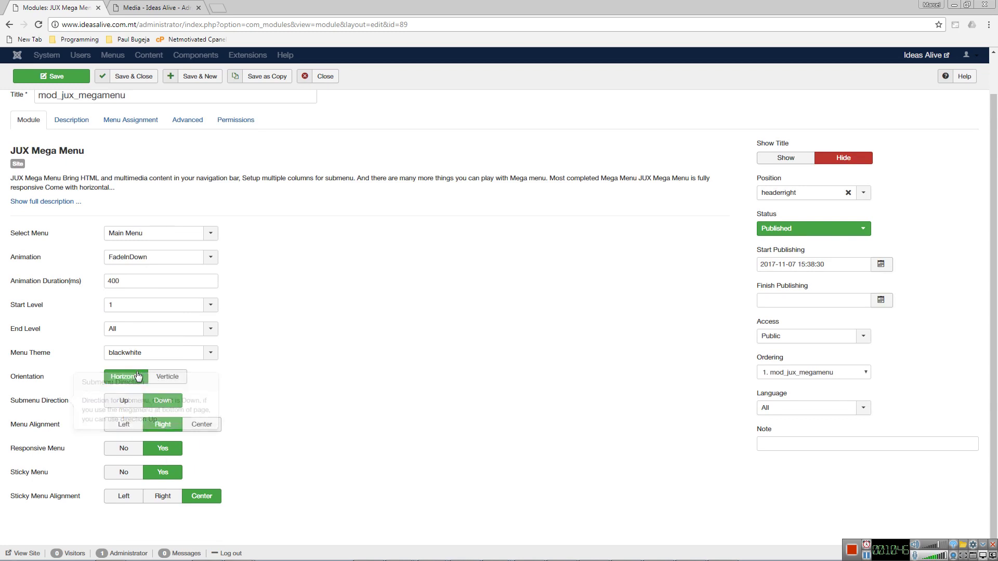
scroll(426, 369, up, 1)
click(132, 162)
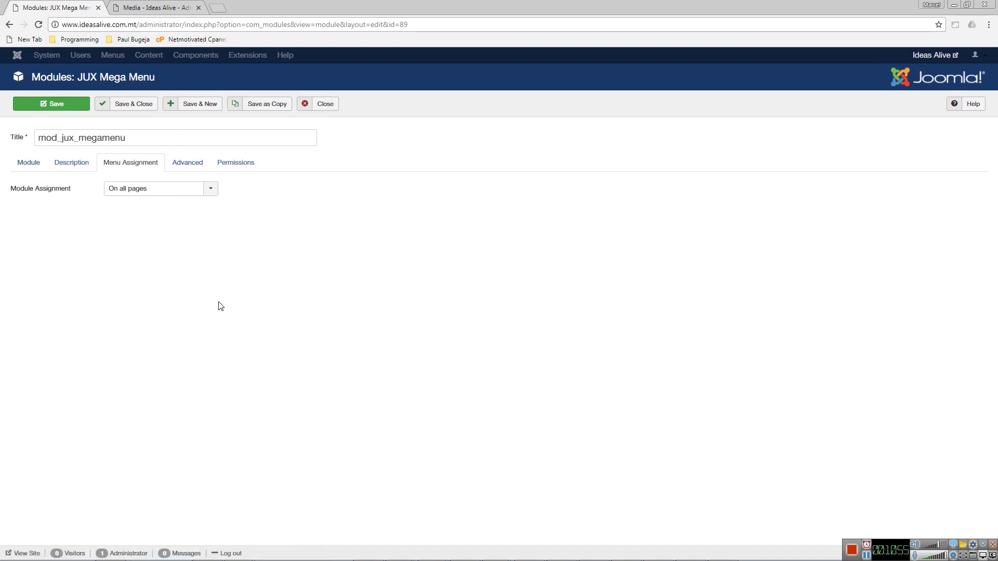
click(324, 103)
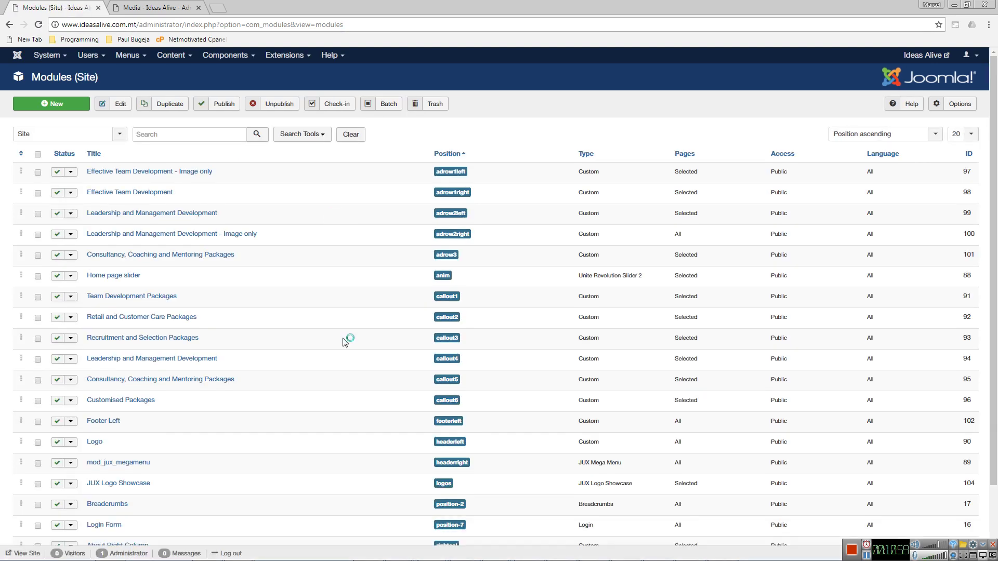
Open the Home page slider module, review its menu assignment and selected slider in the general settings, and close it without saving
scroll(346, 341, down, 3)
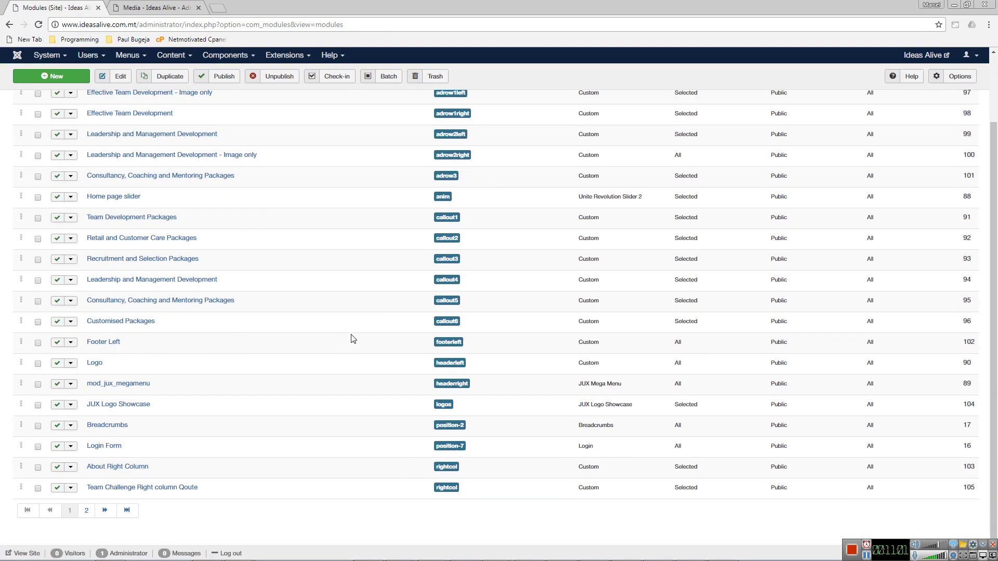
scroll(364, 328, up, 3)
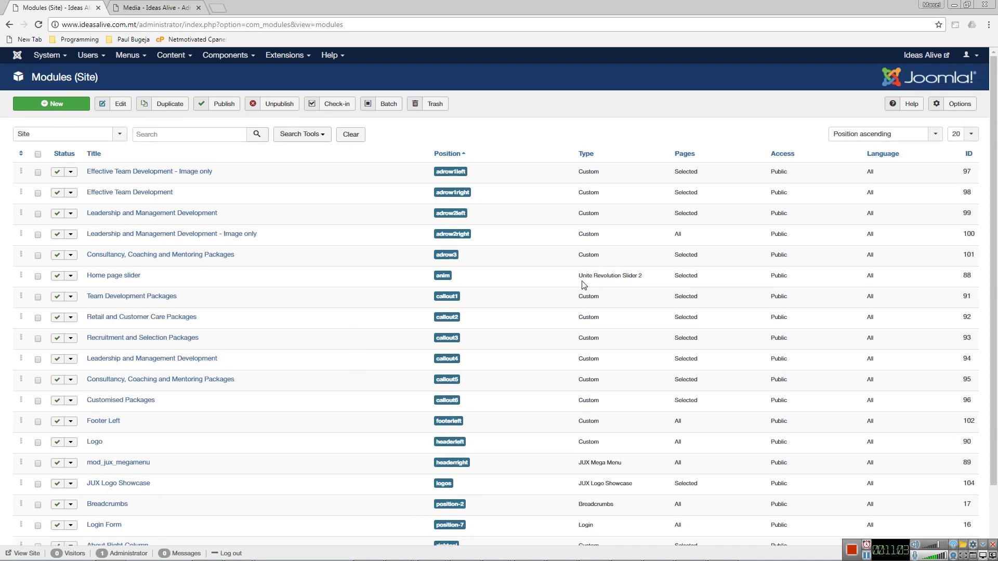
drag(583, 275, 644, 278)
click(636, 284)
click(94, 277)
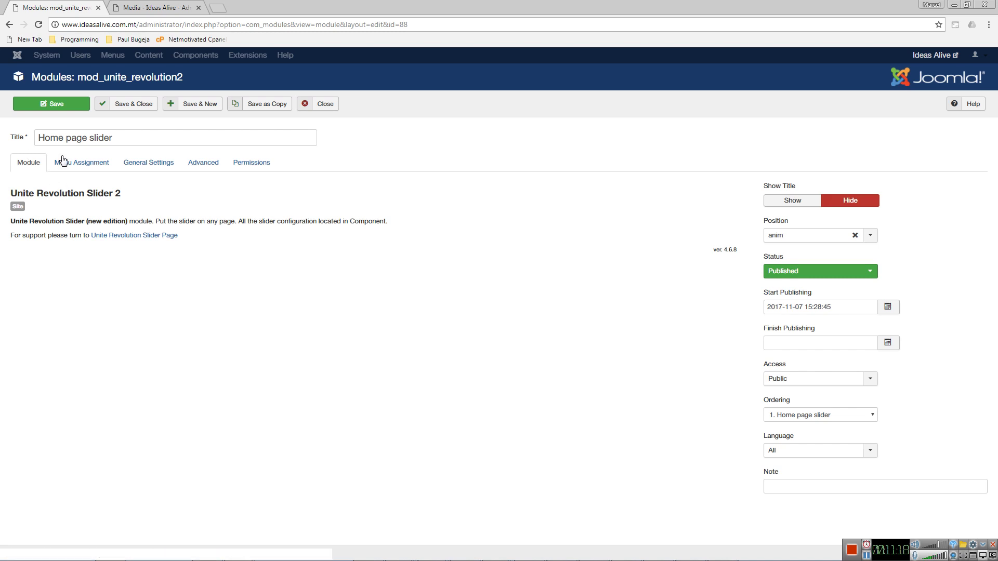
click(73, 161)
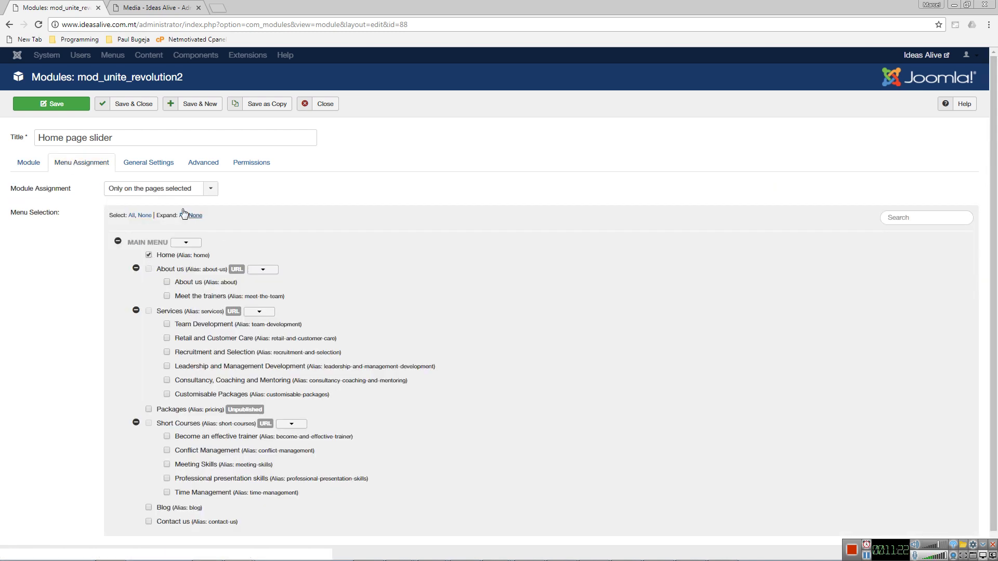
click(154, 167)
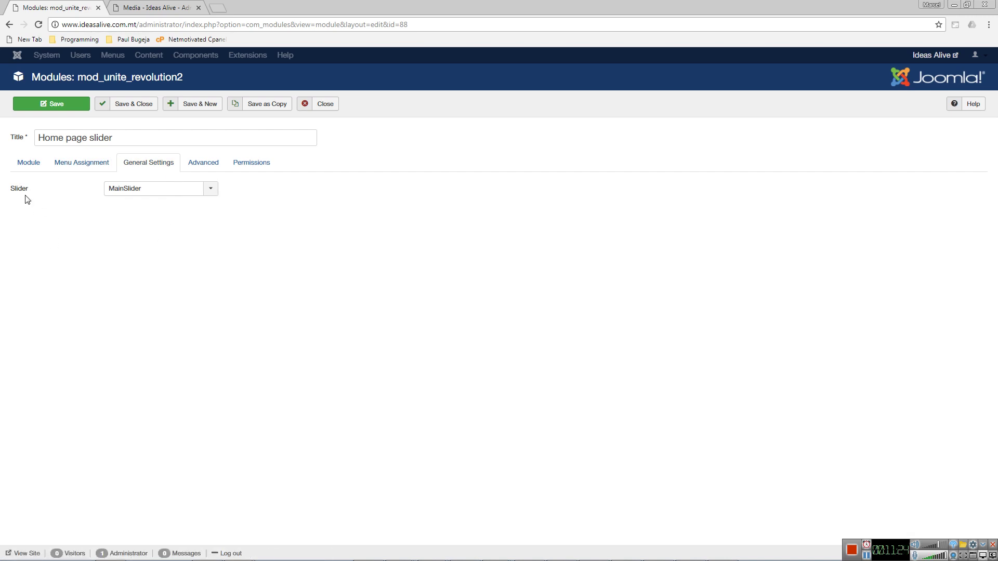
click(165, 195)
click(164, 198)
click(325, 103)
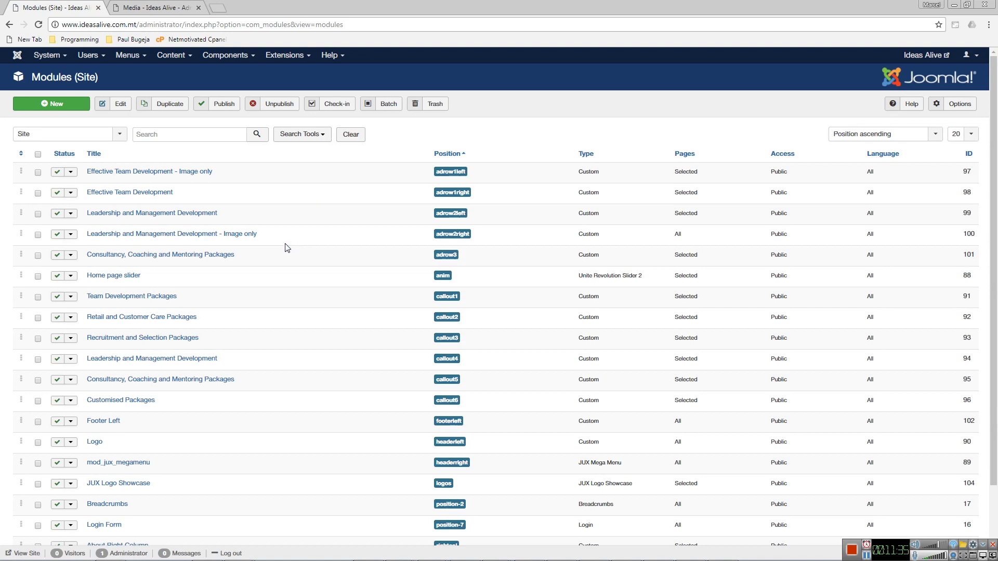
Open the Unite Revolution Slider 2 component
click(222, 61)
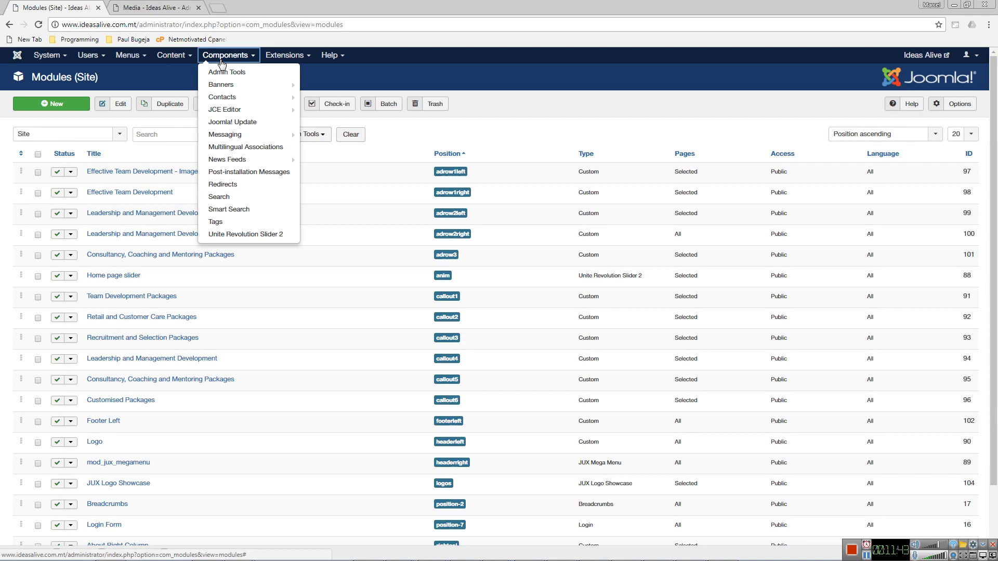
click(270, 55)
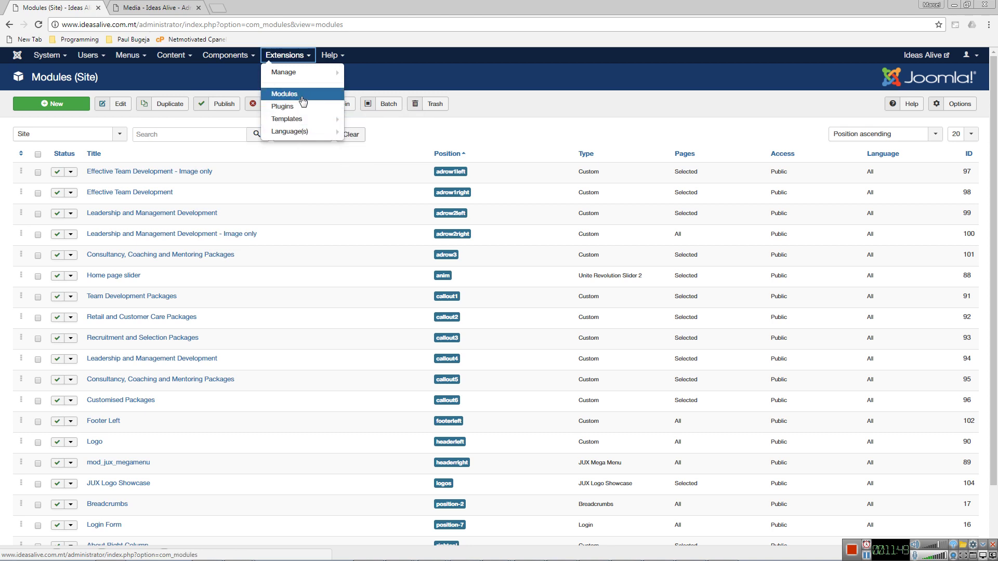
click(224, 55)
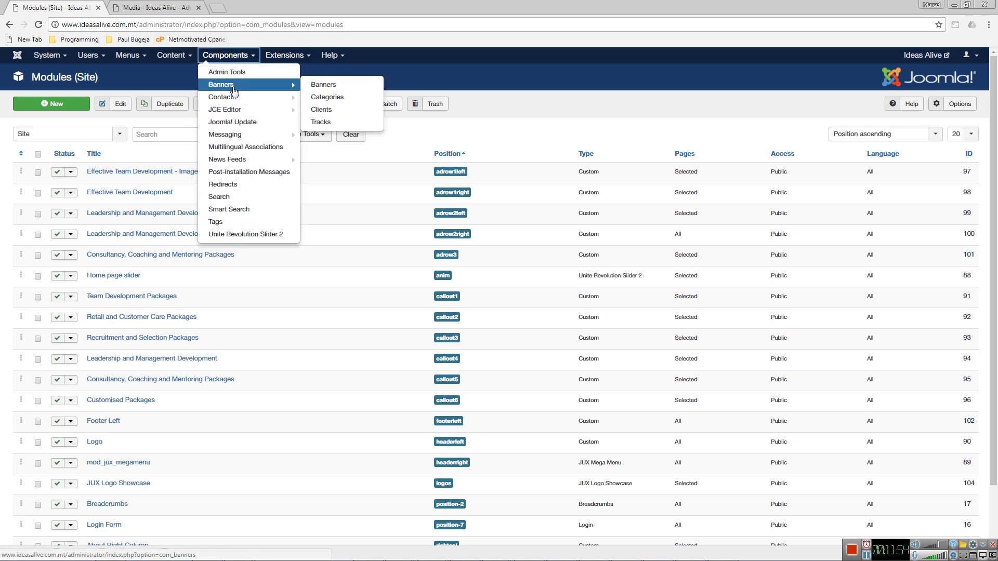
mouse_move(233, 111)
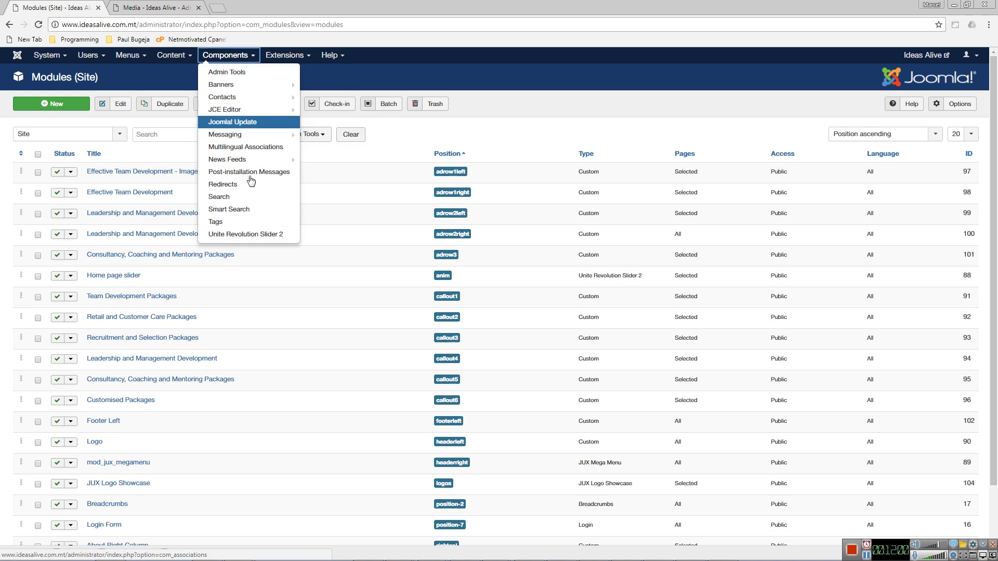
click(259, 235)
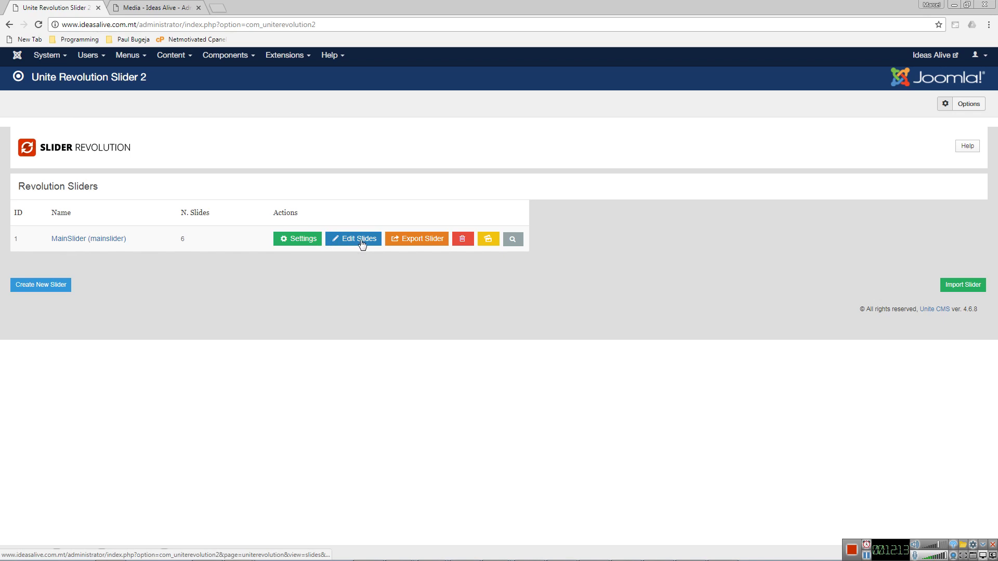
Open MainSlider's settings and compare them with the slider on the public home page
click(307, 242)
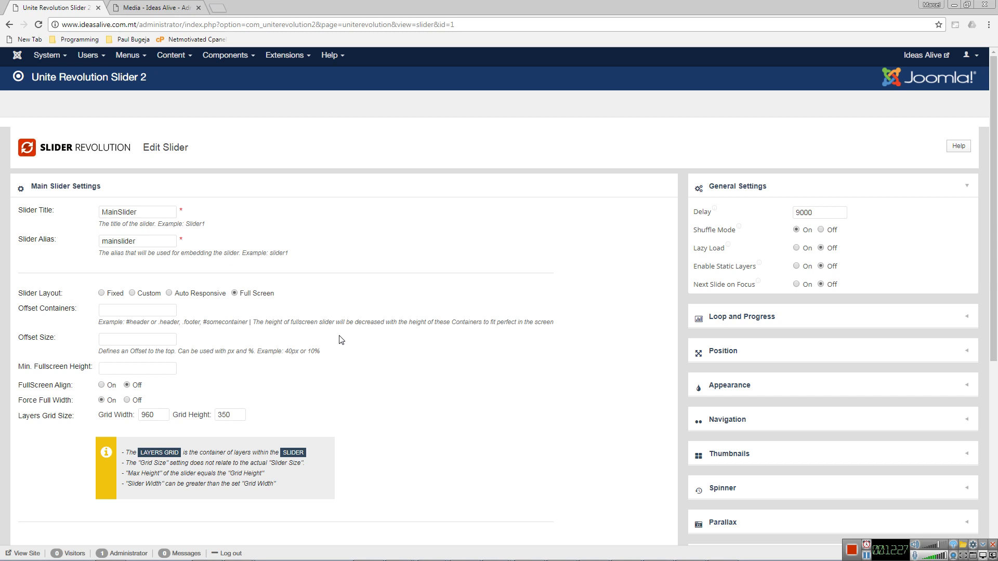
key(alt+Tab)
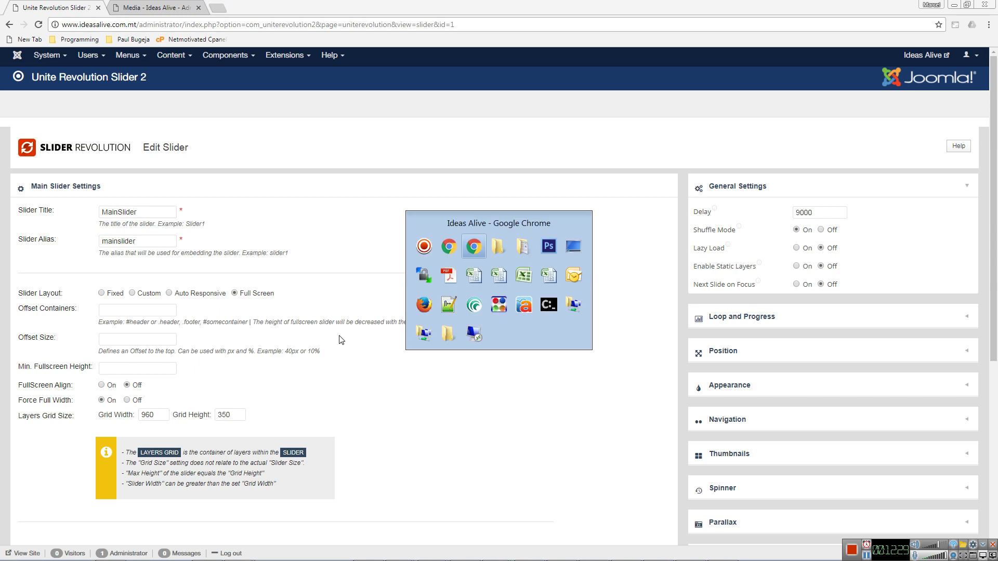
scroll(416, 171, up, 15)
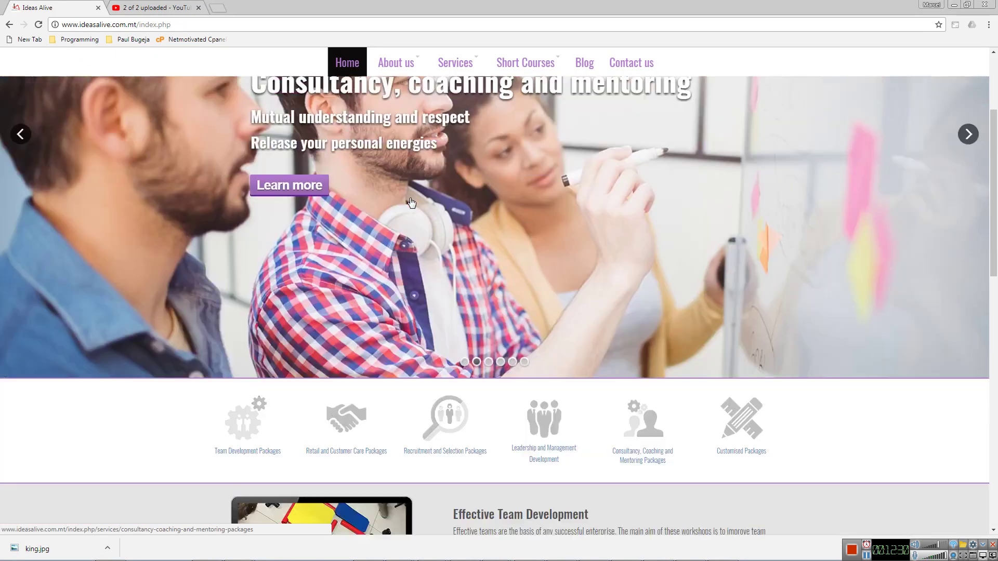
key(alt+Tab)
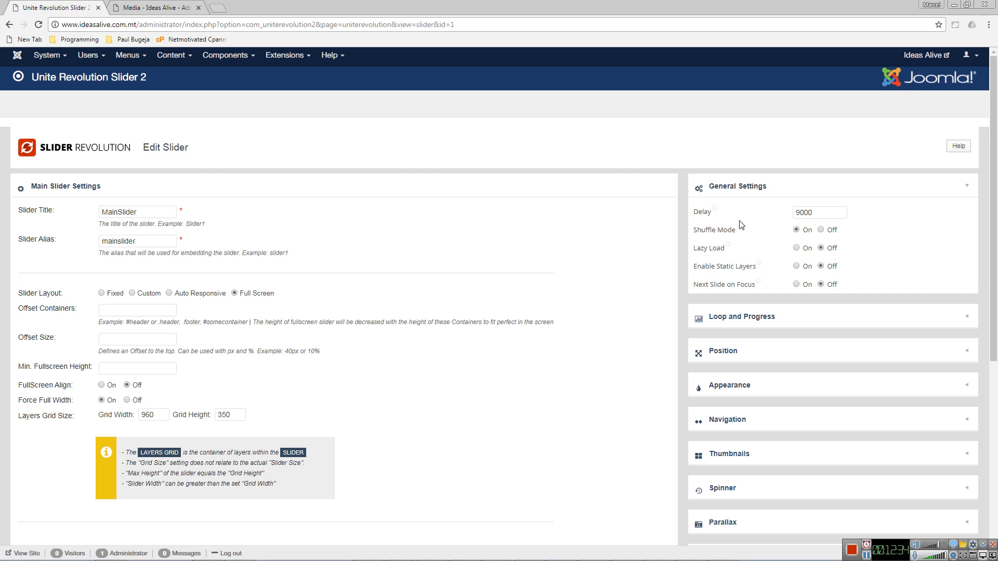
Review MainSlider's loop and progress, position and appearance settings and the remaining setting groups
click(754, 323)
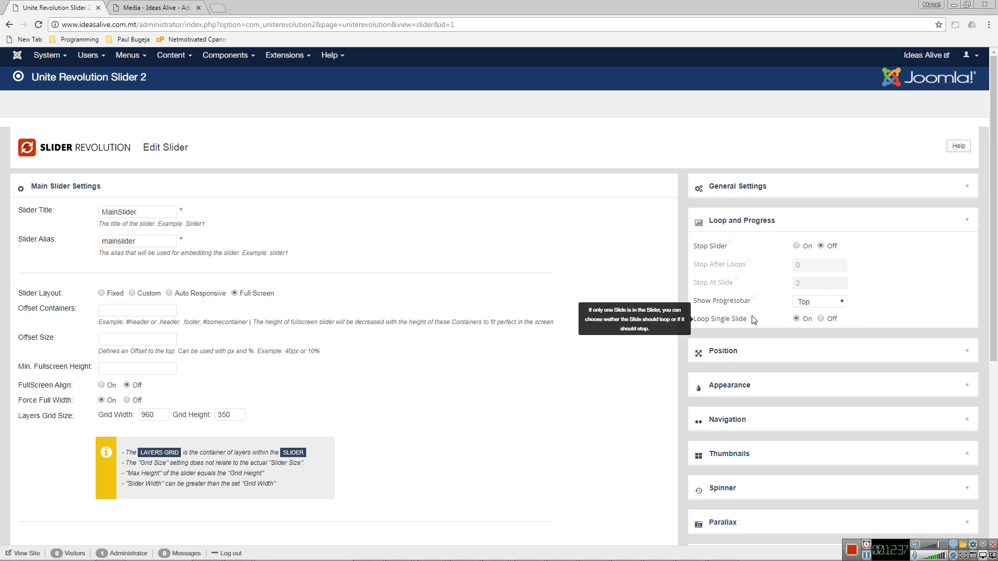
click(738, 353)
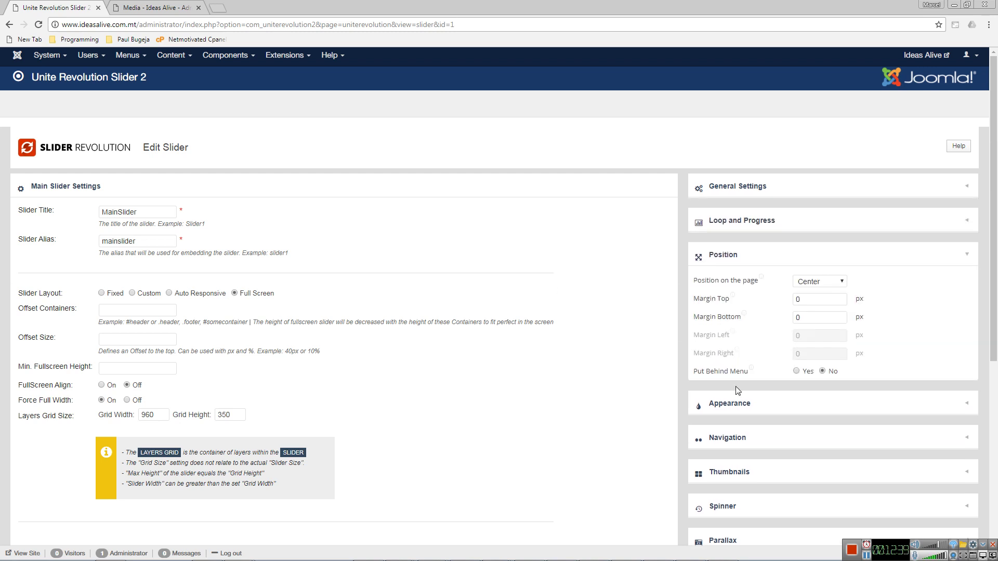
click(730, 403)
scroll(733, 404, down, 3)
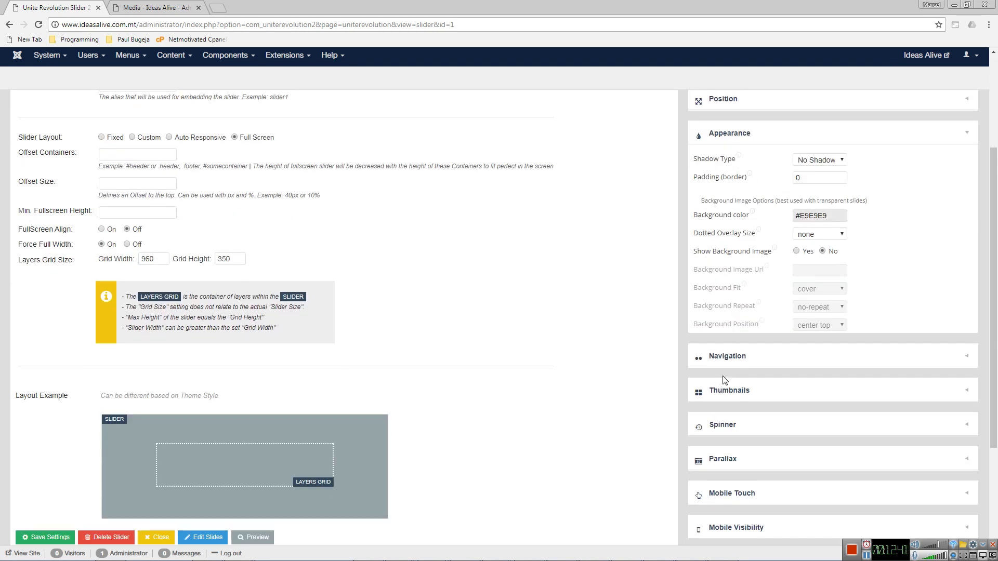
scroll(732, 403, down, 3)
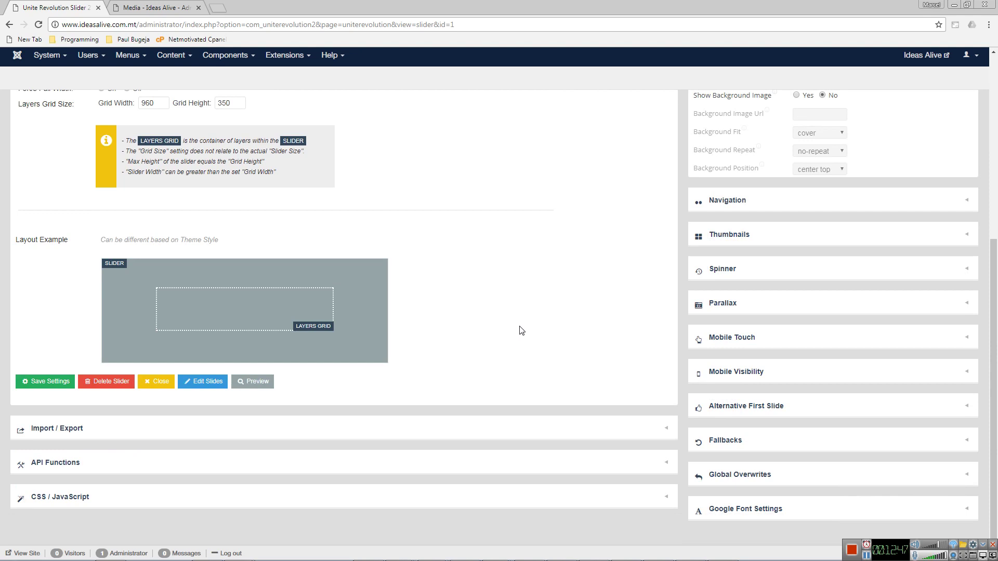
scroll(522, 331, up, 6)
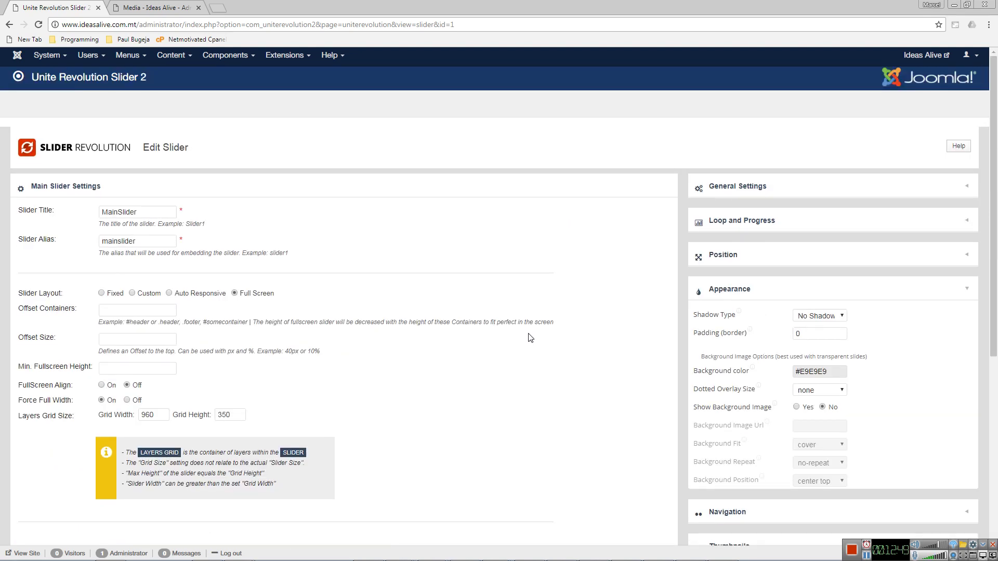
Open MainSlider's list of slides and look through all the slides it contains
scroll(532, 338, down, 6)
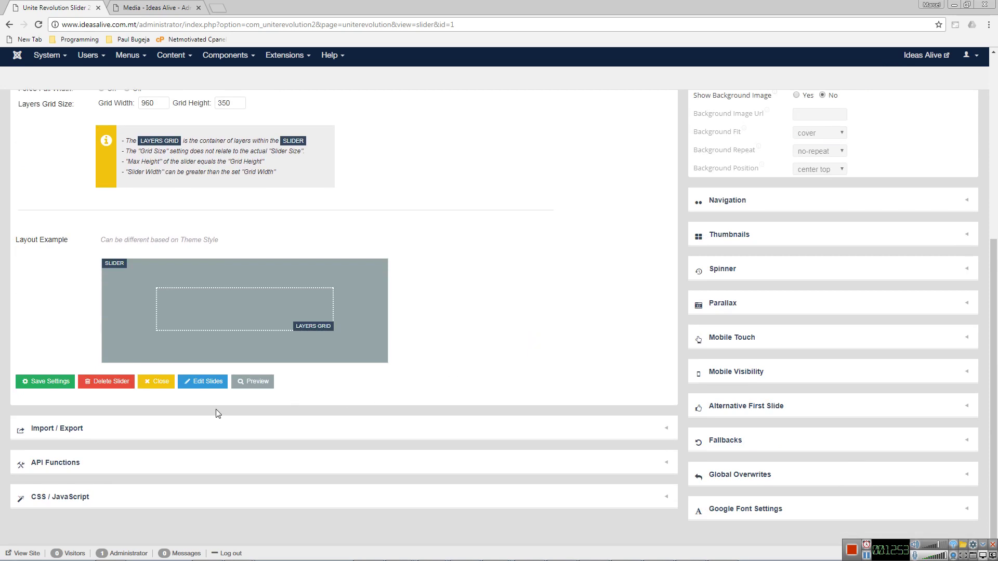
click(219, 382)
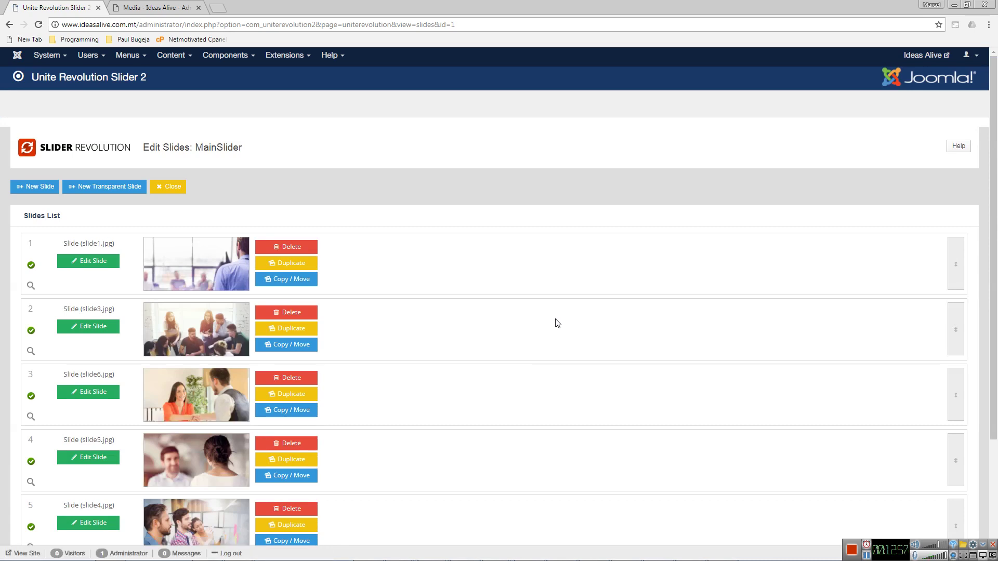
scroll(559, 323, down, 3)
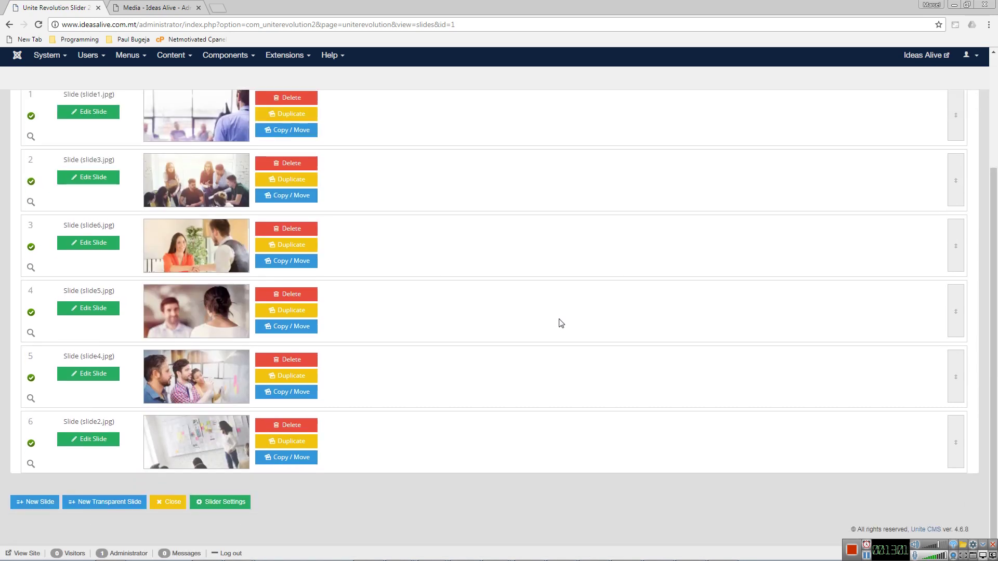
scroll(561, 323, up, 3)
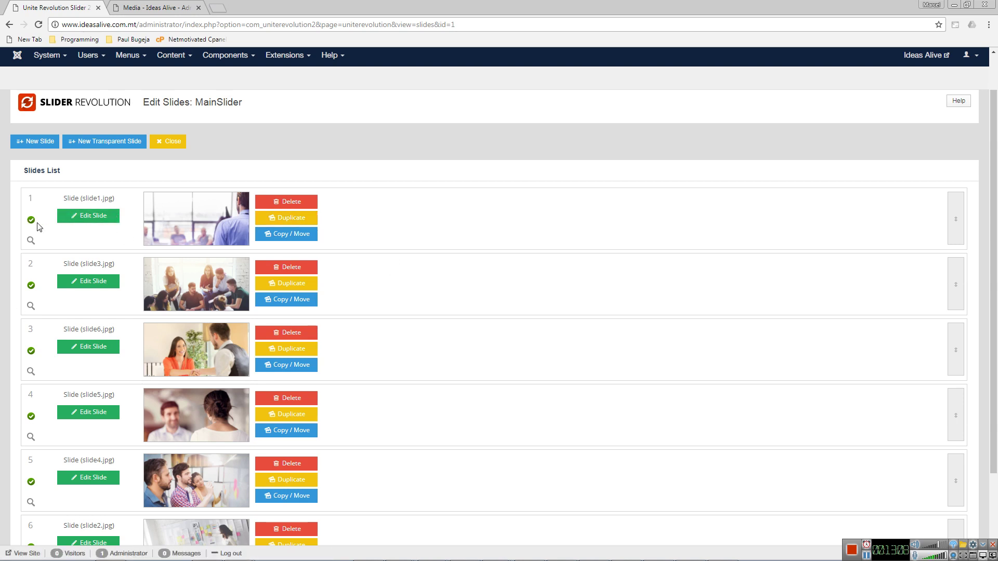
scroll(508, 392, down, 2)
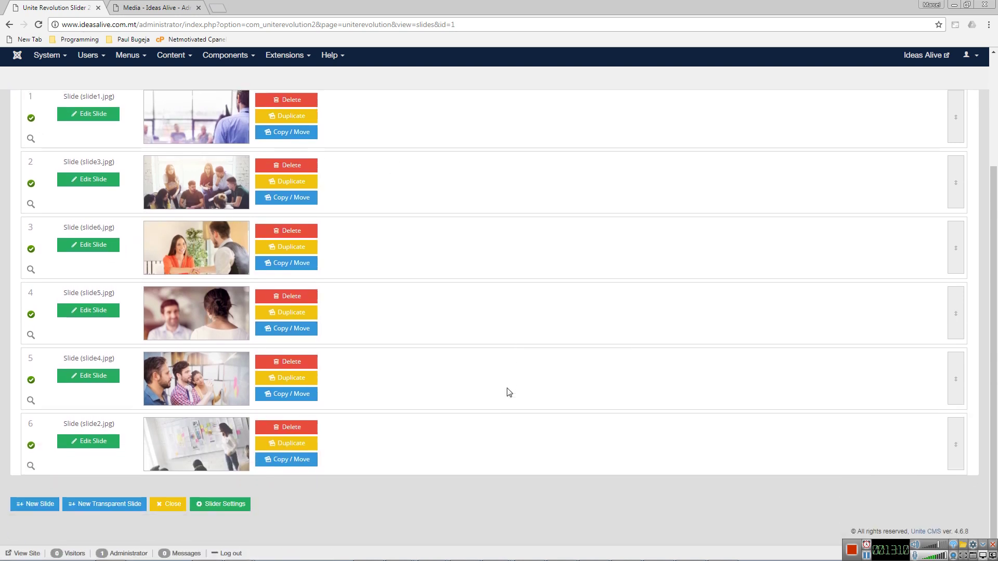
scroll(509, 392, up, 3)
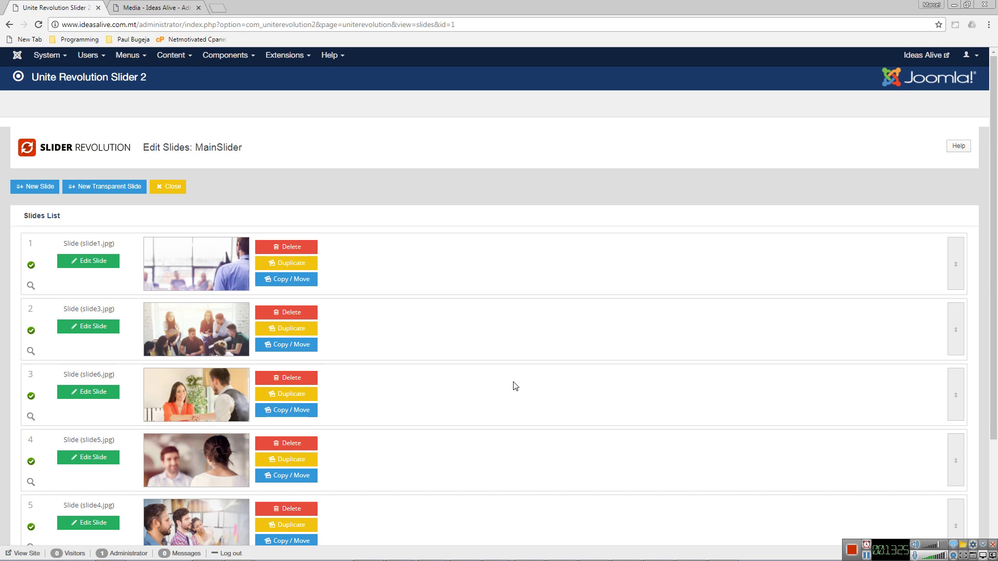
Open the first slide (slide1.jpg) for editing and review its general settings, including transitions and the slide link
click(98, 265)
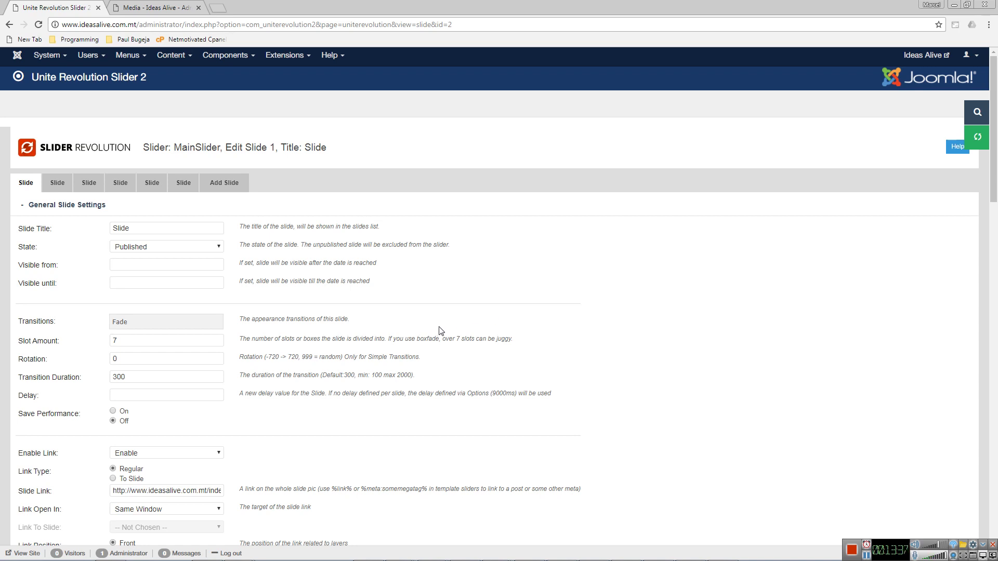
scroll(436, 330, down, 1)
scroll(346, 305, down, 1)
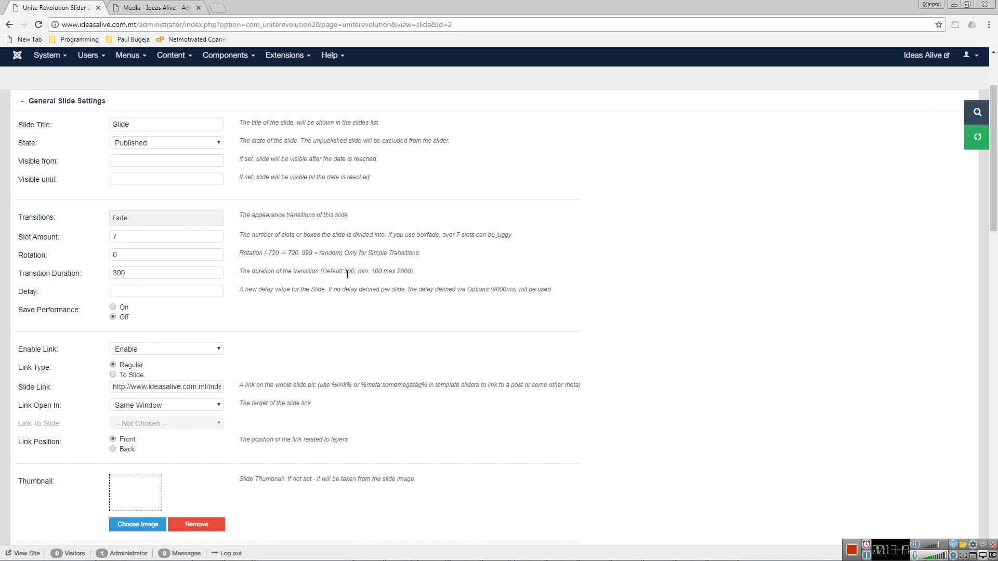
scroll(347, 275, down, 3)
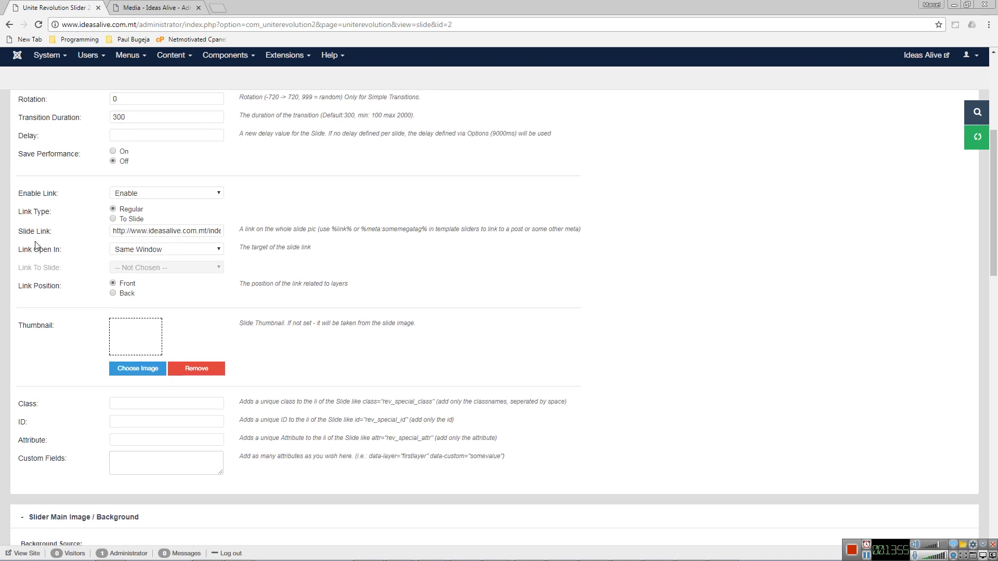
click(179, 229)
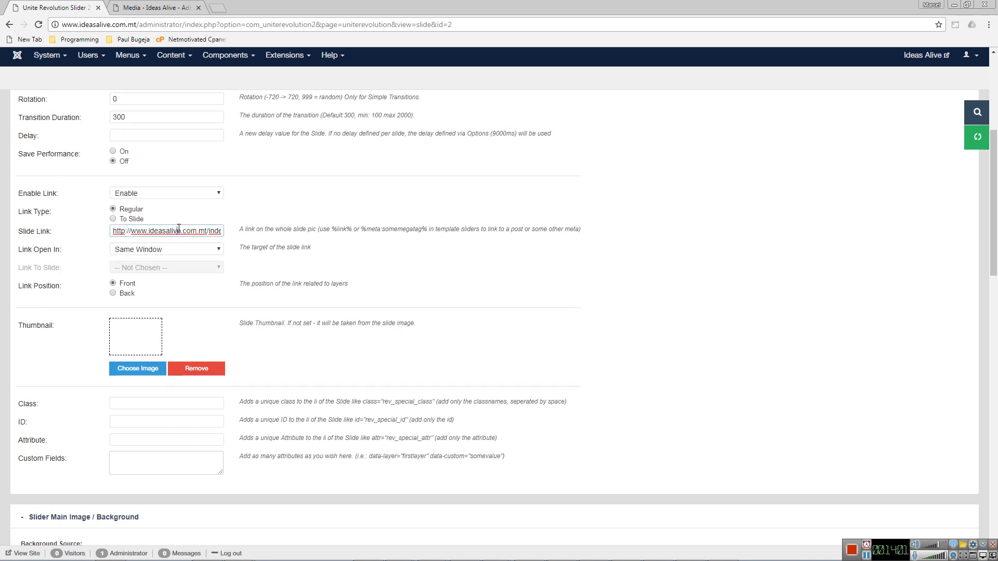
scroll(292, 276, down, 1)
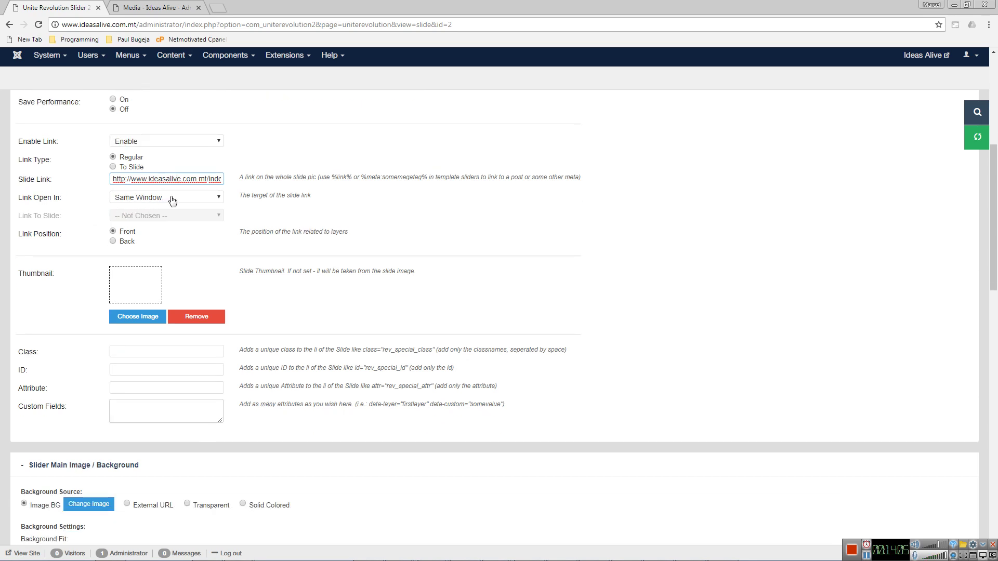
Examine the slide's main image and background settings alongside the slide preview
scroll(378, 261, down, 2)
scroll(254, 368, down, 3)
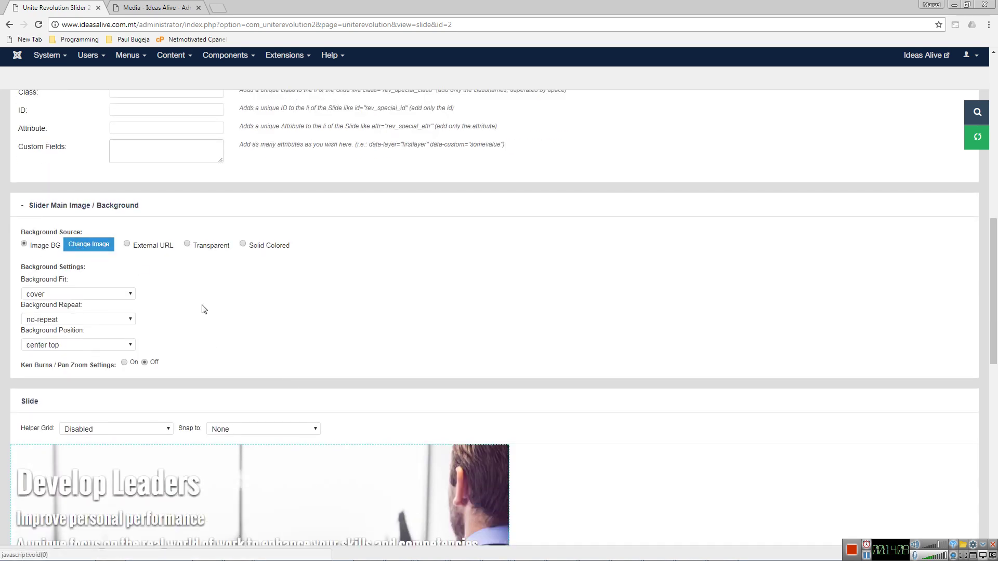
scroll(239, 314, down, 2)
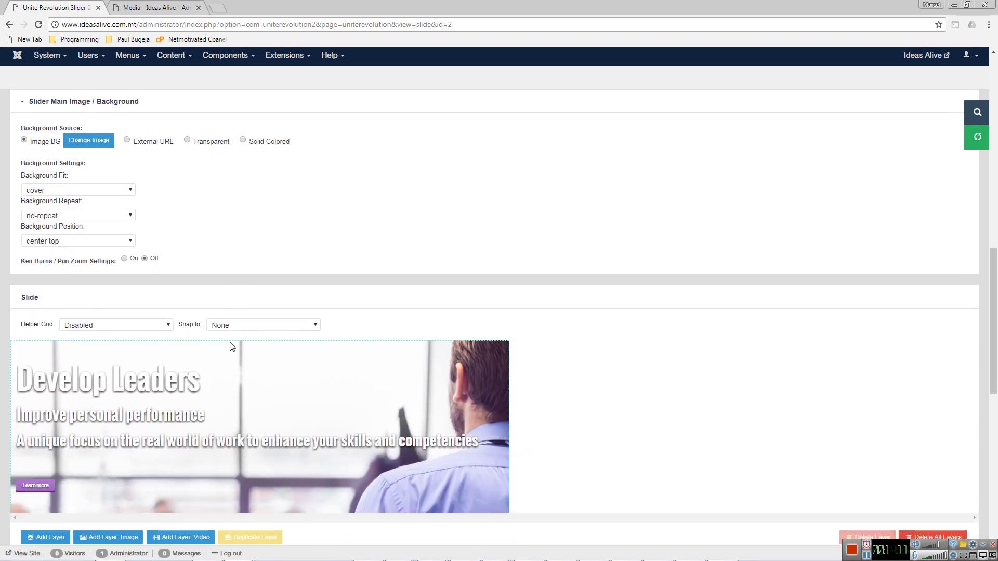
scroll(233, 347, up, 1)
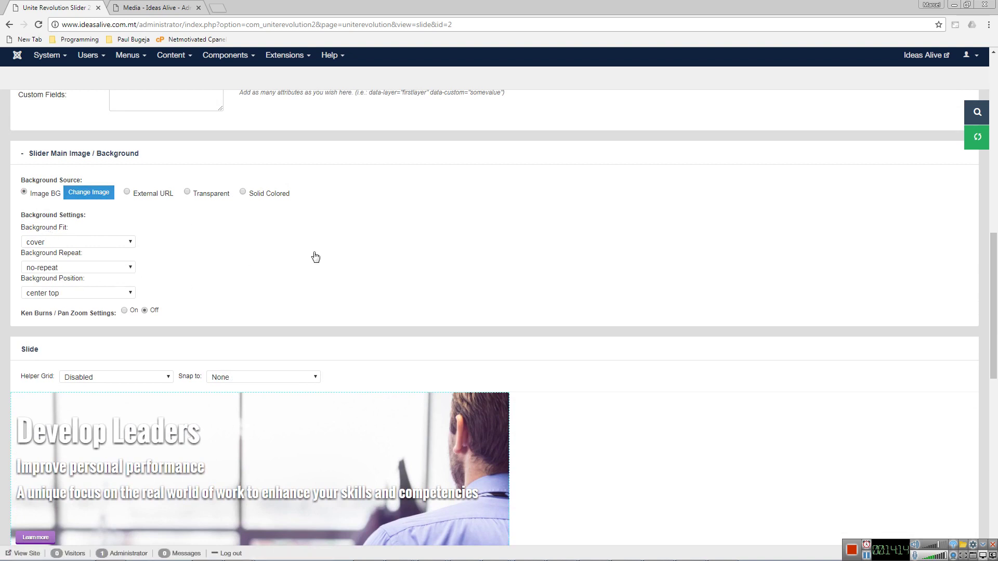
scroll(315, 257, down, 3)
scroll(314, 257, down, 2)
Select the "Develop Leaders", "Improve personal performance" and "A unique focus..." layers in turn to inspect each one's text and style
click(160, 168)
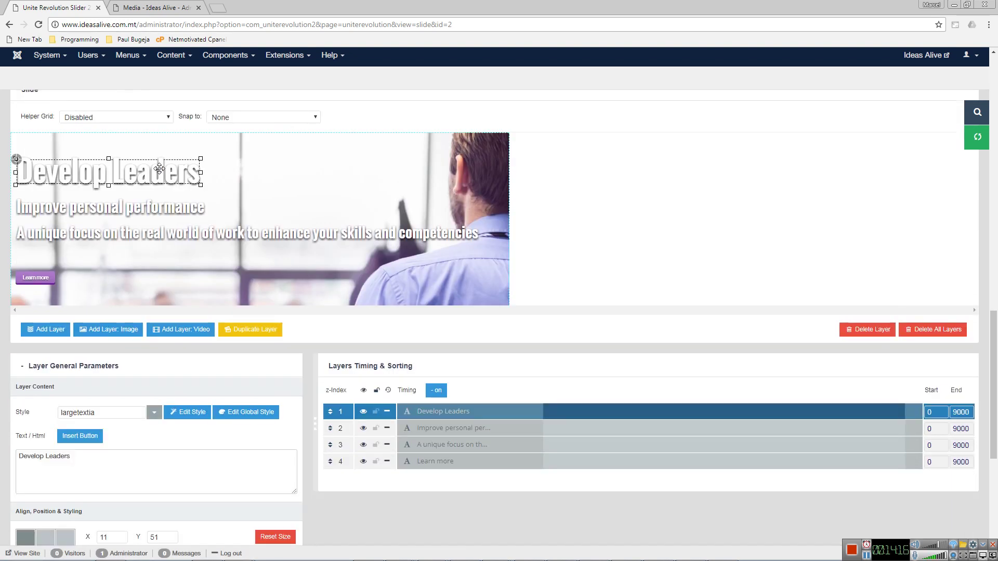
click(164, 206)
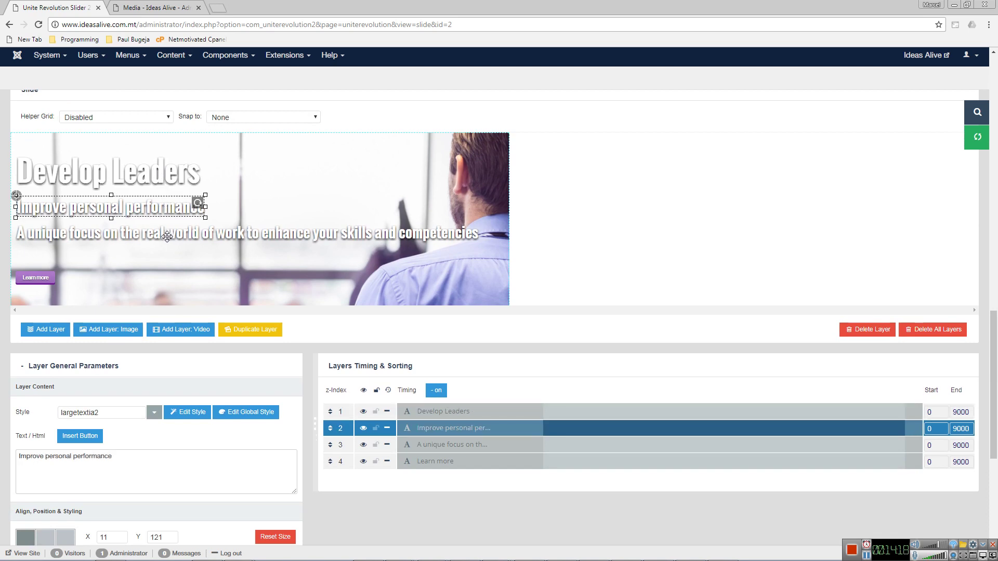
click(168, 237)
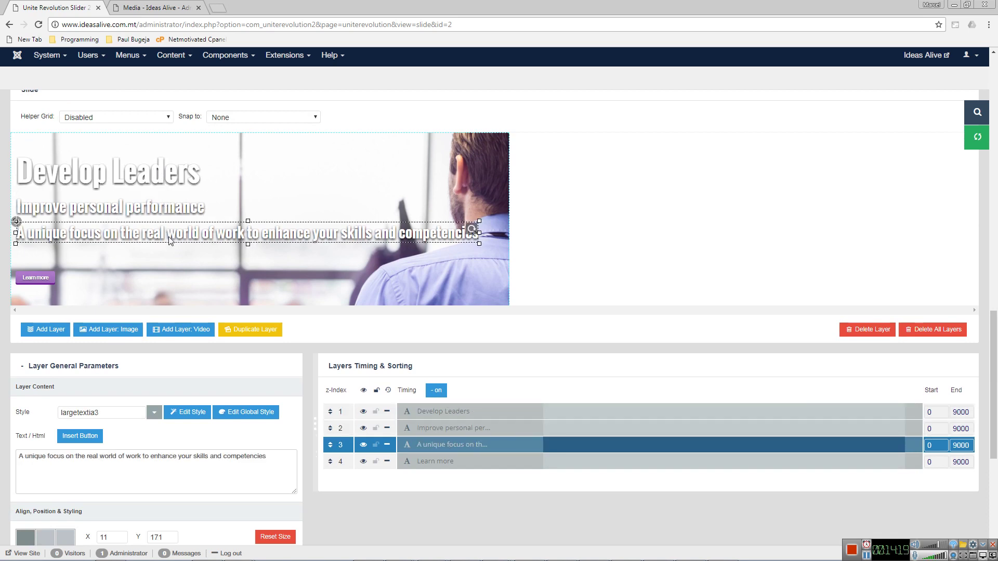
click(160, 180)
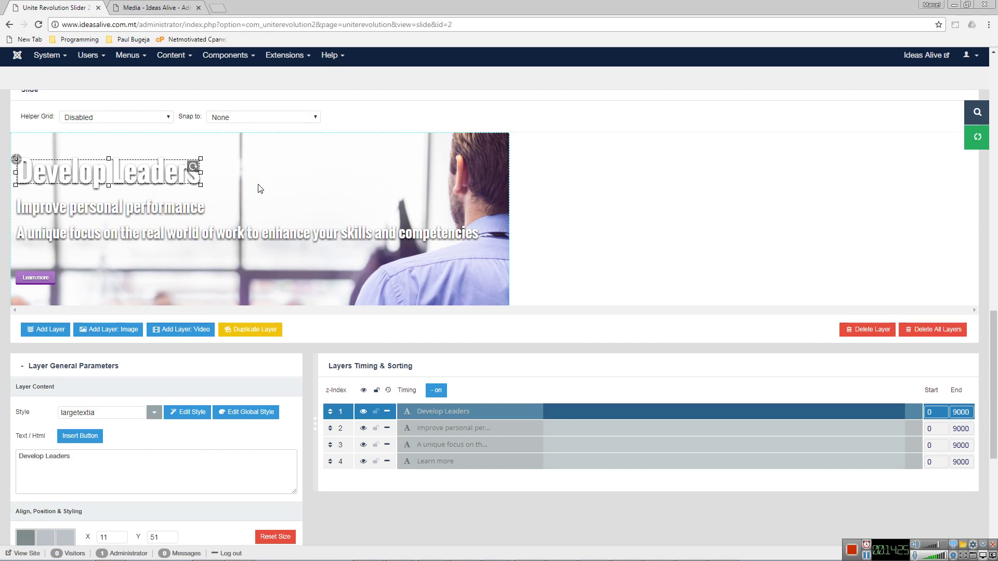
click(157, 211)
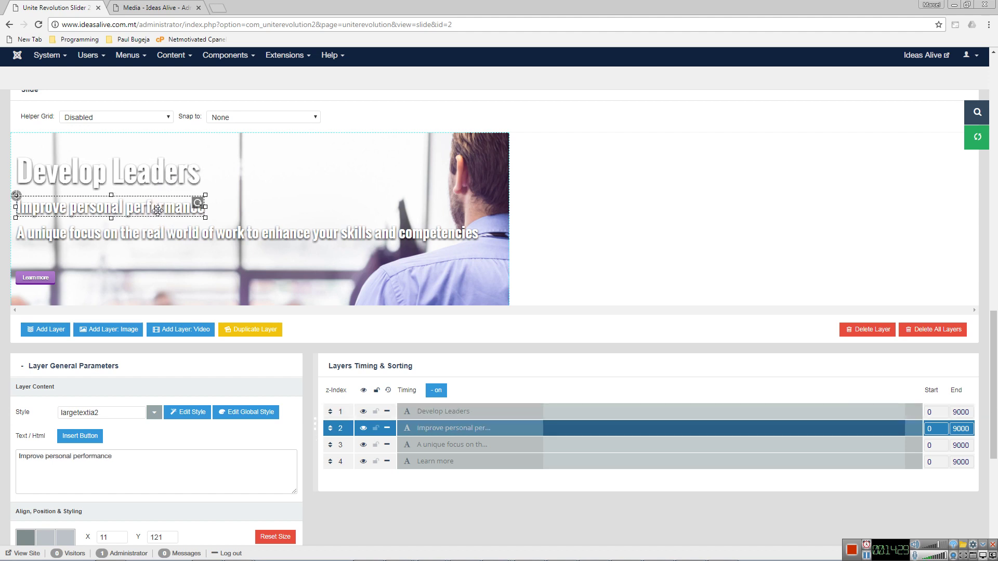
click(112, 243)
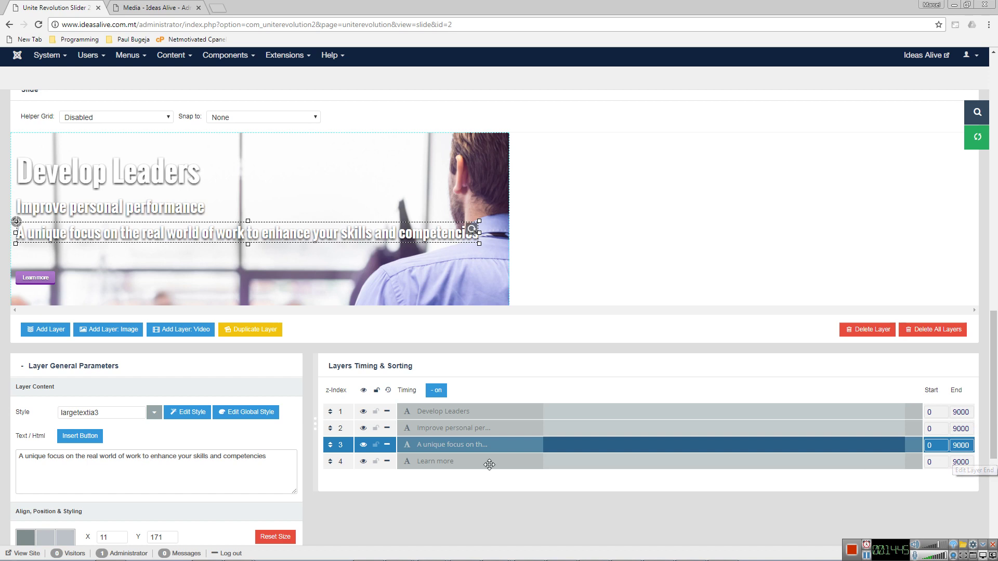
click(237, 474)
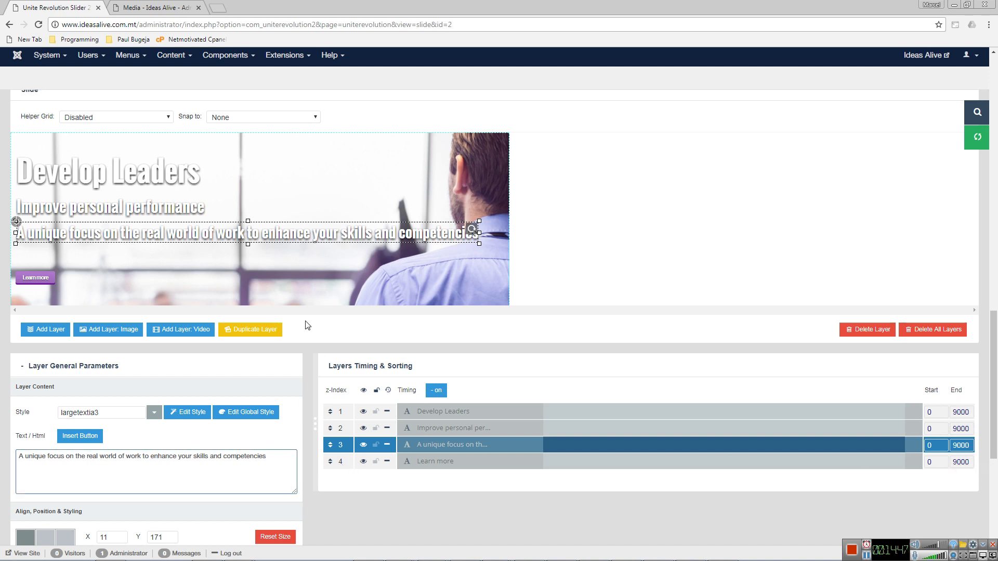
Browse the text styles available for the "Improve personal performance" layer without choosing another one
click(158, 210)
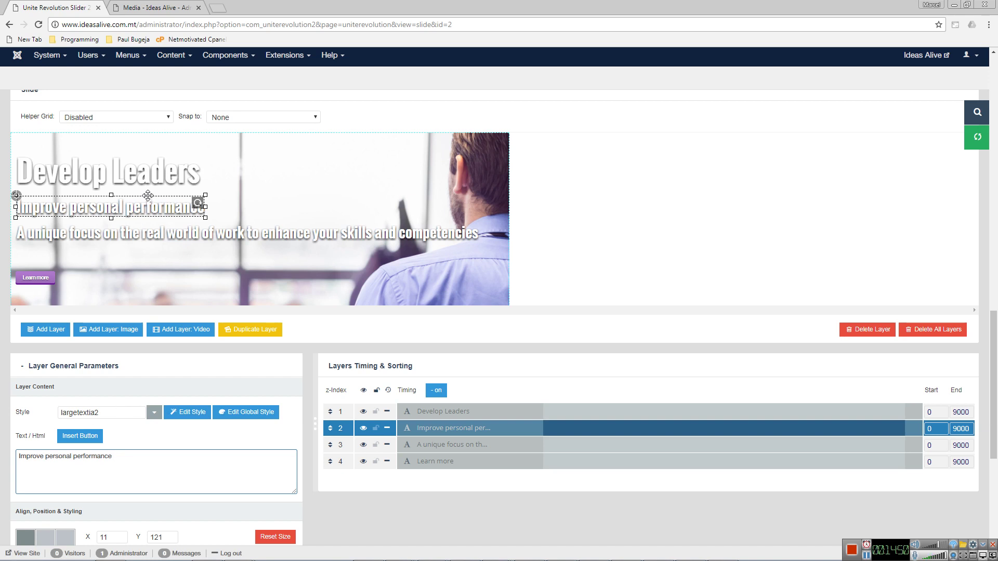
click(155, 413)
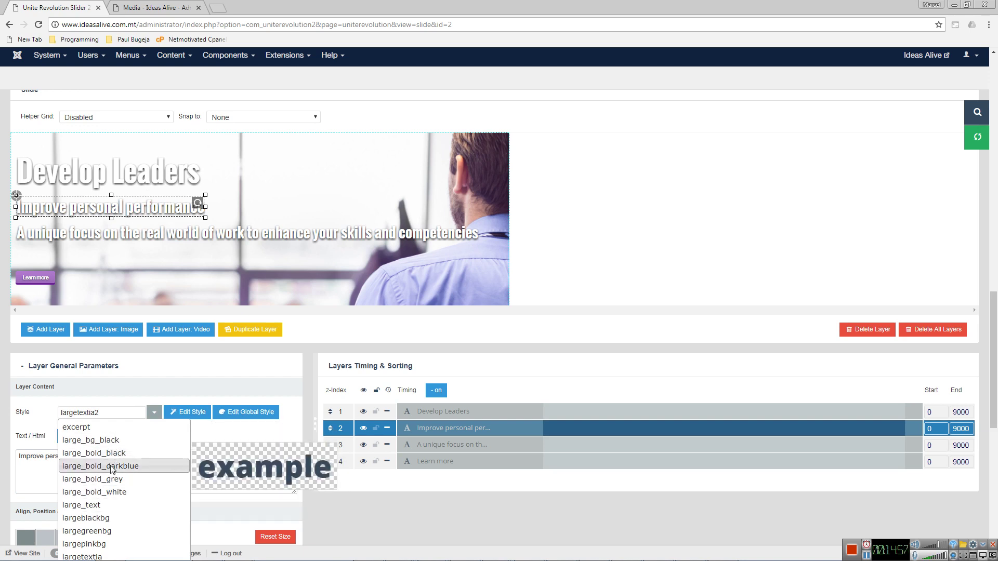
click(364, 523)
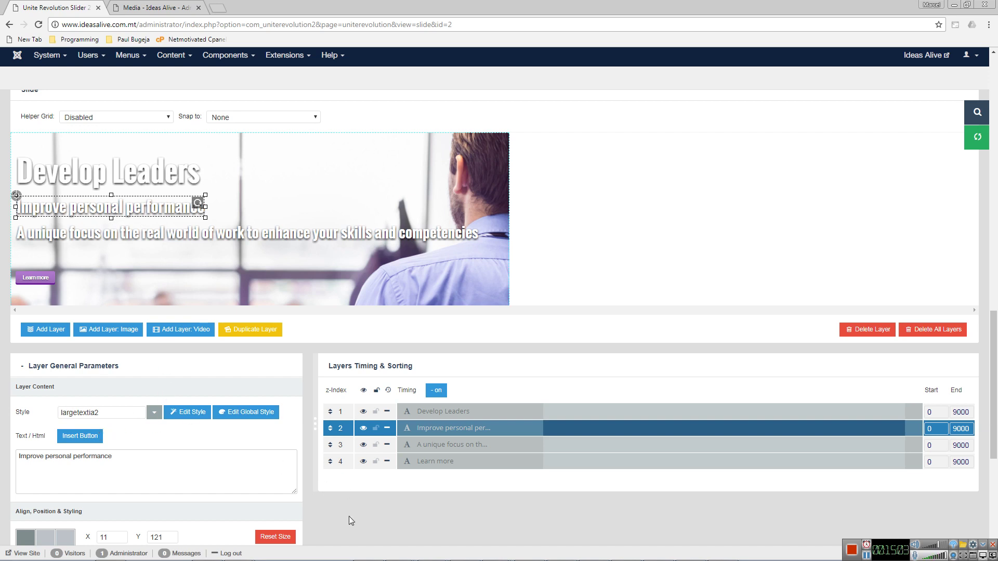
Review the selected layer's alignment, size and rotation parameters, and look over the slide's general settings and preview again
scroll(353, 511, down, 4)
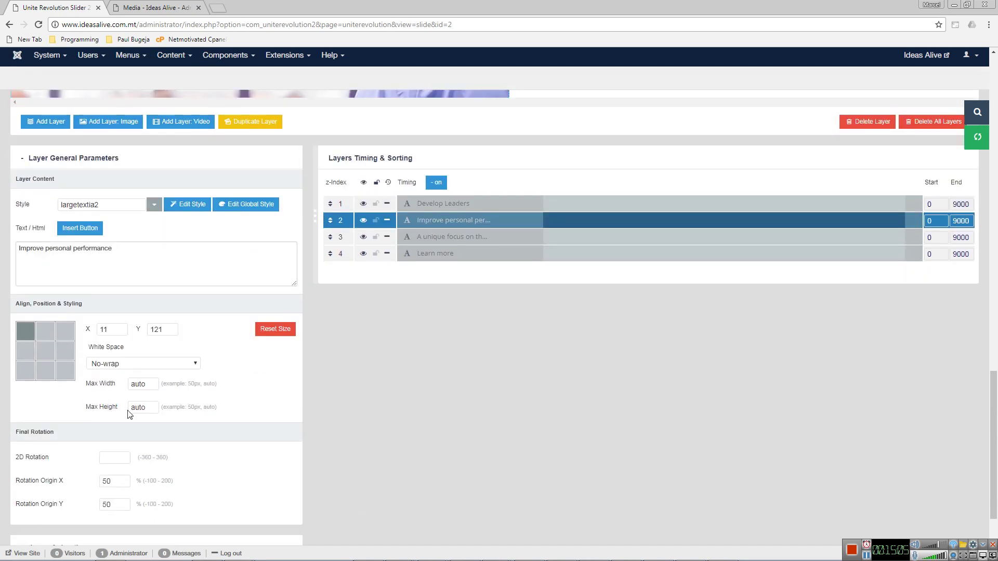
scroll(318, 419, down, 2)
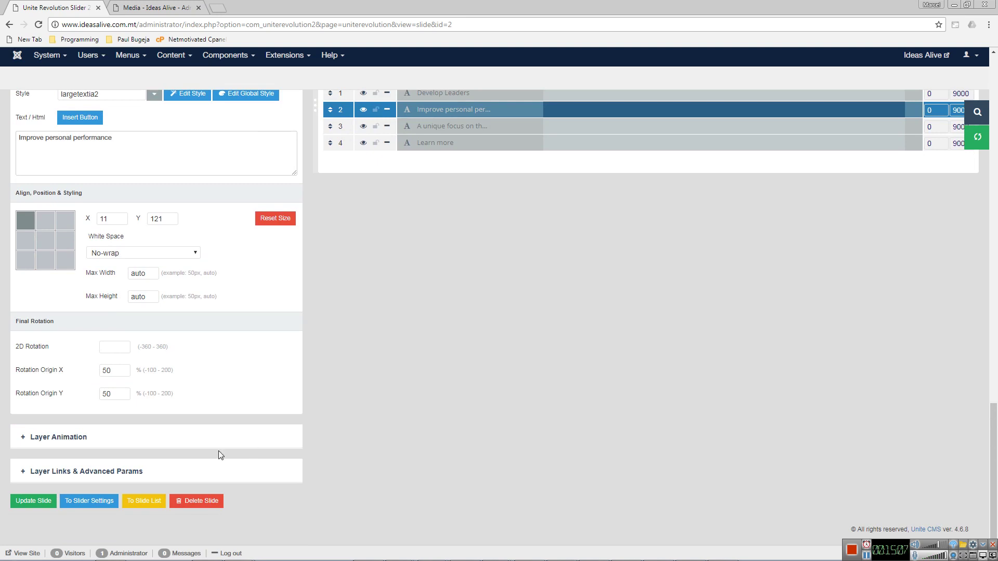
scroll(463, 423, up, 8)
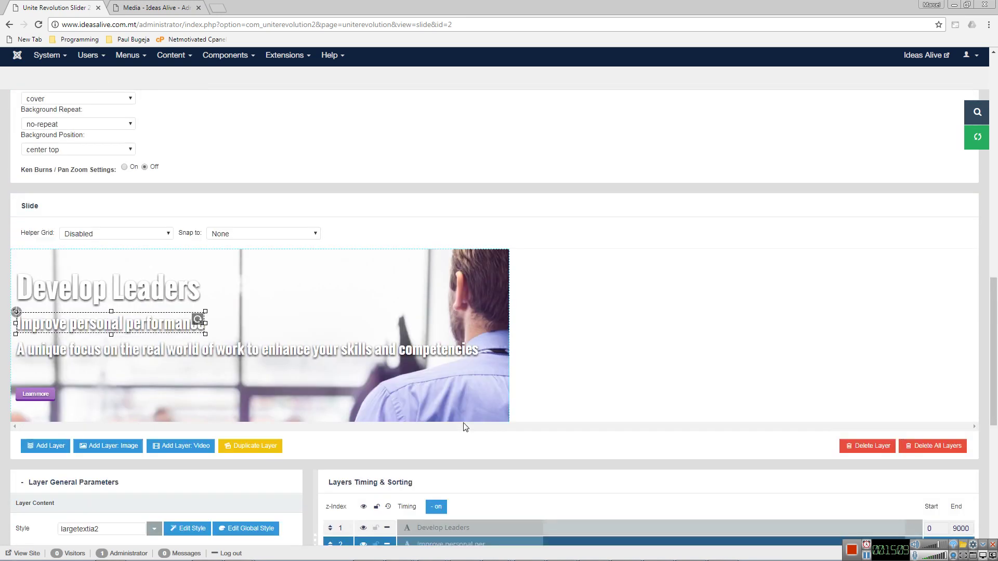
scroll(465, 427, up, 7)
scroll(466, 427, up, 6)
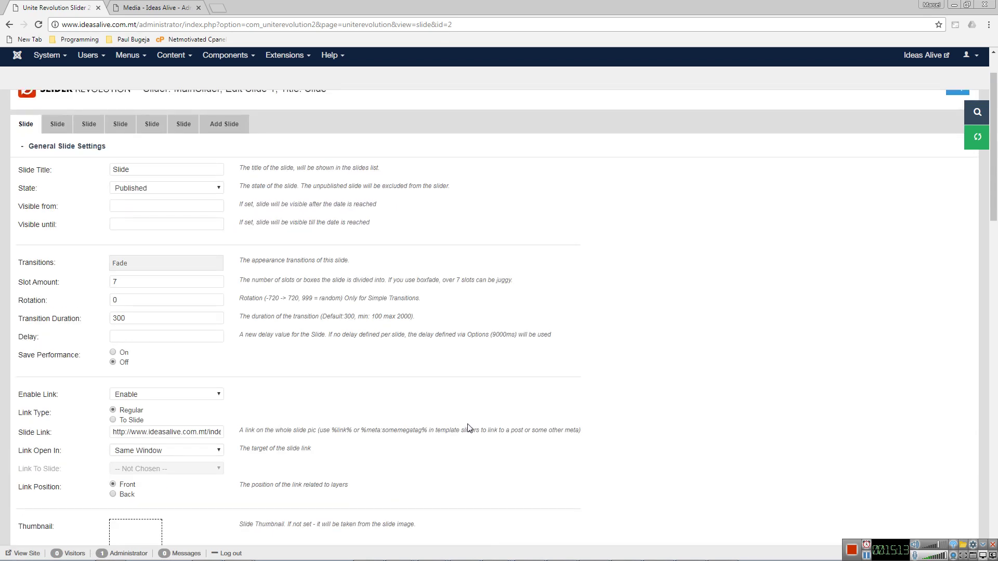
scroll(468, 427, down, 16)
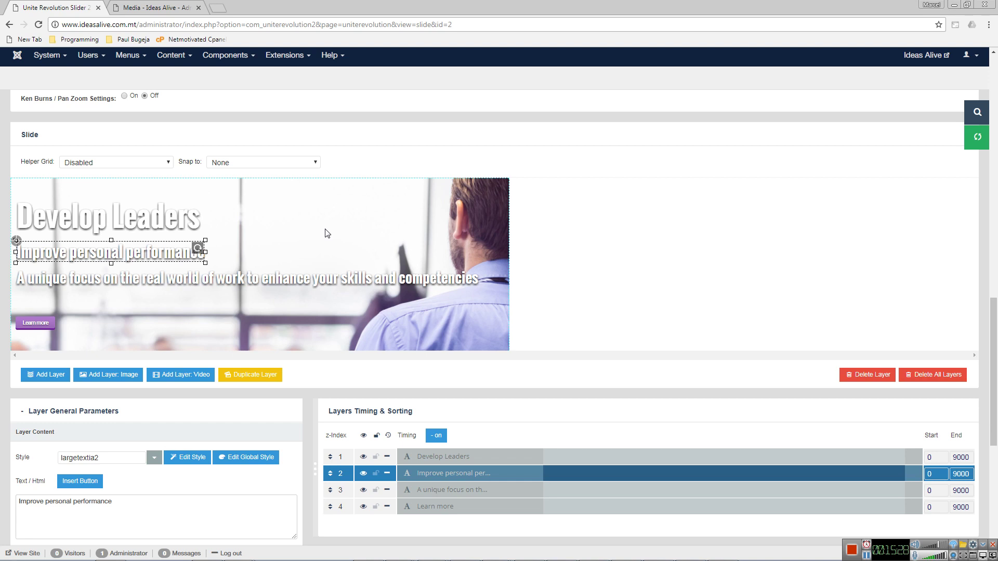
Check the slider on the public home page and the logo images in Media, returning to the slide editor
key(alt+Tab)
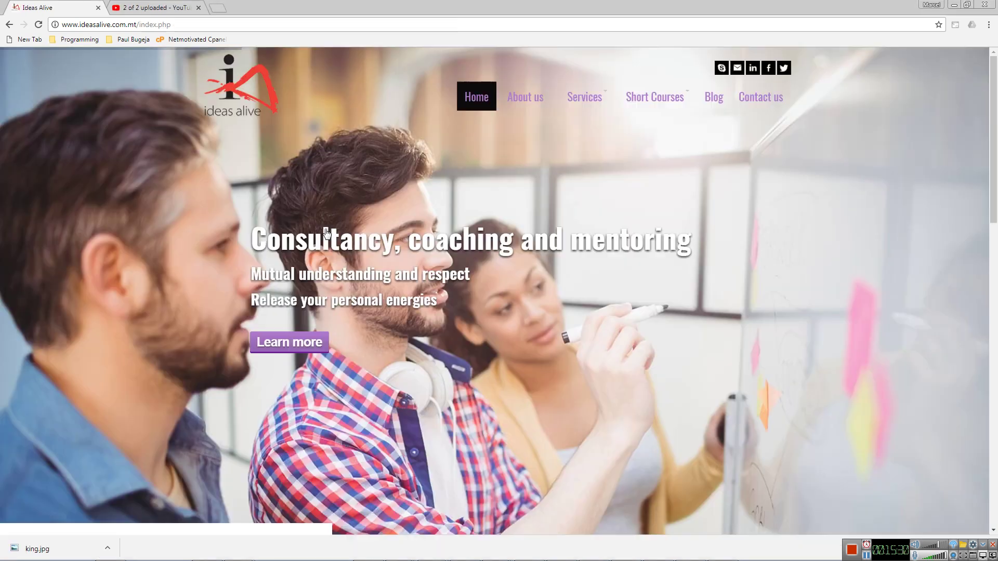
right_click(366, 193)
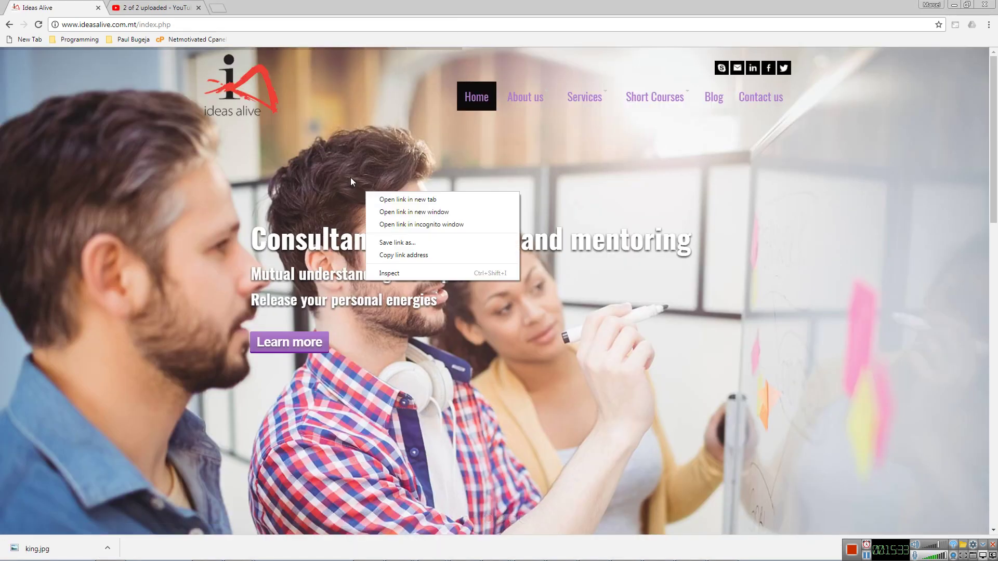
click(177, 215)
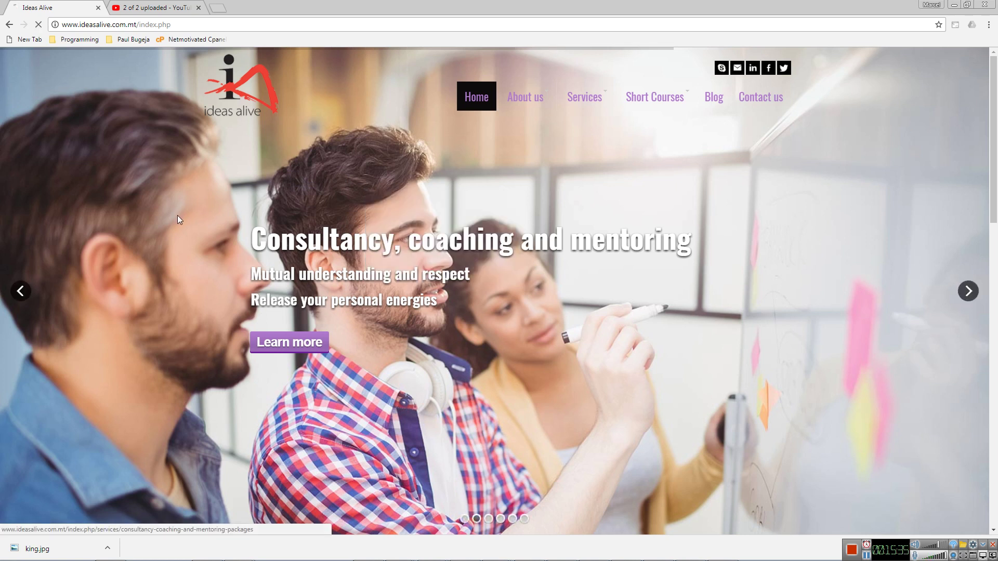
key(alt+Tab)
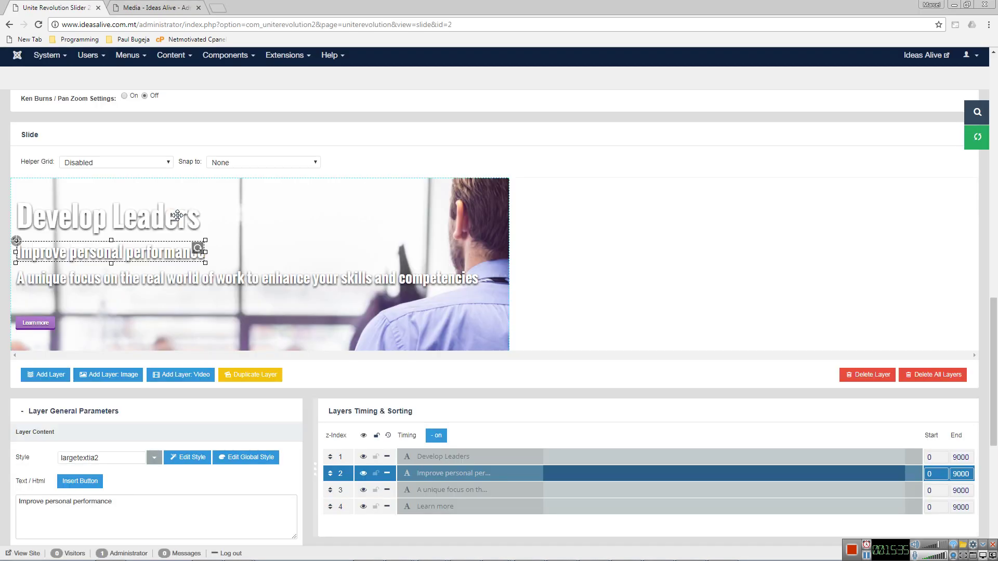
click(149, 9)
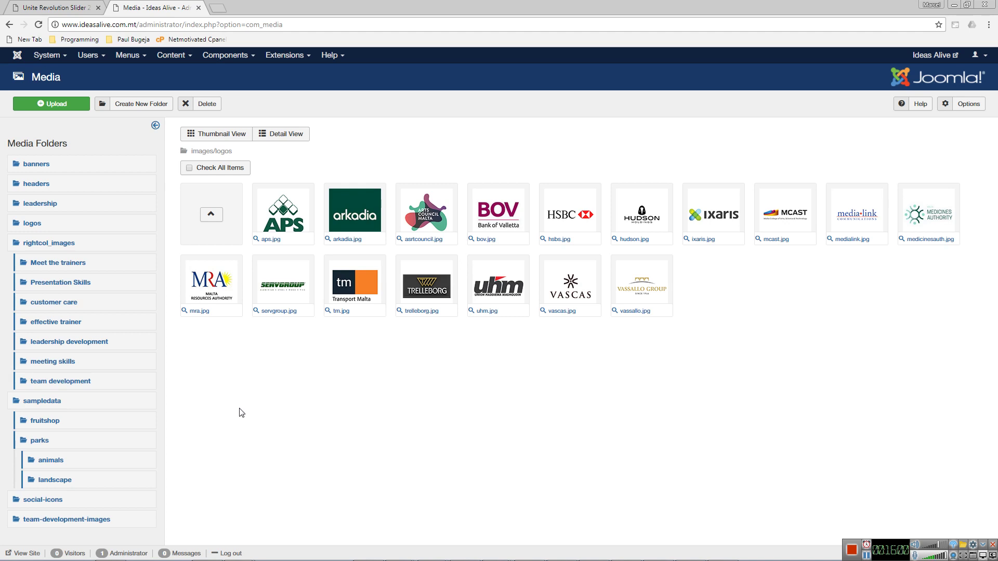
click(72, 9)
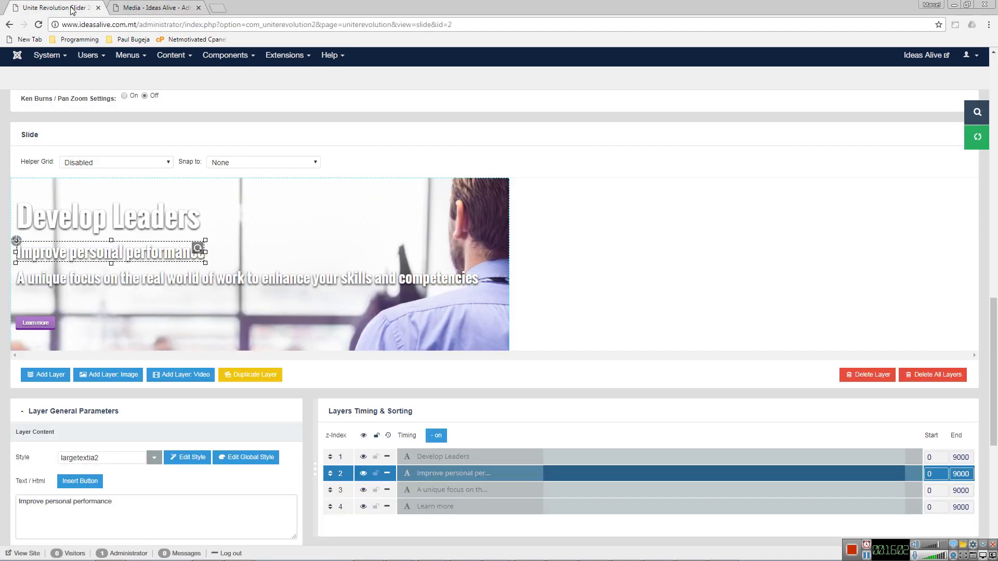
Select the slide's "Learn more" button layer and inspect its link HTML, style and position
click(306, 253)
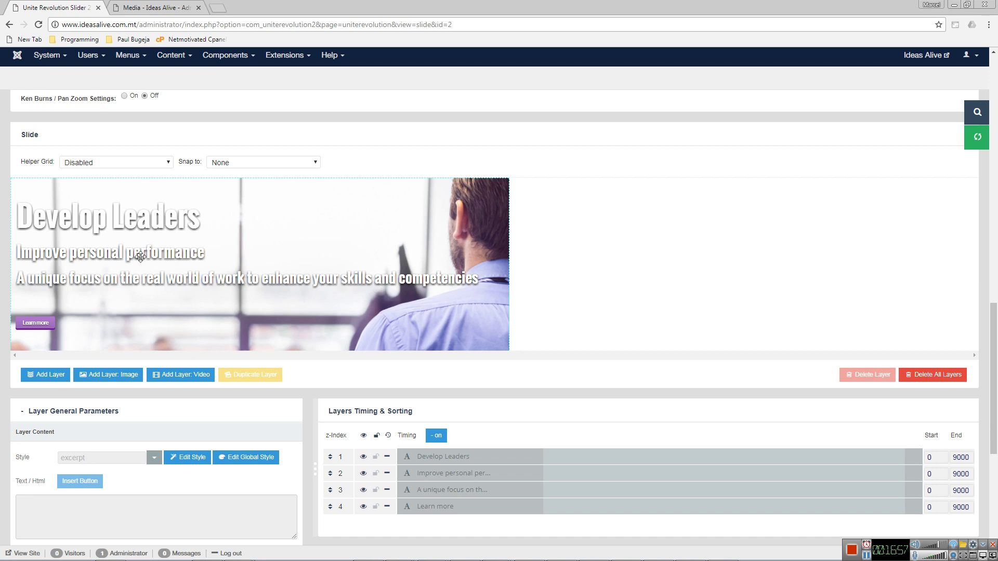
click(41, 315)
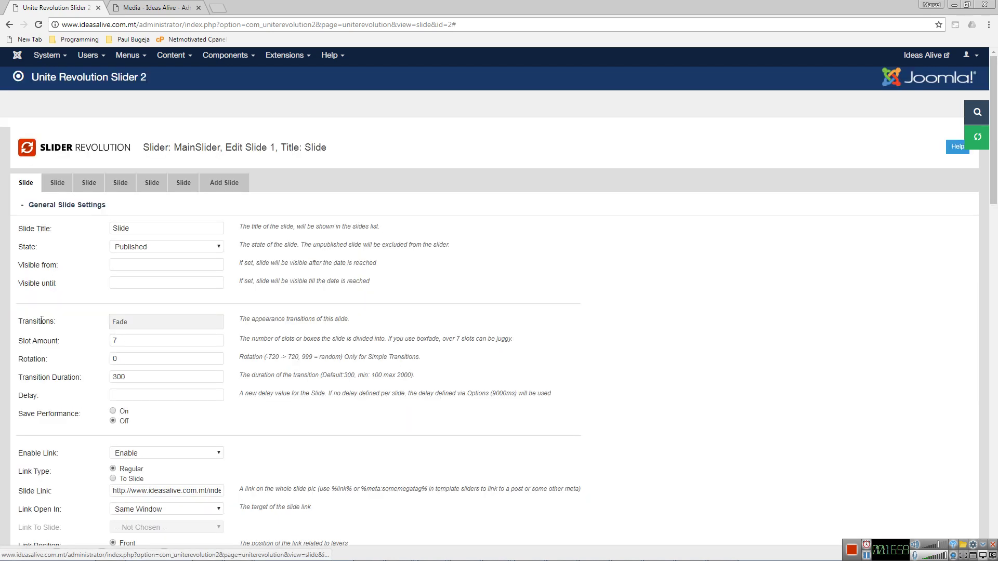
scroll(367, 296, down, 15)
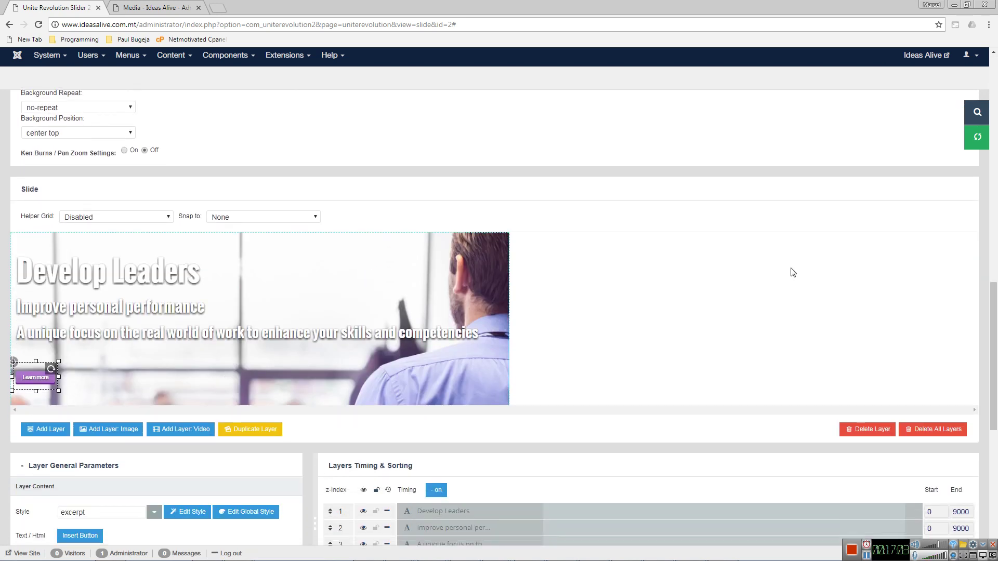
scroll(791, 271, down, 3)
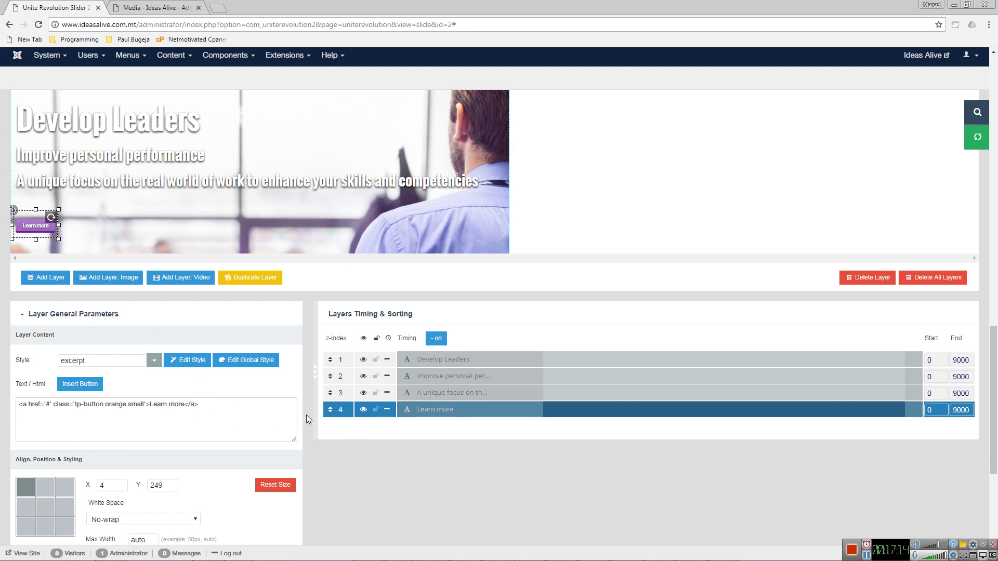
Look over the whole slide editor again, from the general and background settings to the layer parameters and slide actions
scroll(307, 415, up, 4)
scroll(307, 414, up, 10)
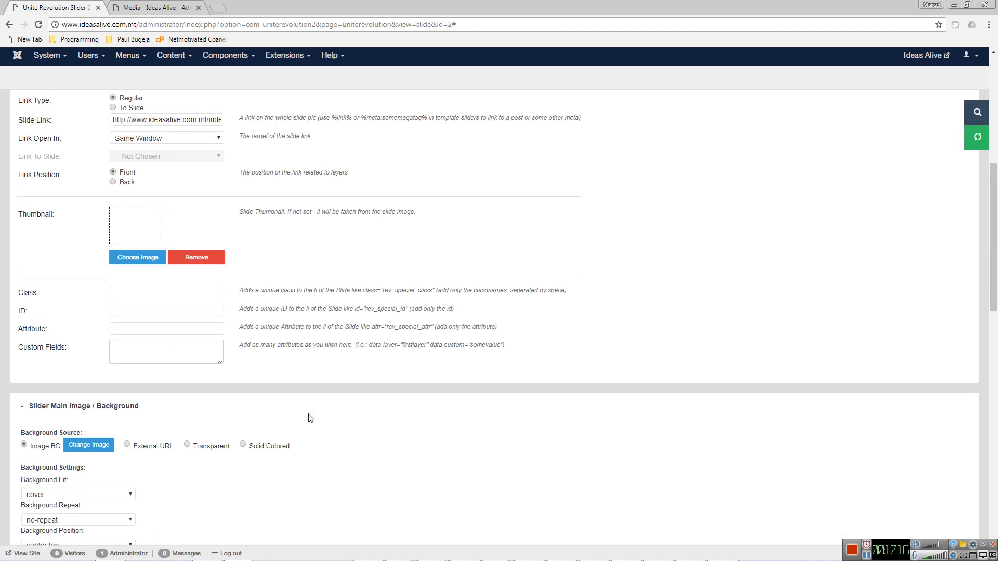
scroll(311, 418, up, 2)
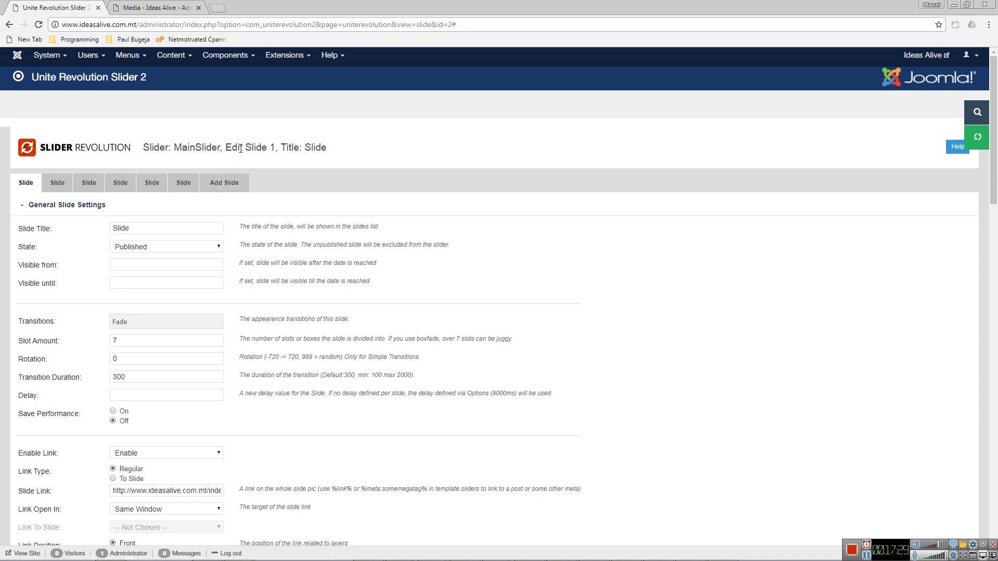
scroll(312, 174, down, 12)
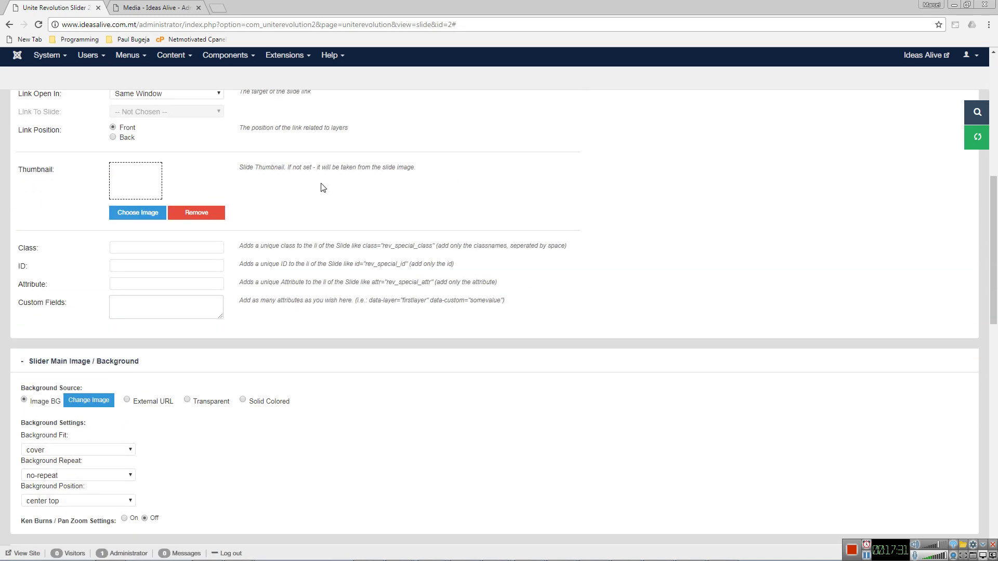
scroll(335, 188, down, 10)
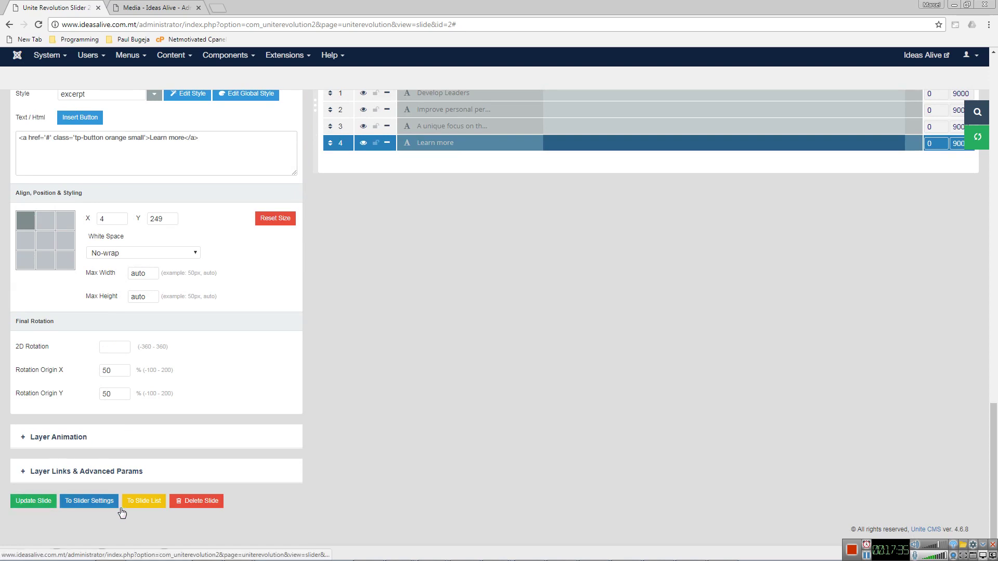
scroll(510, 295, up, 15)
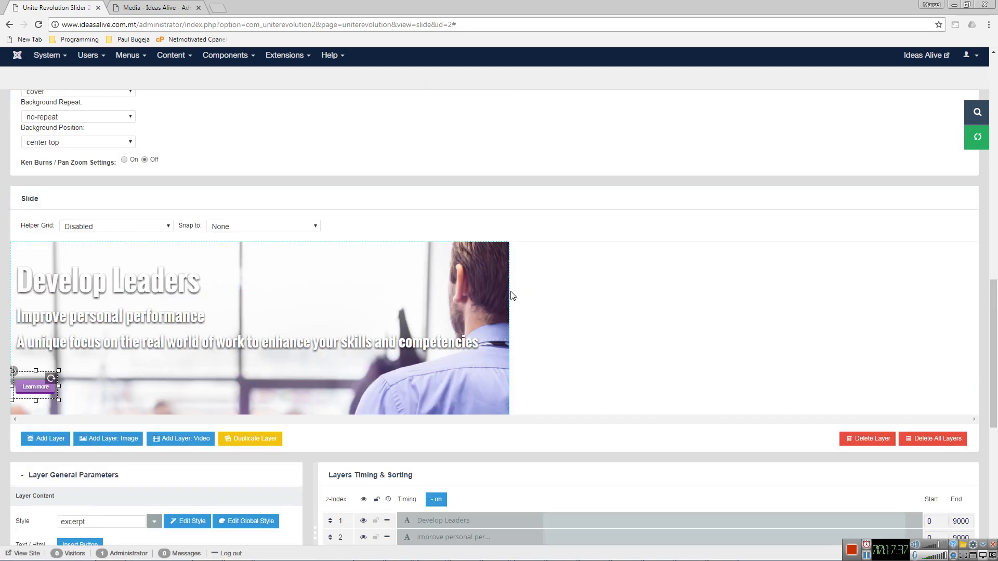
scroll(222, 58, up, 4)
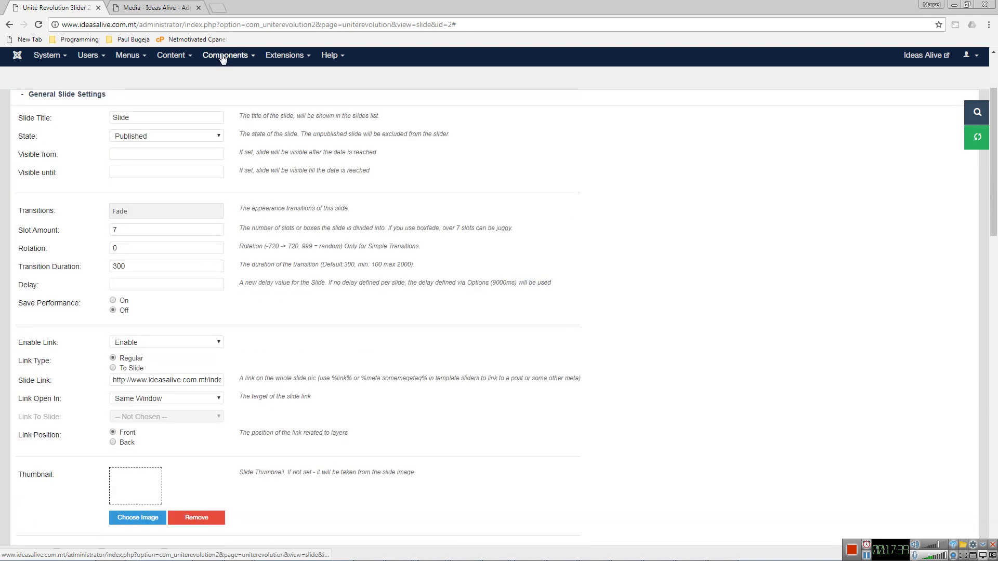
Look through the installed components, including the News Feeds and JCE Editor options, without opening any of them
click(222, 56)
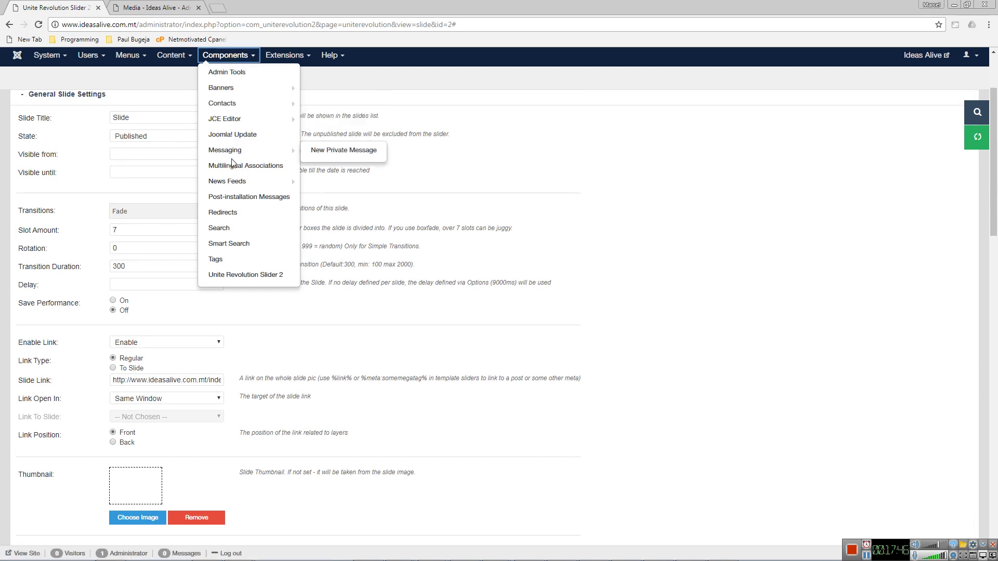
mouse_move(237, 186)
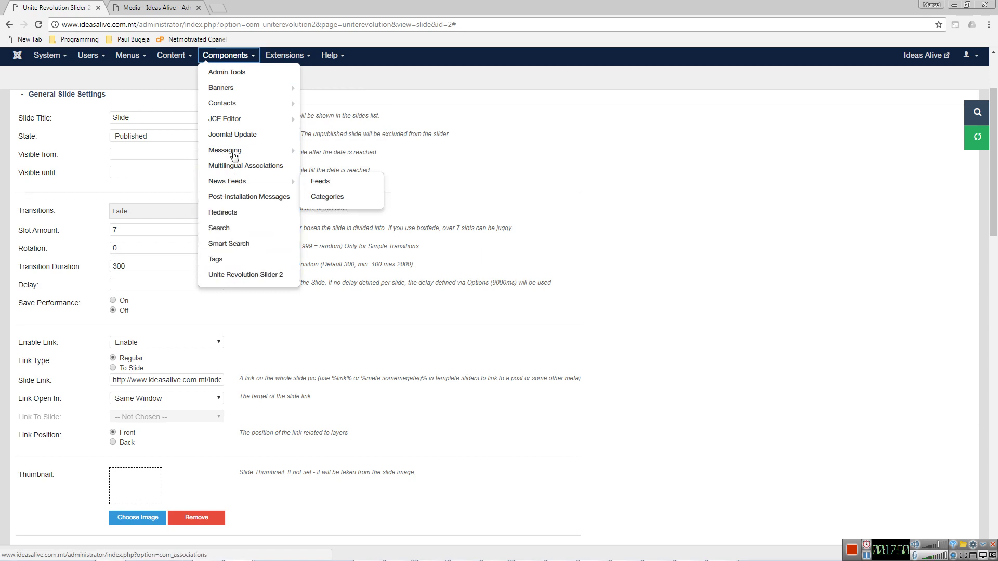
mouse_move(233, 121)
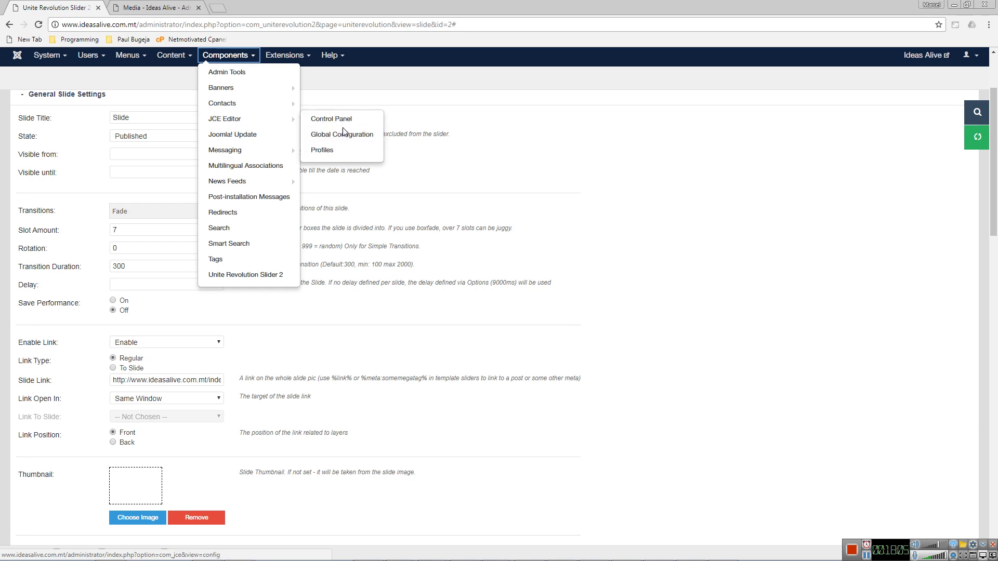
click(590, 142)
scroll(558, 145, up, 3)
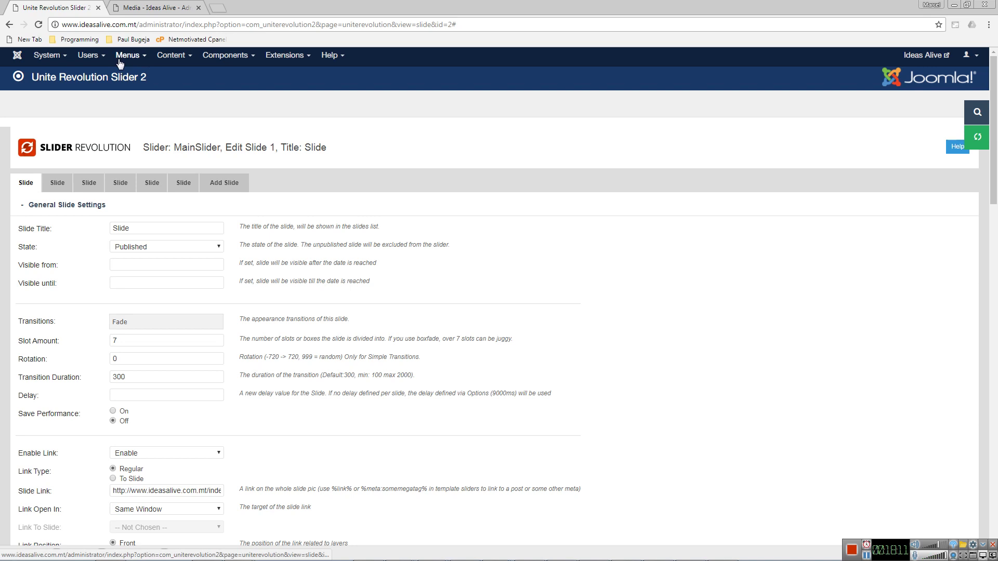
Open the site's user management list to review the existing accounts and their groups
click(103, 57)
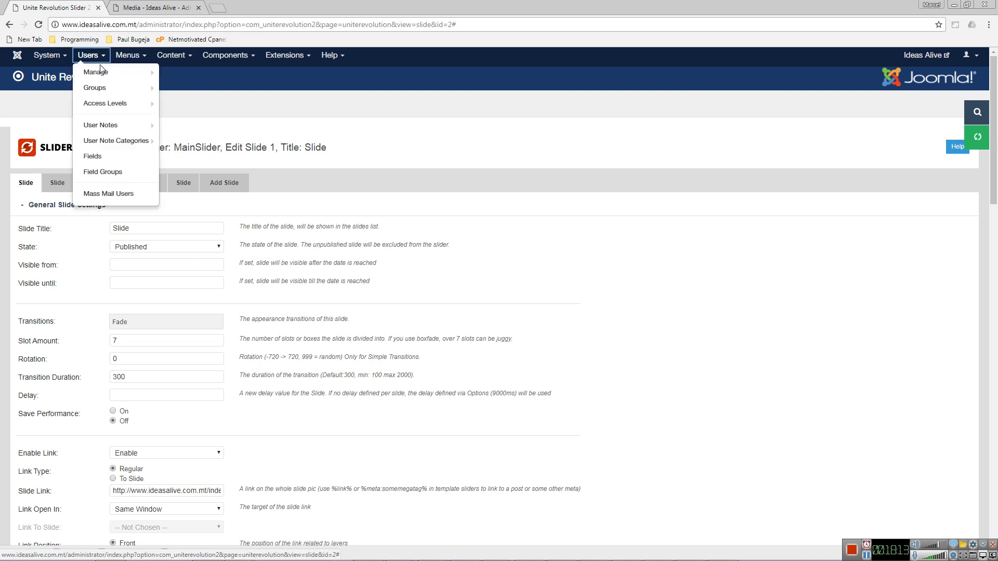
mouse_move(101, 72)
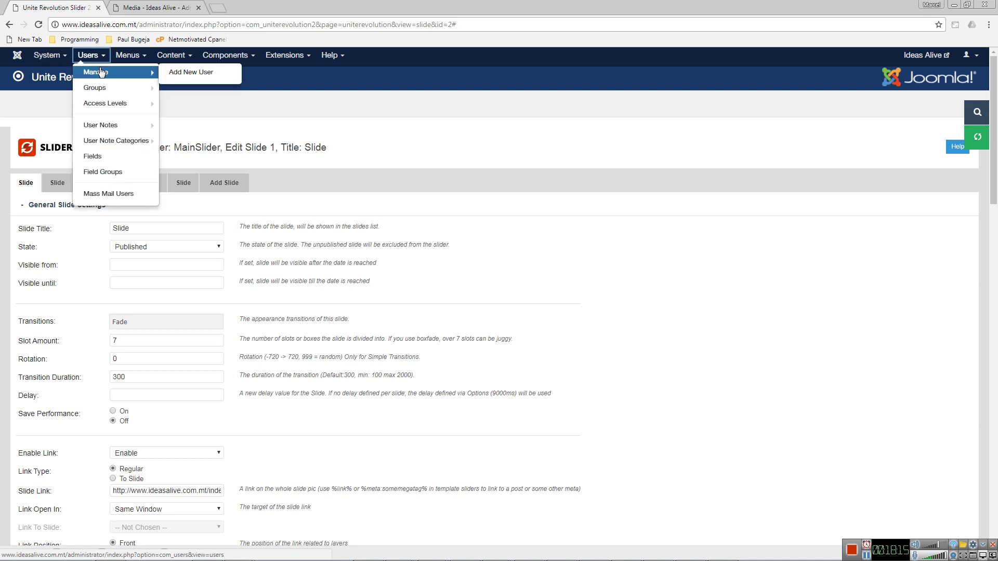
click(101, 73)
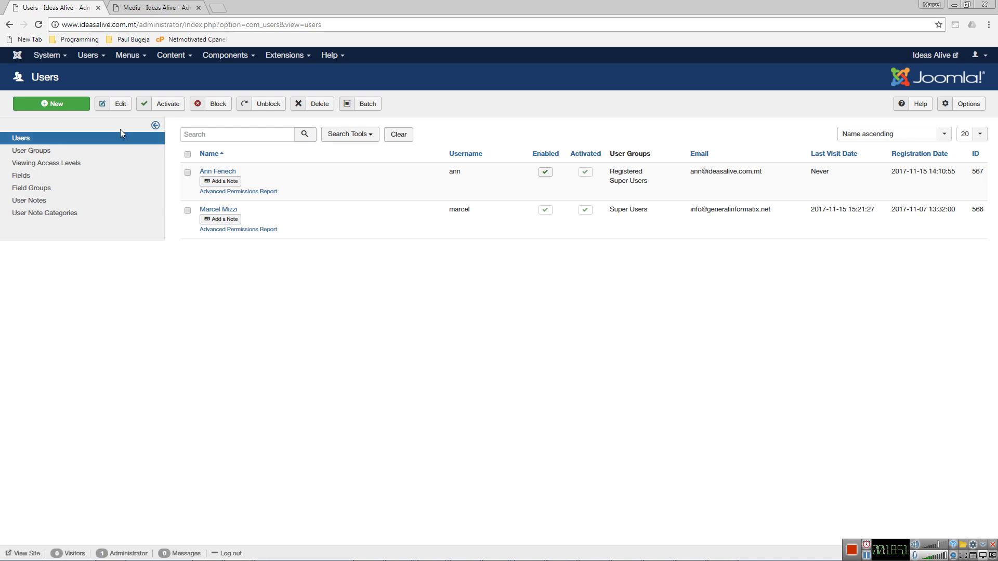
Start a new user and review the account details, assignable user groups and basic settings
click(75, 110)
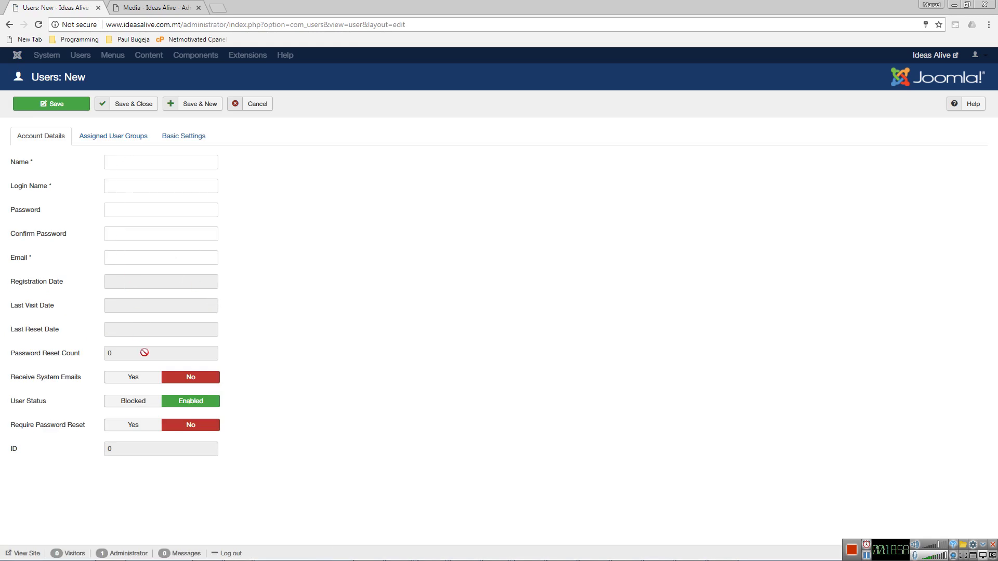
click(103, 135)
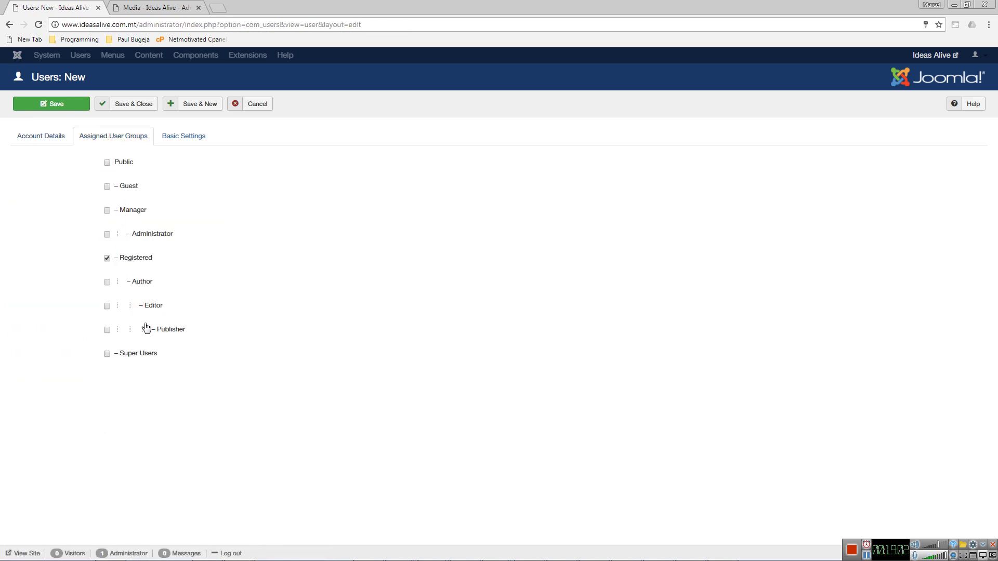
click(179, 137)
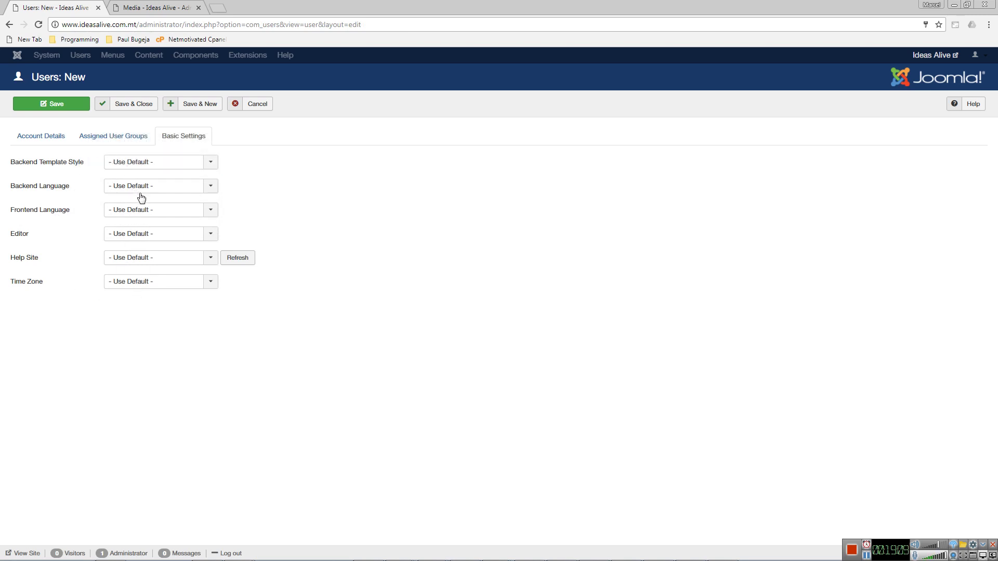
Set the new user's editor to "Editor - JCE", and cancel the new user without saving
click(144, 235)
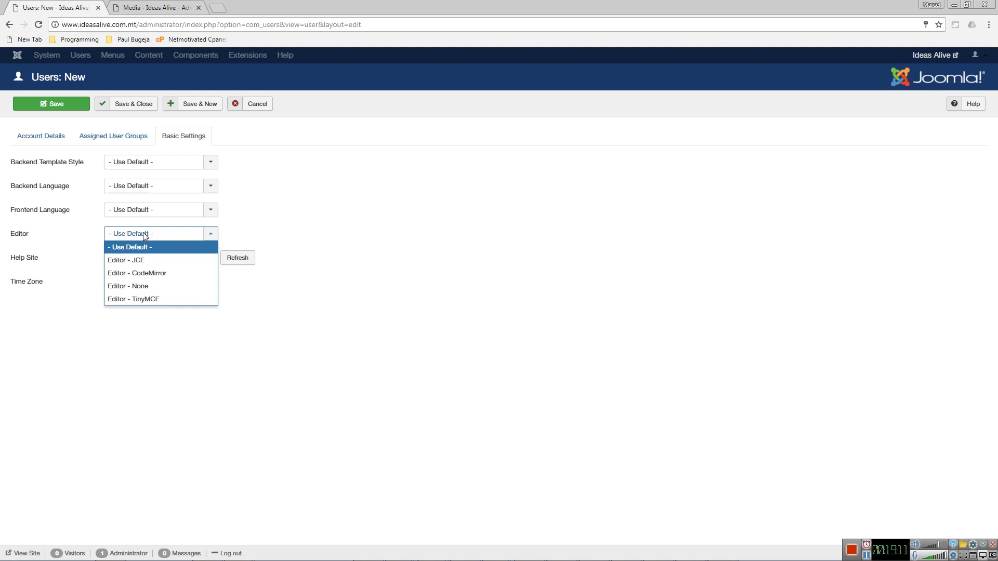
click(141, 262)
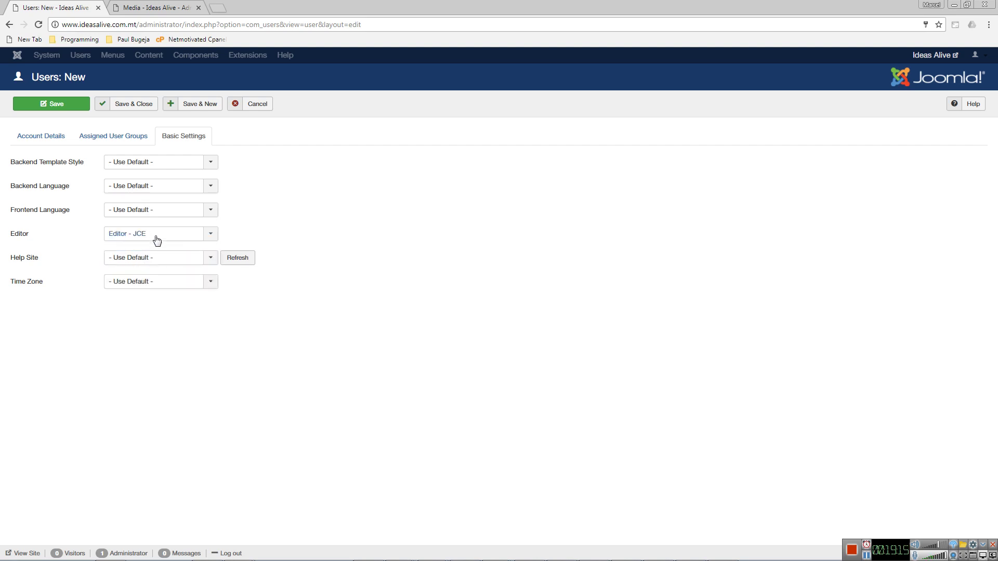
click(253, 104)
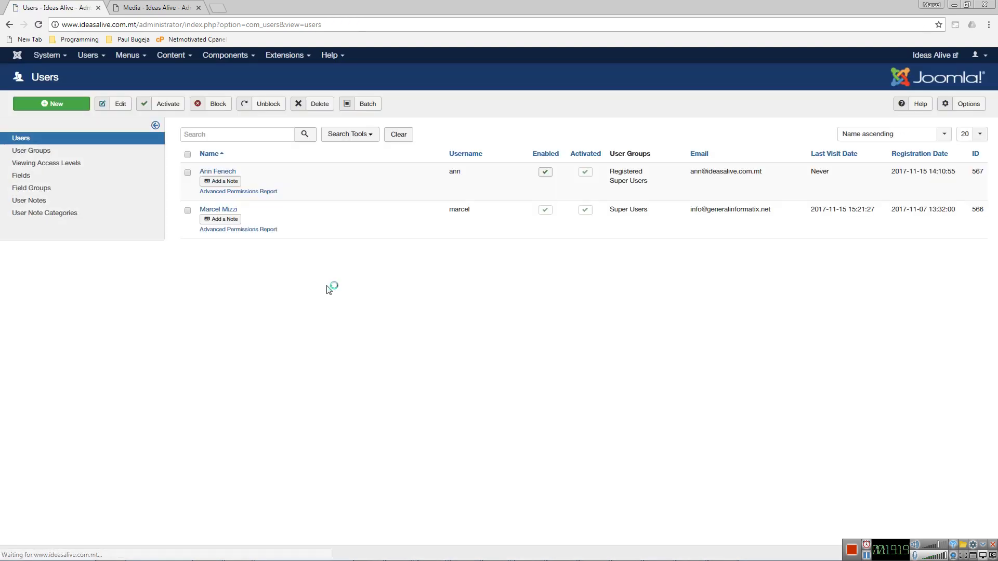